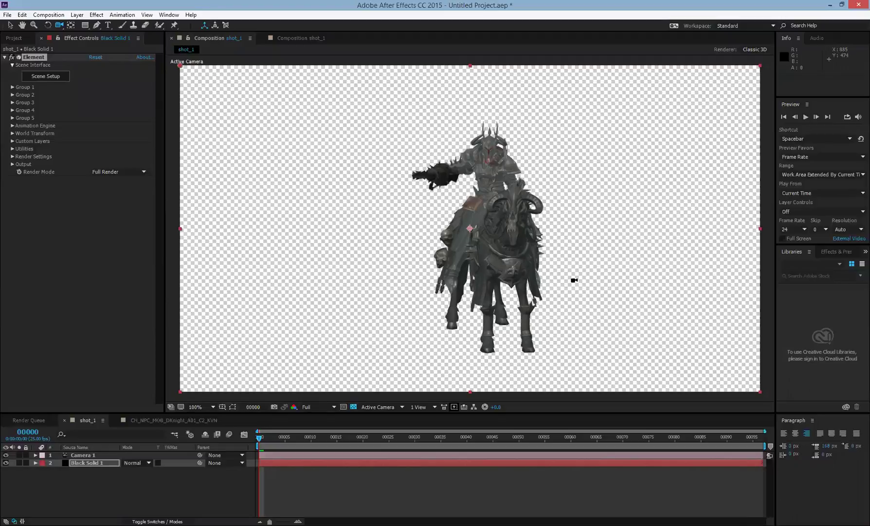
- Orbit the camera to a closer three-quarter view of the mounted knight and create a group null for Element's Group 1
{"action": "left_click_drag", "start_coordinate": [575, 280], "coordinate": [566, 239]}
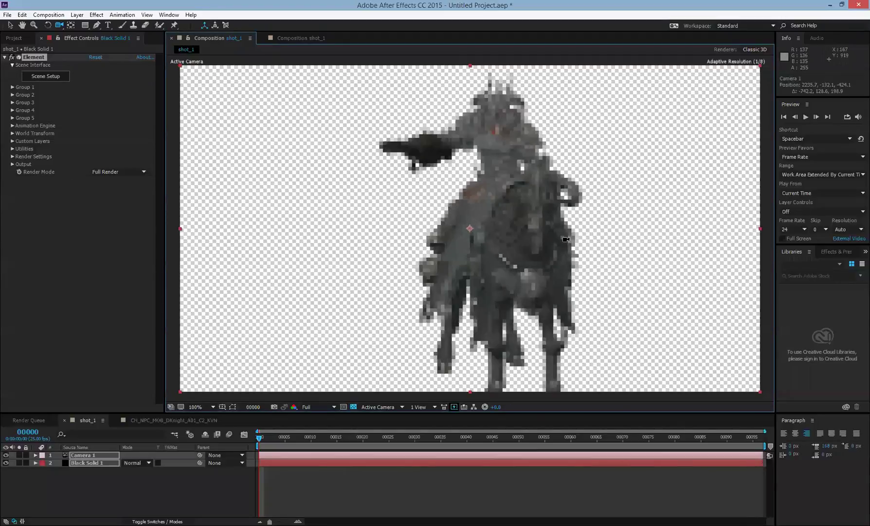
{"action": "left_click_drag", "start_coordinate": [497, 241], "coordinate": [365, 255]}
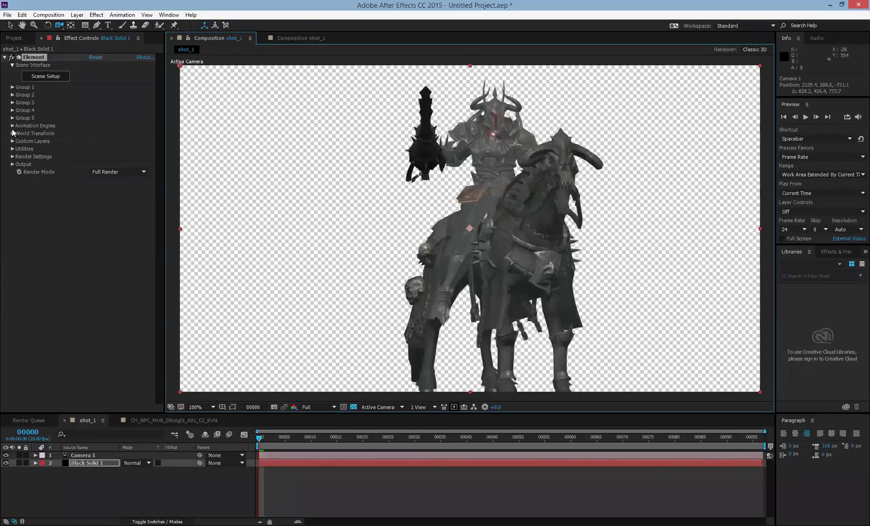
{"action": "left_click", "coordinate": [12, 87]}
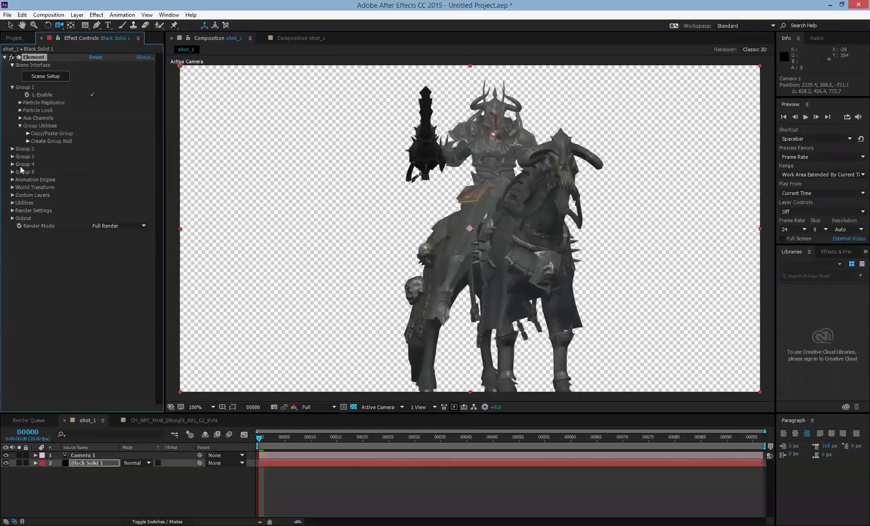
{"action": "left_click", "coordinate": [28, 140]}
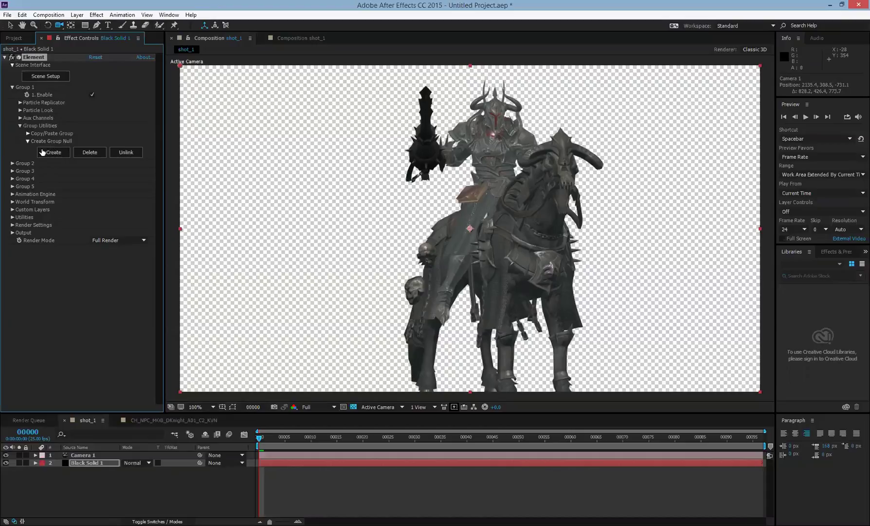
{"action": "left_click", "coordinate": [53, 154]}
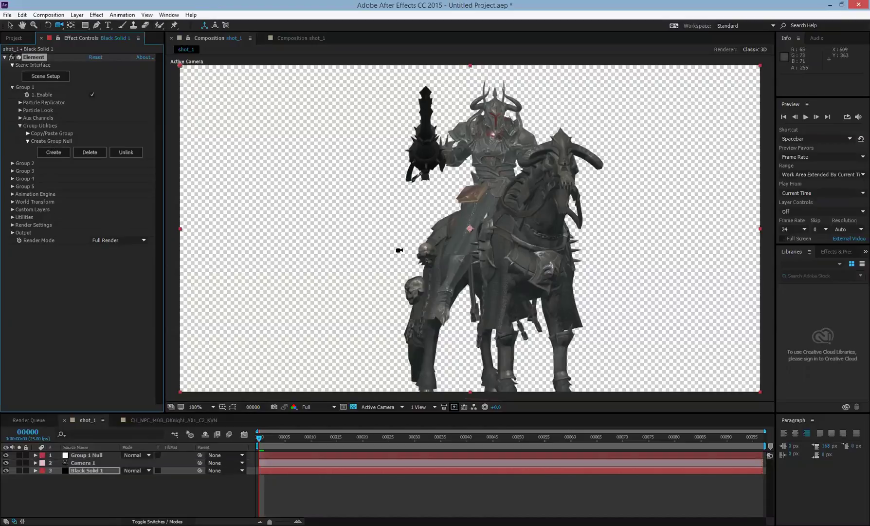
- Move the Group 1 Null to about 640, 335, -99 so the horse's hooves sit inside the frame
{"action": "left_click", "coordinate": [100, 456]}
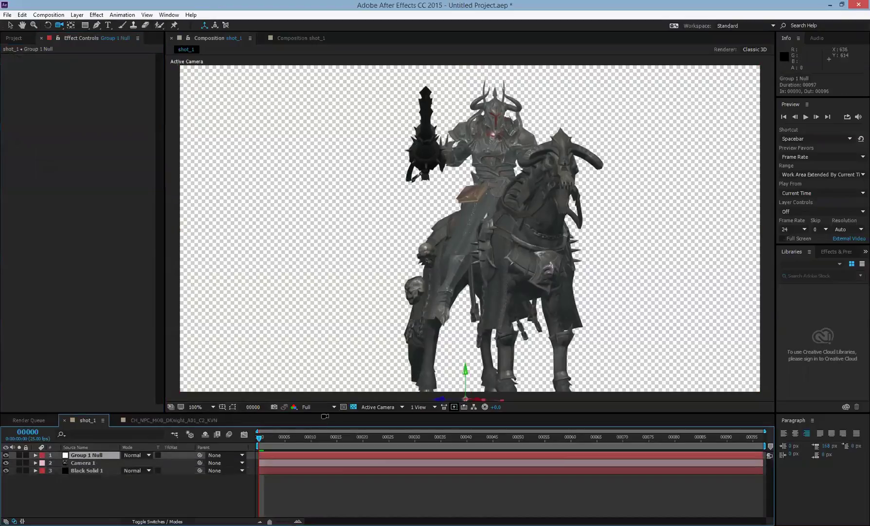
{"action": "key", "text": "v"}
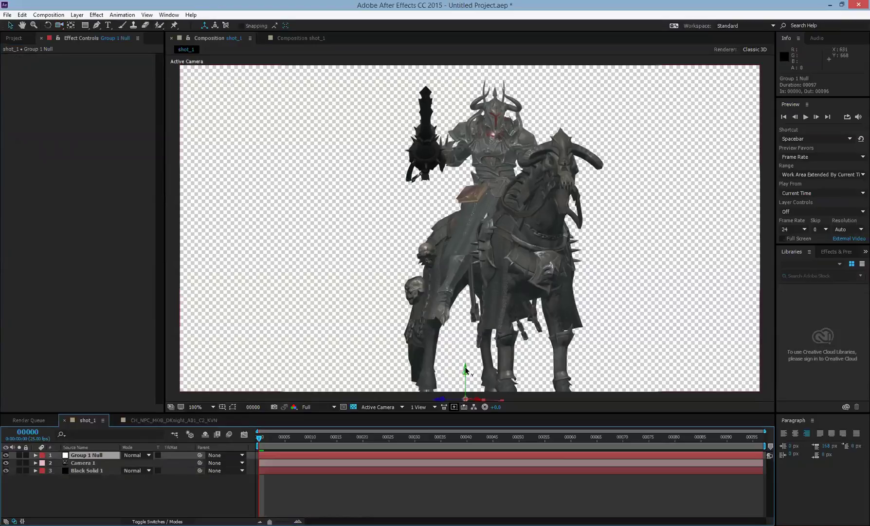
{"action": "left_click_drag", "start_coordinate": [465, 369], "coordinate": [457, 305]}
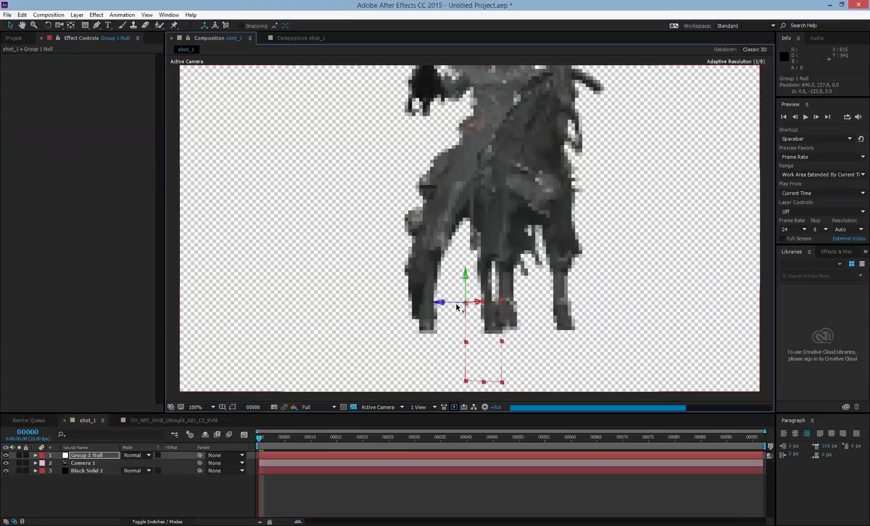
{"action": "mouse_move", "coordinate": [404, 338]}
{"action": "left_mouse_down"}
{"action": "mouse_move", "coordinate": [467, 307]}
{"action": "mouse_move", "coordinate": [448, 324]}
{"action": "mouse_move", "coordinate": [392, 342]}
{"action": "left_mouse_up"}
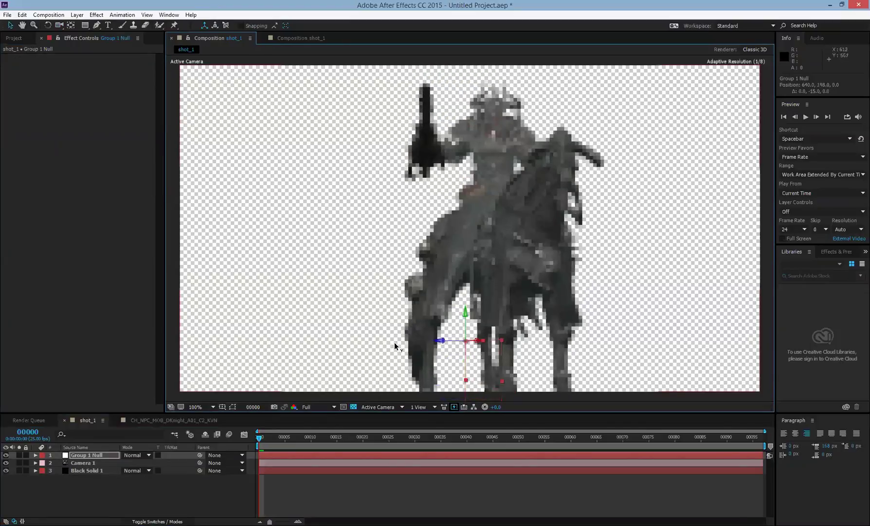
{"action": "left_click_drag", "start_coordinate": [402, 346], "coordinate": [402, 347]}
{"action": "key", "text": "ctrl+z"}
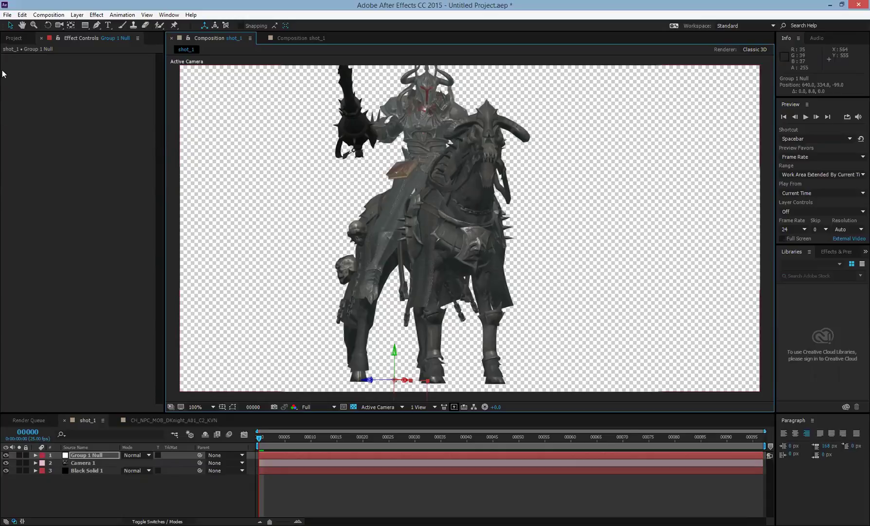
- Add a new light directly above the Black Solid 1 layer and set its light type to Parallel
{"action": "key", "text": "ctrl+Down"}
{"action": "key", "text": "ctrl+Down"}
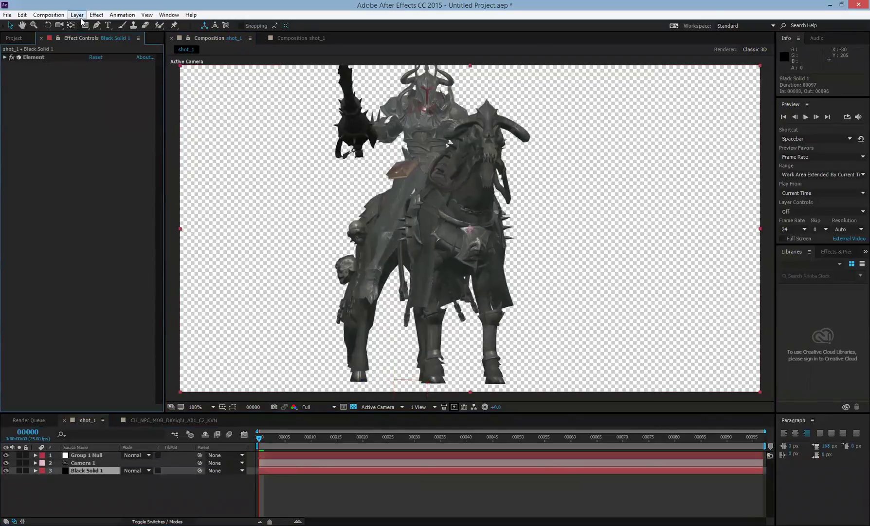
{"action": "key", "text": "alt+l"}
{"action": "key", "text": "Right"}
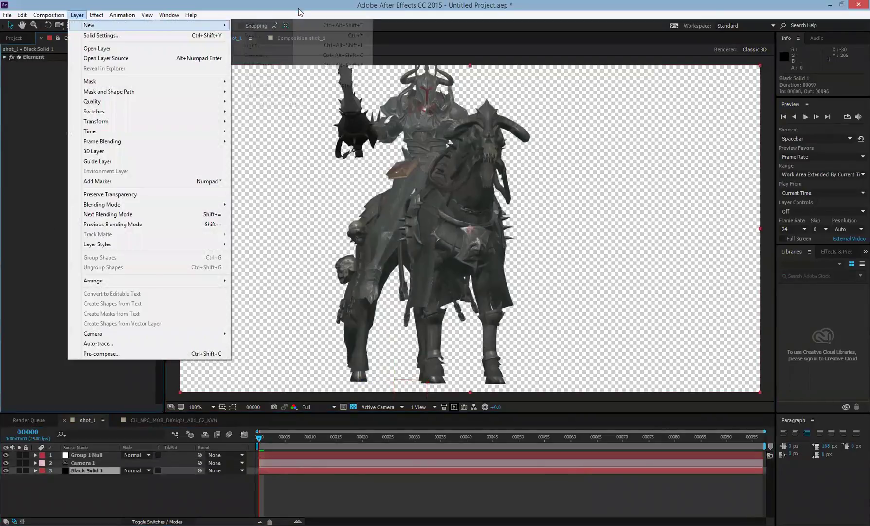
{"action": "key", "text": "Right"}
{"action": "key", "text": "Right"}
{"action": "key", "text": "Down"}
{"action": "left_click", "coordinate": [77, 15]}
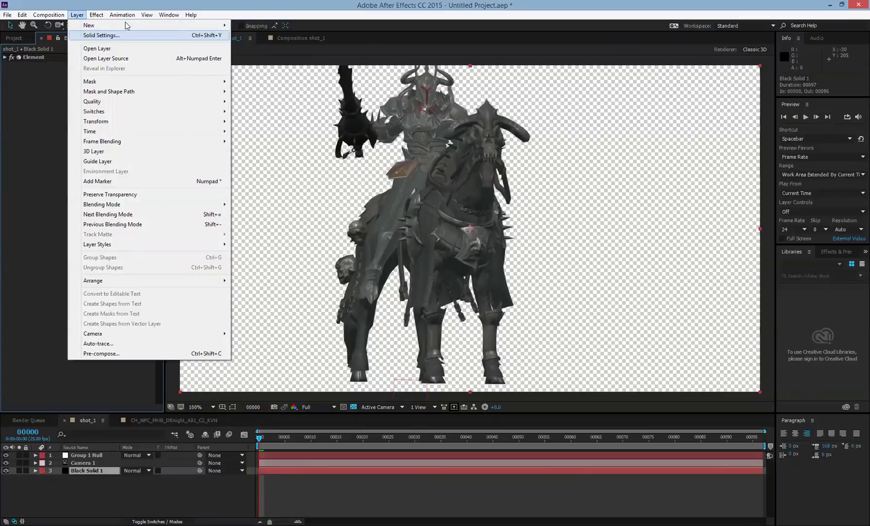
{"action": "mouse_move", "coordinate": [88, 25]}
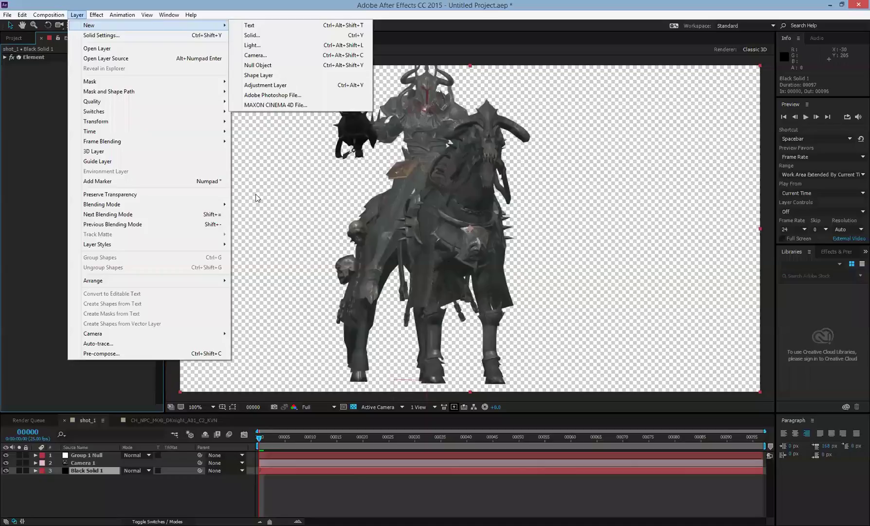
{"action": "key", "text": "ctrl+alt+shift+l"}
{"action": "left_click", "coordinate": [223, 178]}
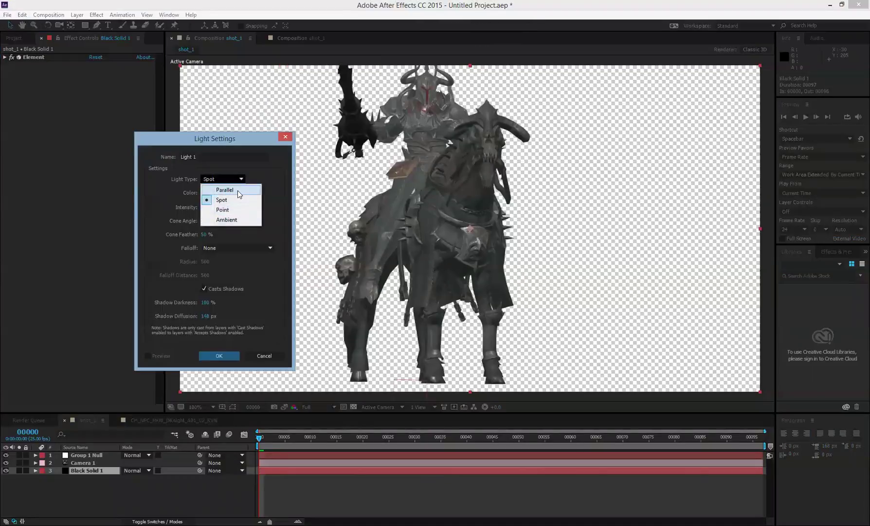
{"action": "left_click", "coordinate": [238, 190]}
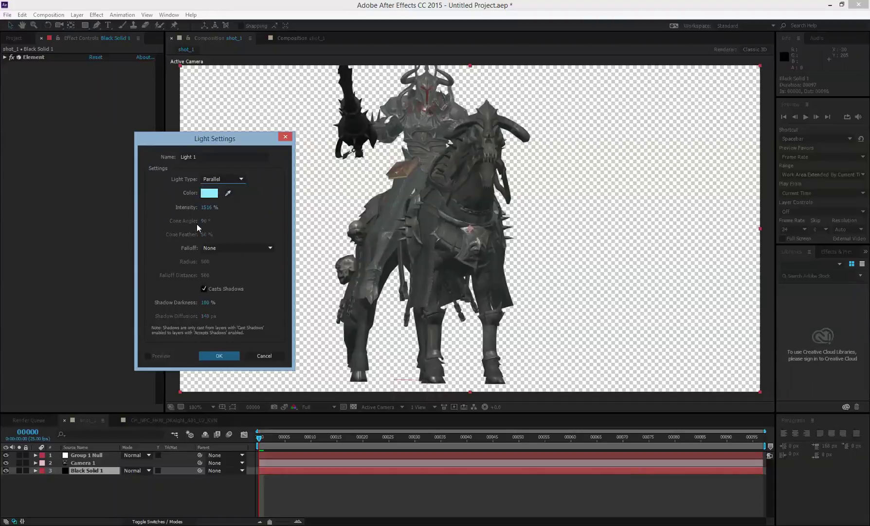
- Give the parallel light a pale warm off-white color and an intensity of 800%, and create it
{"action": "left_click", "coordinate": [209, 193]}
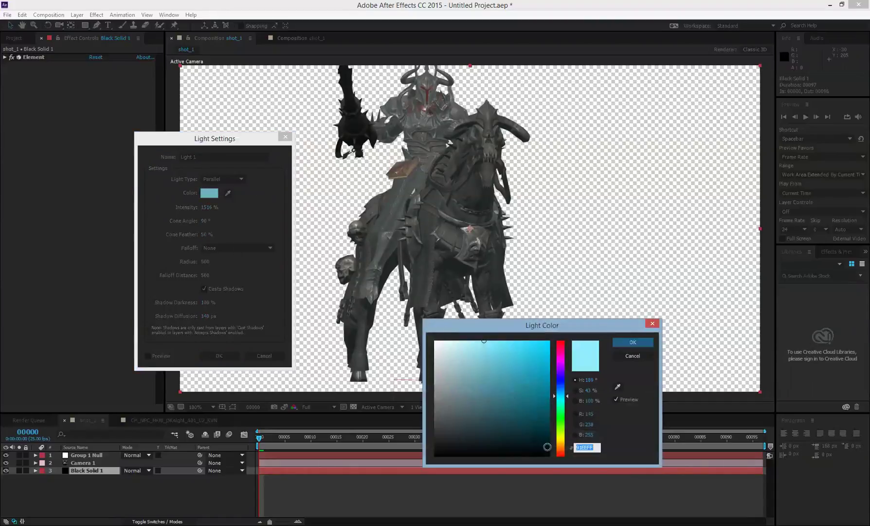
{"action": "left_click", "coordinate": [563, 441]}
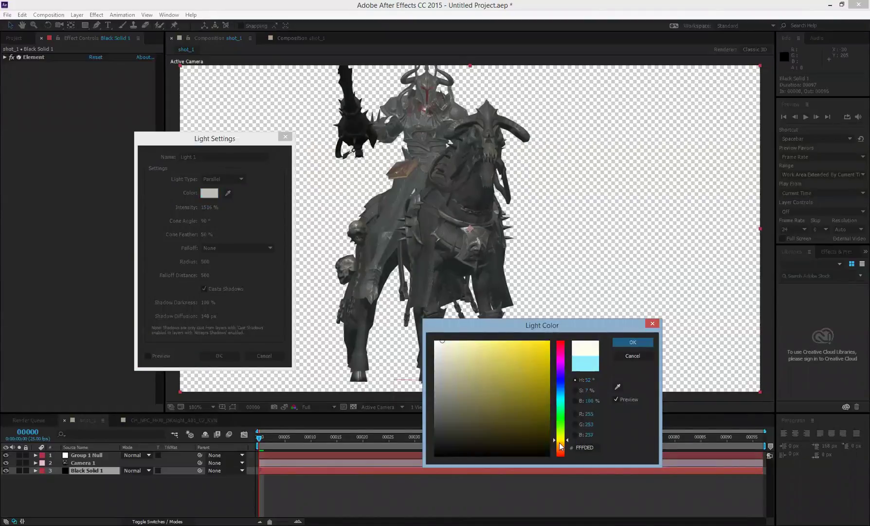
{"action": "left_click", "coordinate": [561, 443]}
{"action": "left_click", "coordinate": [632, 343]}
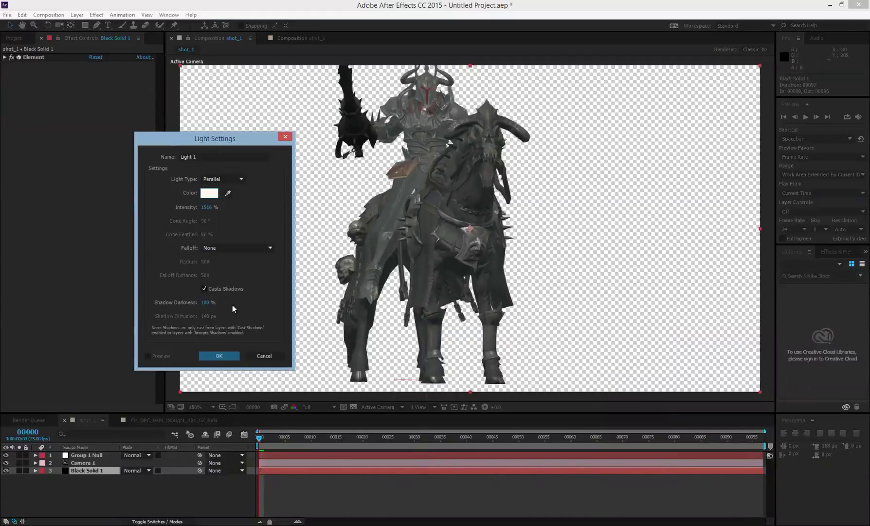
{"action": "left_click", "coordinate": [206, 208]}
{"action": "type", "text": "800"}
{"action": "key", "text": "Return"}
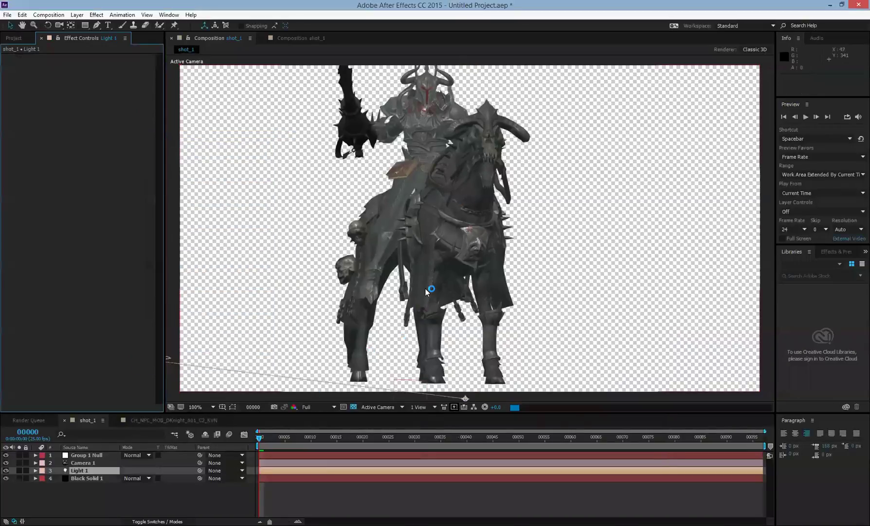
- Reposition Light 1 so it shines down on the knight from above, with its point of interest at about 640, 612, -488
{"action": "key", "text": "comma"}
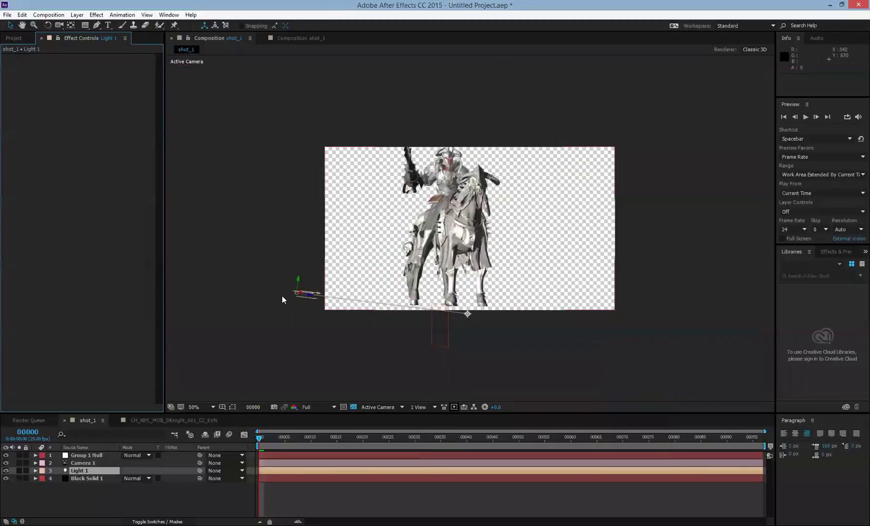
{"action": "left_click_drag", "start_coordinate": [300, 284], "coordinate": [402, 153]}
{"action": "left_click_drag", "start_coordinate": [476, 129], "coordinate": [229, 441]}
{"action": "left_click_drag", "start_coordinate": [375, 426], "coordinate": [469, 275]}
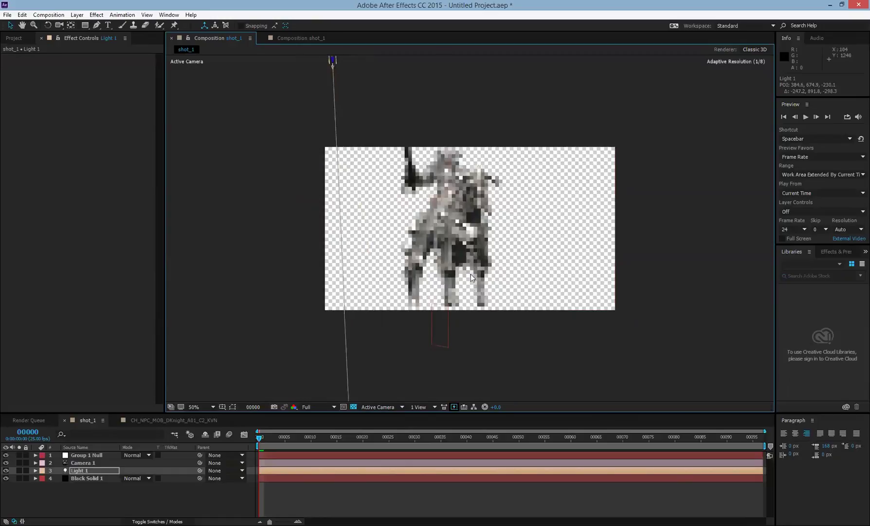
{"action": "scroll", "coordinate": [470, 275], "scroll_direction": "down", "scroll_amount": 6}
{"action": "scroll", "coordinate": [458, 223], "scroll_direction": "up", "scroll_amount": 2}
{"action": "left_click_drag", "start_coordinate": [438, 186], "coordinate": [431, 117]}
{"action": "left_click_drag", "start_coordinate": [435, 153], "coordinate": [459, 260]}
{"action": "left_click_drag", "start_coordinate": [561, 264], "coordinate": [427, 278]}
{"action": "key", "text": "slash"}
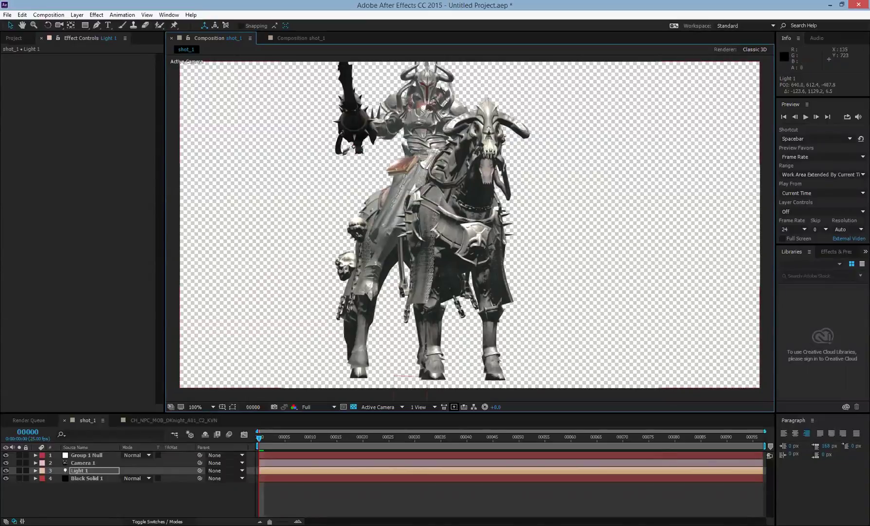
- Enable shadows in the render settings of Black Solid 1's Element effect and set the shadow mode to Ray-Traced
{"action": "left_click", "coordinate": [87, 478]}
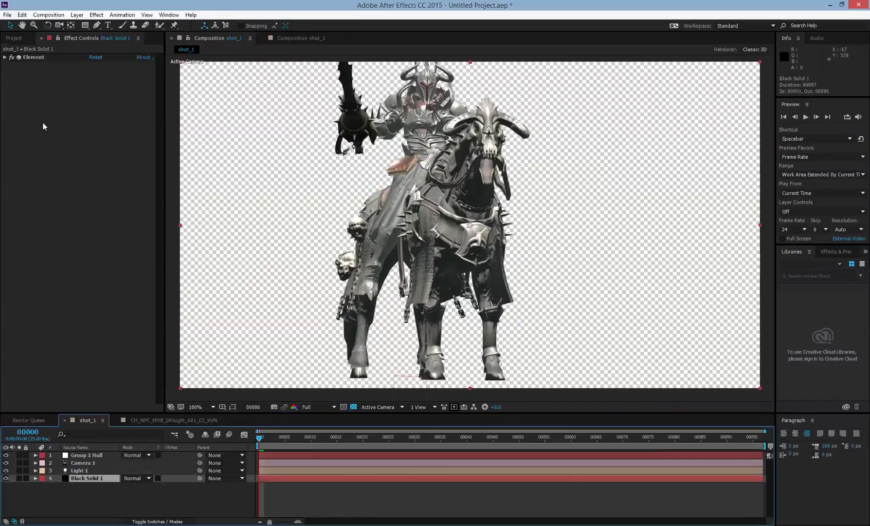
{"action": "left_click", "coordinate": [4, 57]}
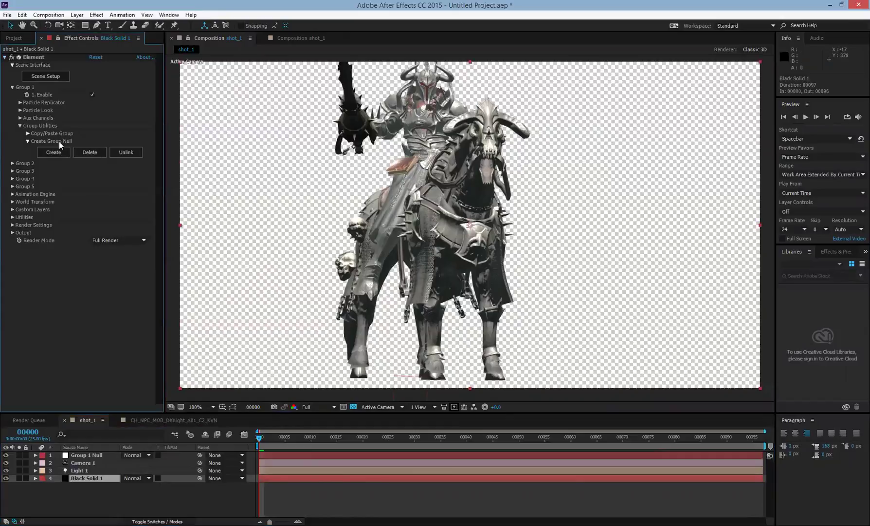
{"action": "left_click", "coordinate": [13, 225]}
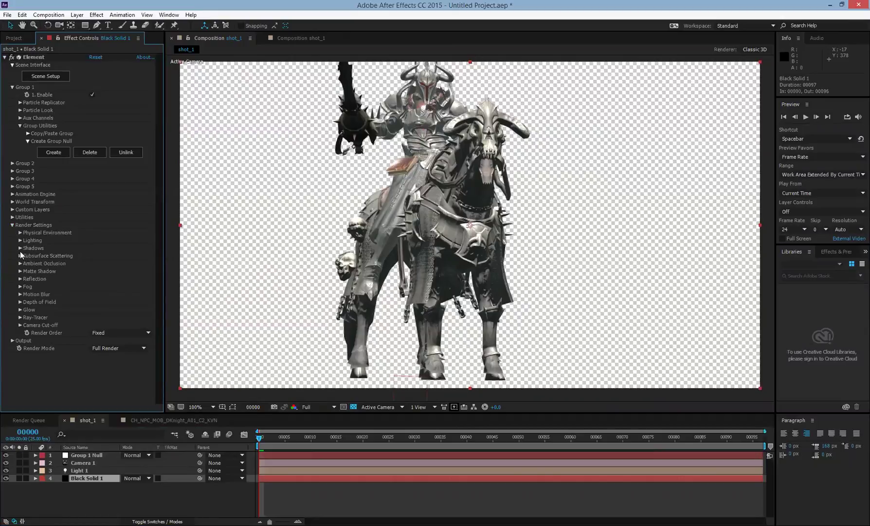
{"action": "left_click", "coordinate": [19, 247]}
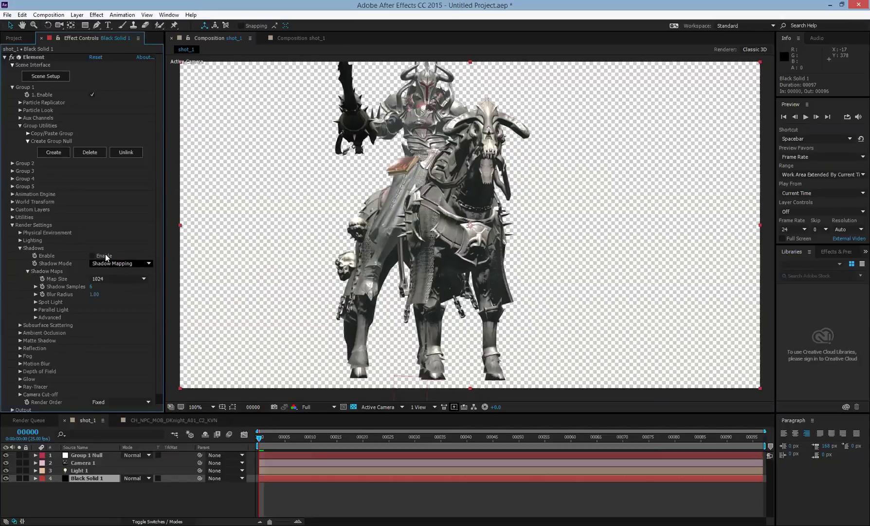
{"action": "left_click", "coordinate": [103, 258]}
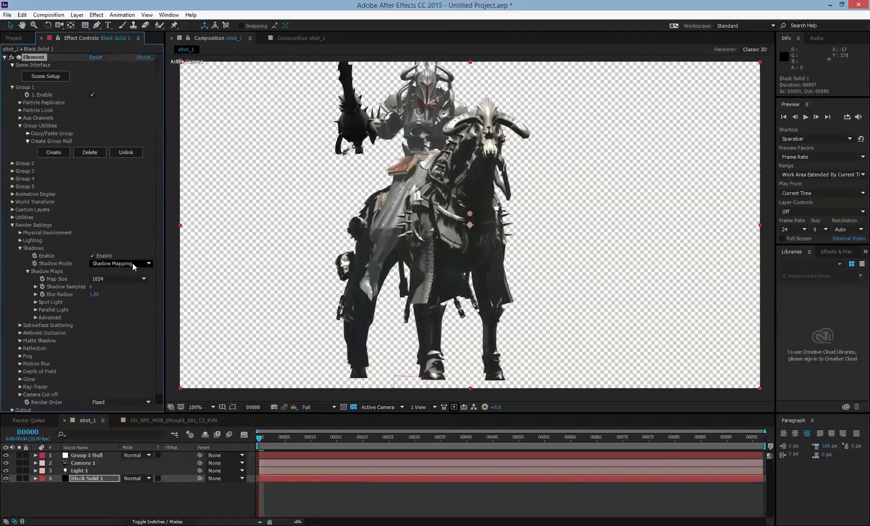
{"action": "left_click", "coordinate": [132, 264]}
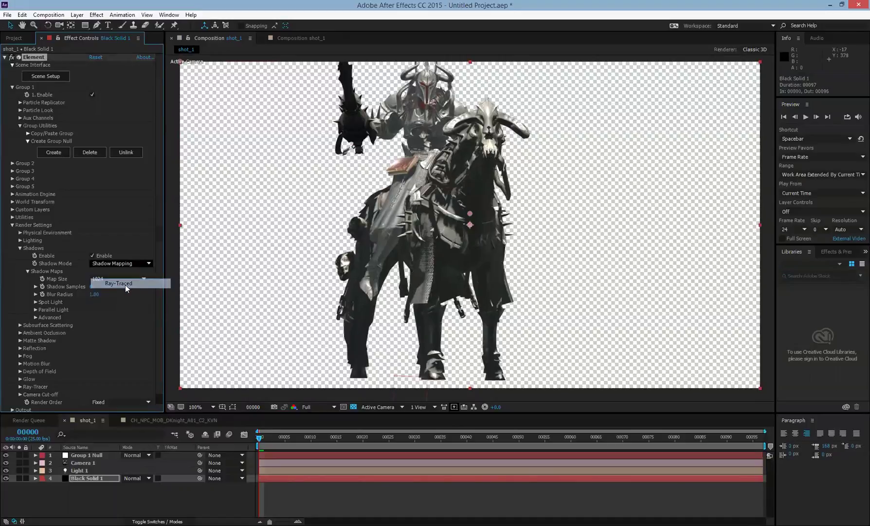
{"action": "left_click", "coordinate": [126, 283]}
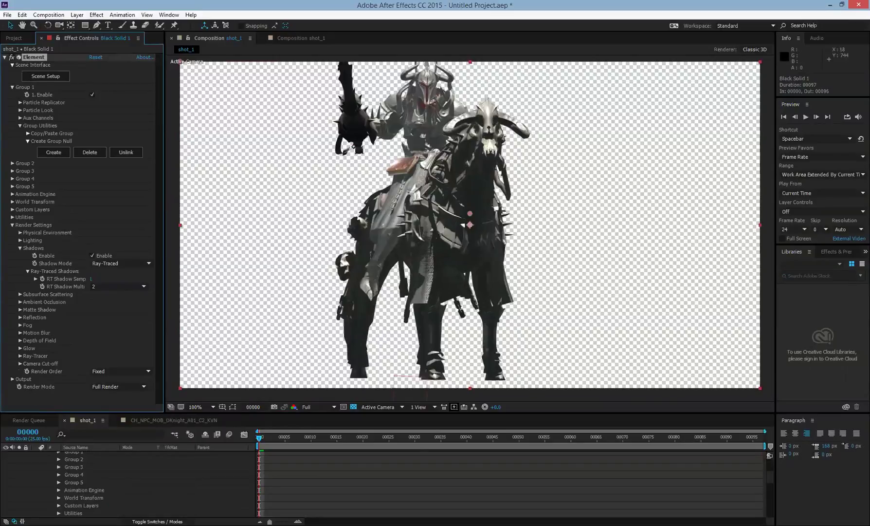
- Shift Light 1 across to the horse's head side of the knight, with its point of interest at about 936, 41, 62
{"action": "scroll", "coordinate": [78, 475], "scroll_direction": "up", "scroll_amount": 5}
{"action": "left_click", "coordinate": [77, 470]}
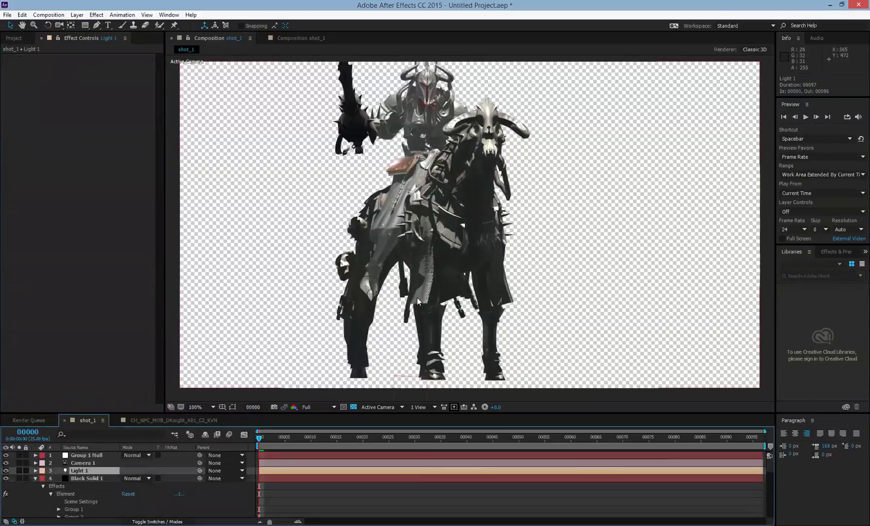
{"action": "key", "text": "comma"}
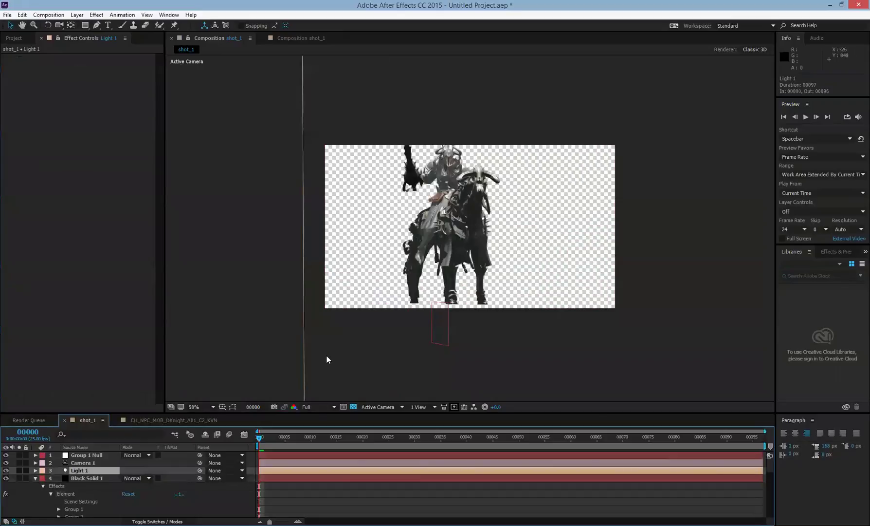
{"action": "key", "text": "comma"}
{"action": "left_click_drag", "start_coordinate": [386, 329], "coordinate": [516, 243]}
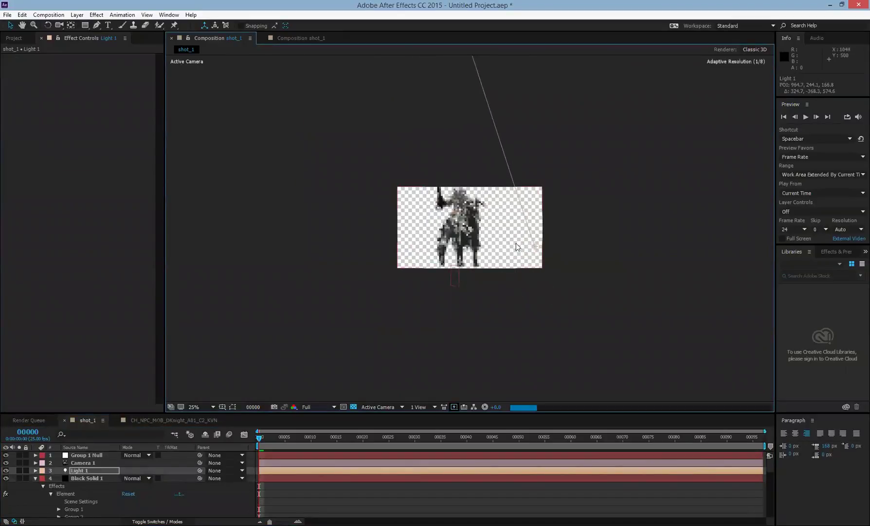
{"action": "key", "text": "period"}
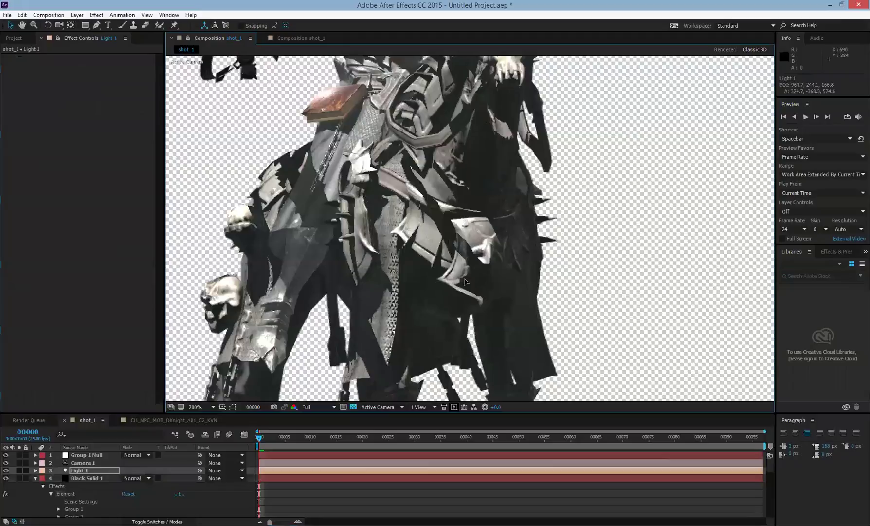
{"action": "key", "text": "comma"}
{"action": "left_click_drag", "start_coordinate": [711, 259], "coordinate": [631, 116]}
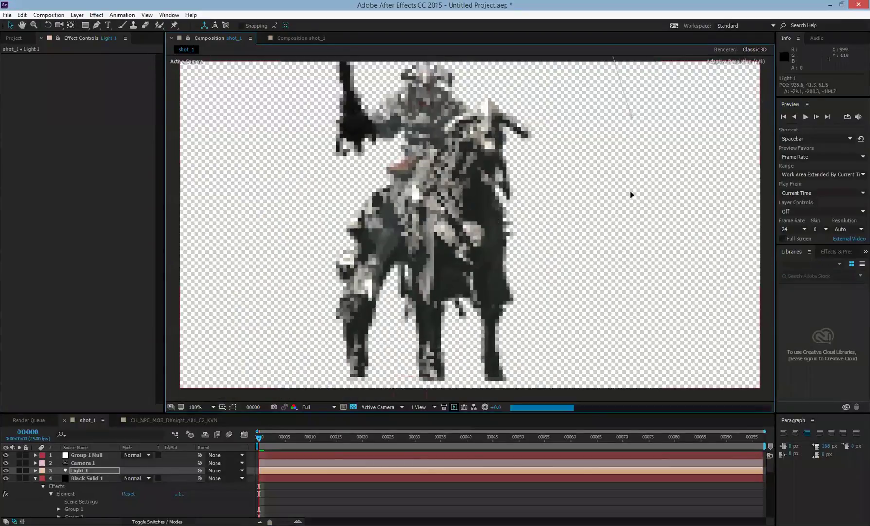
- Move Light 1 lower beside the horse, with its point of interest at about 923, 251, 83
{"action": "left_click_drag", "start_coordinate": [631, 280], "coordinate": [645, 305]}
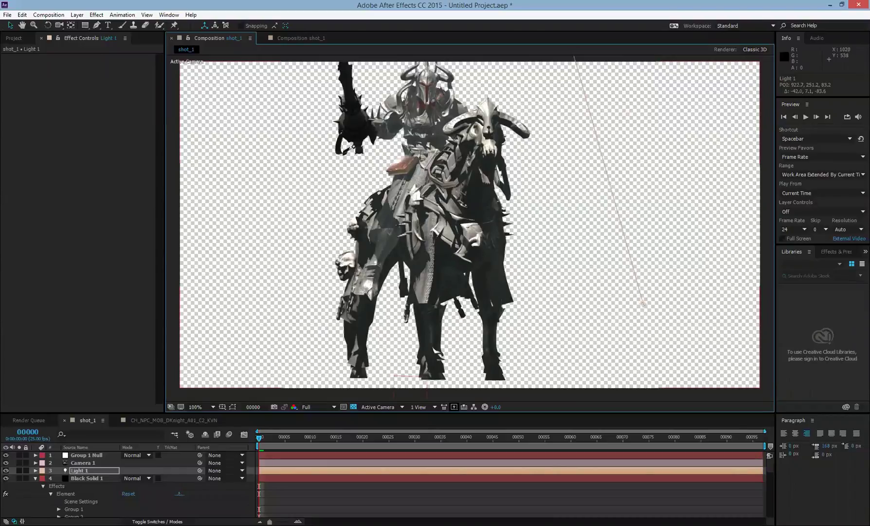
- Enable ambient occlusion in the render settings of Black Solid 1's Element effect and set the AO mode to Ray-Traced
{"action": "key", "text": "ctrl+Down"}
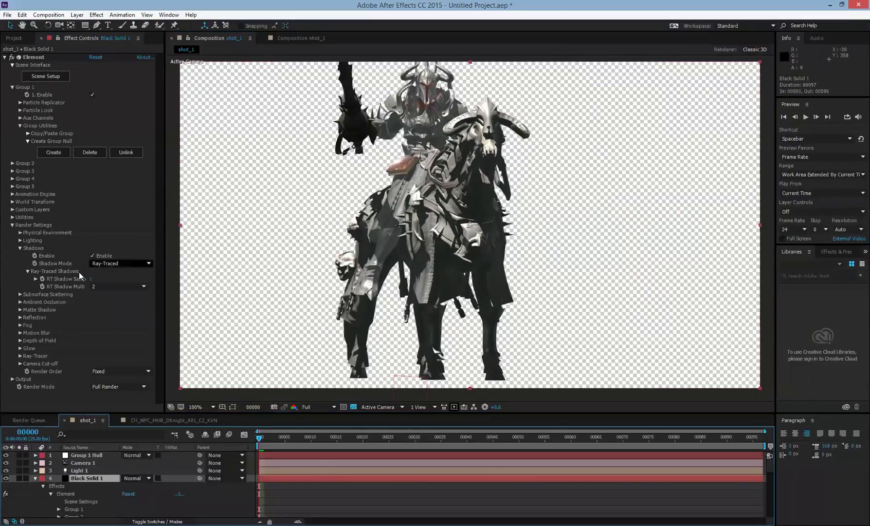
{"action": "left_click", "coordinate": [18, 302]}
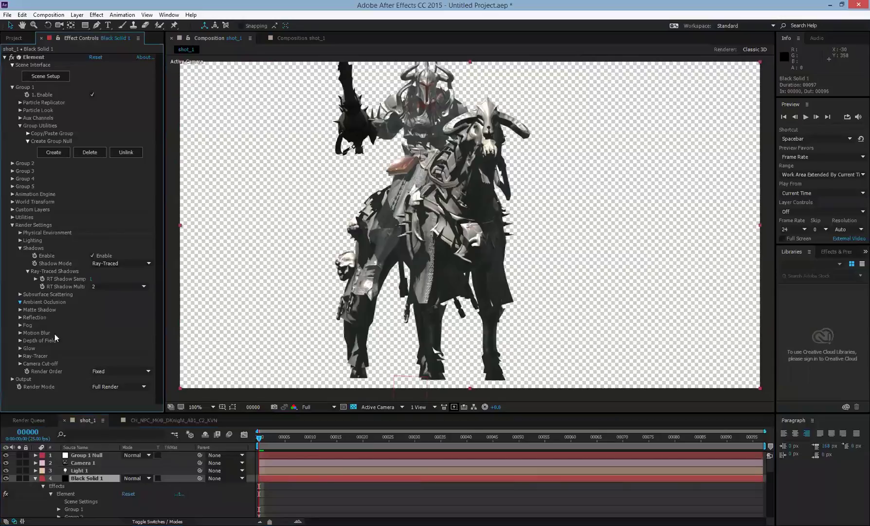
{"action": "scroll", "coordinate": [54, 333], "scroll_direction": "down", "scroll_amount": 1}
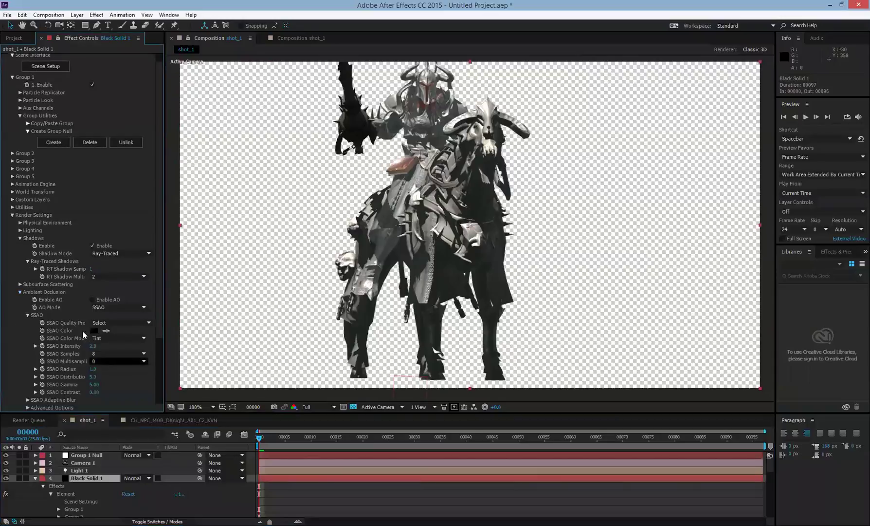
{"action": "left_click", "coordinate": [109, 300]}
{"action": "left_click", "coordinate": [112, 306]}
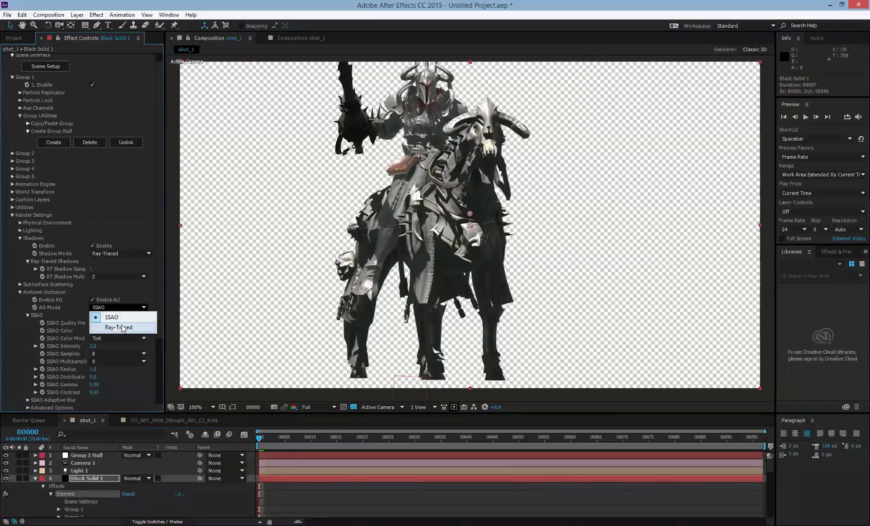
{"action": "left_click", "coordinate": [123, 327]}
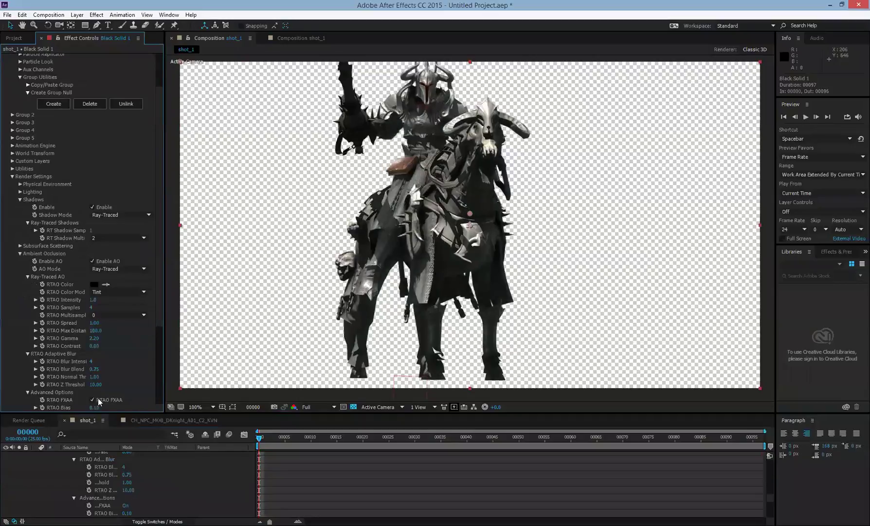
- Enable fog in the Element render settings with a neutral gray color of about A9A9A9 and an opacity of 20%
{"action": "left_click_drag", "start_coordinate": [158, 290], "coordinate": [157, 368]}
{"action": "left_click", "coordinate": [21, 346]}
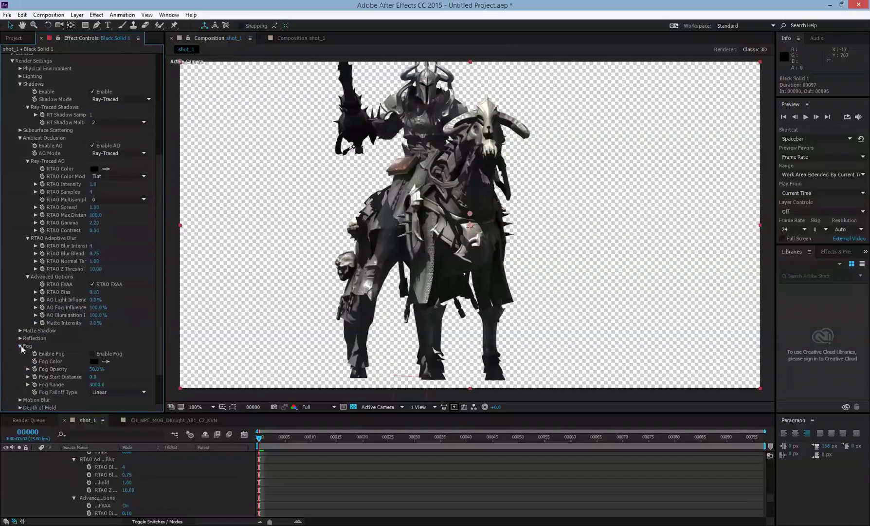
{"action": "left_click", "coordinate": [92, 354]}
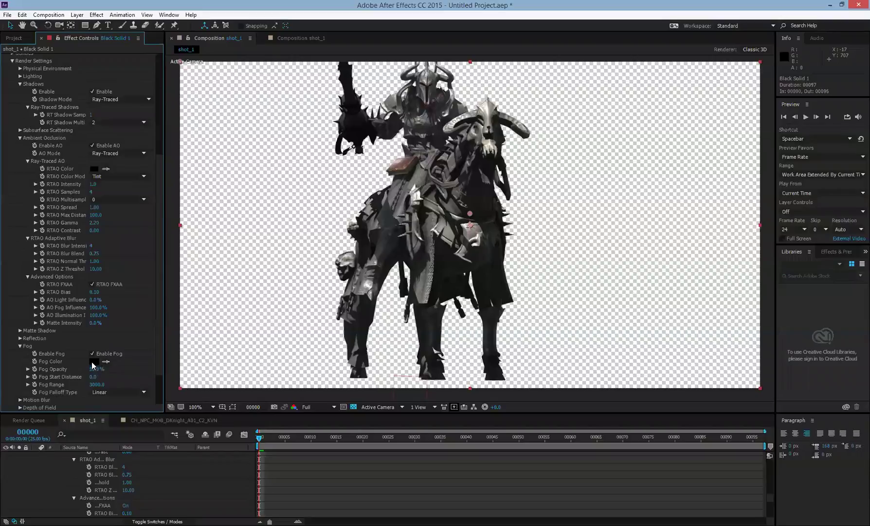
{"action": "left_click", "coordinate": [94, 361]}
{"action": "left_click", "coordinate": [435, 385]}
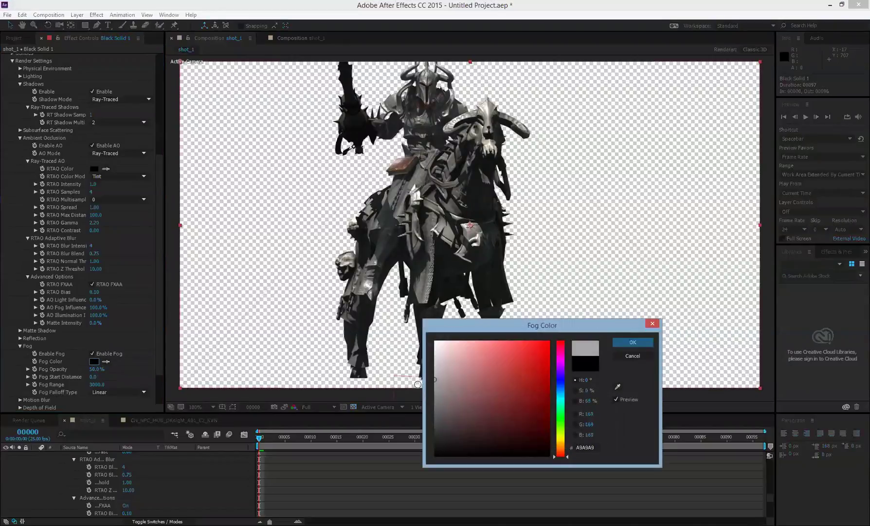
{"action": "left_click", "coordinate": [638, 343]}
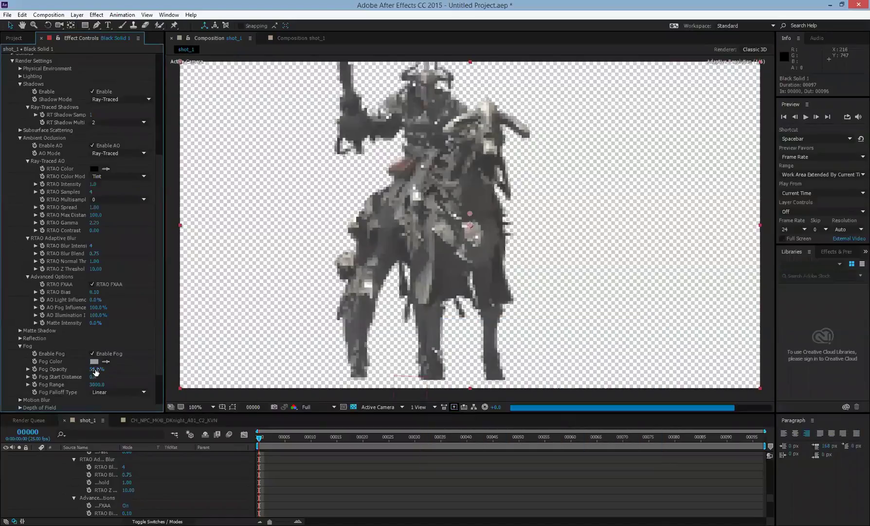
{"action": "mouse_move", "coordinate": [96, 373]}
{"action": "left_mouse_down"}
{"action": "mouse_move", "coordinate": [71, 373]}
{"action": "mouse_move", "coordinate": [93, 373]}
{"action": "left_mouse_up"}
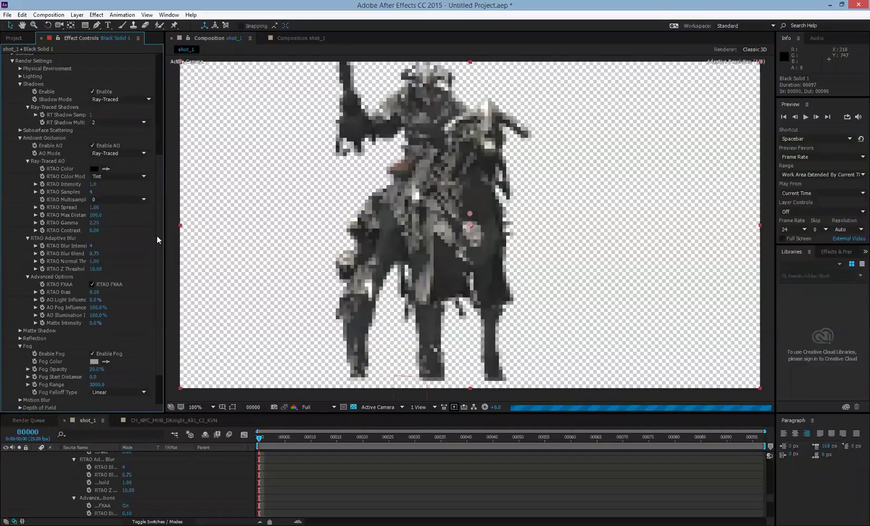
- Review the Element effect's physical environment, output, and sampling and aliasing settings
{"action": "scroll", "coordinate": [161, 346], "scroll_direction": "down", "scroll_amount": 5}
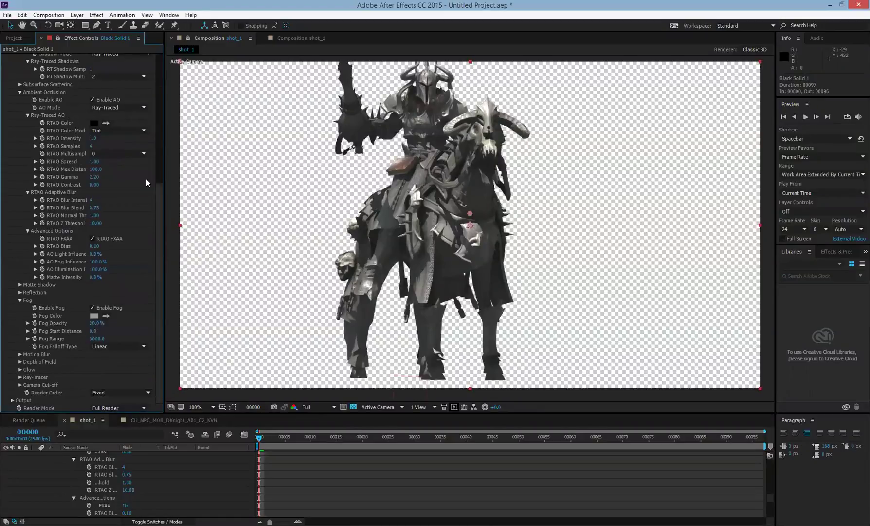
{"action": "scroll", "coordinate": [146, 166], "scroll_direction": "up", "scroll_amount": 18}
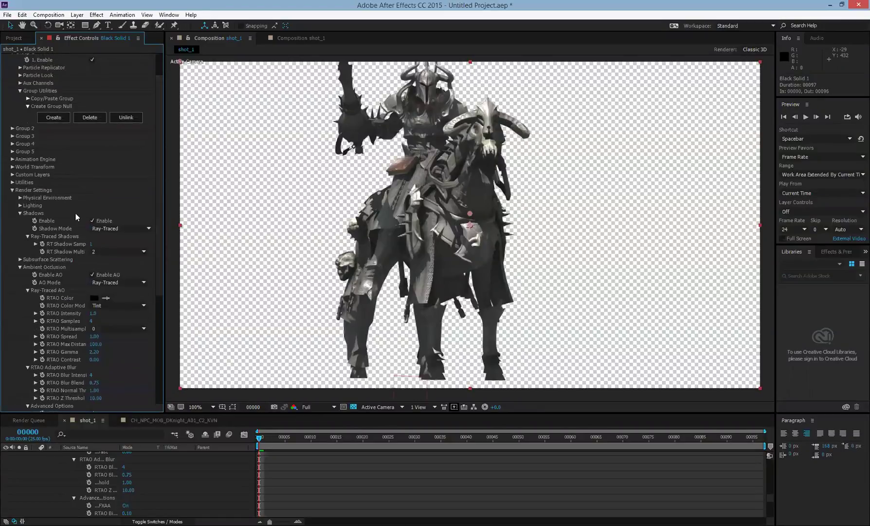
{"action": "left_click", "coordinate": [19, 198]}
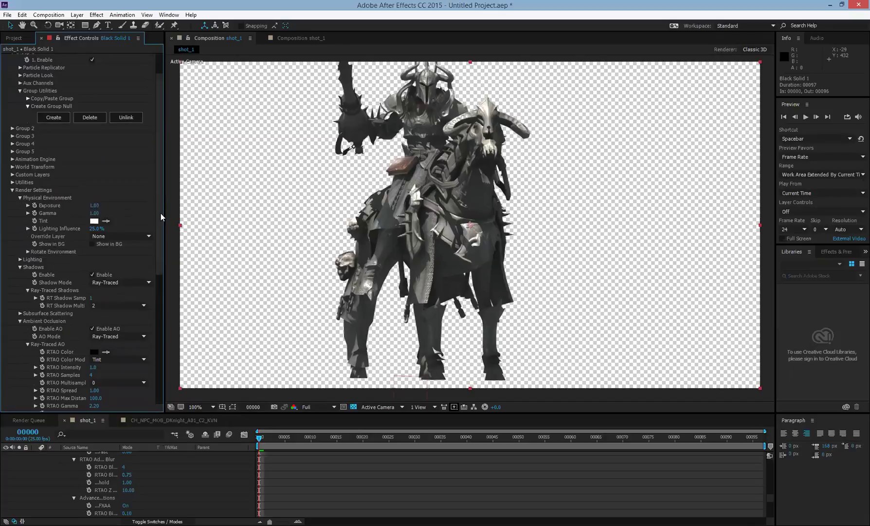
{"action": "scroll", "coordinate": [161, 215], "scroll_direction": "down", "scroll_amount": 3}
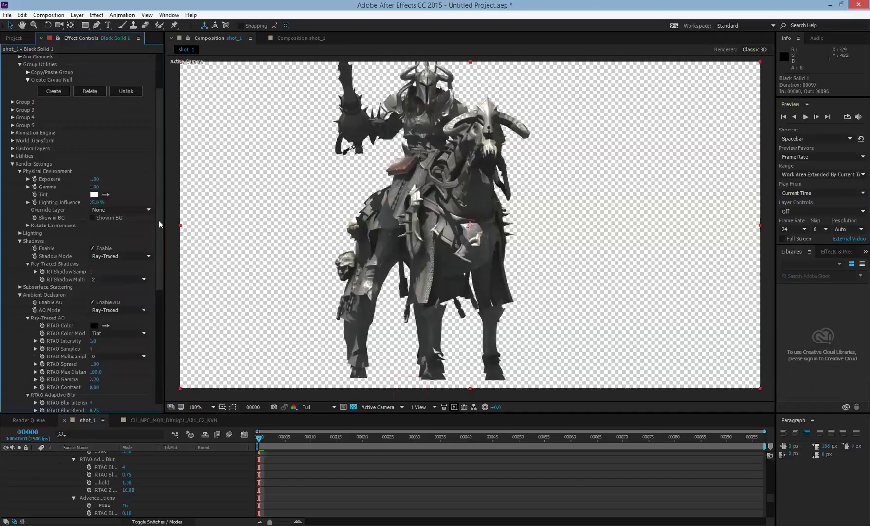
{"action": "scroll", "coordinate": [146, 363], "scroll_direction": "down", "scroll_amount": 10}
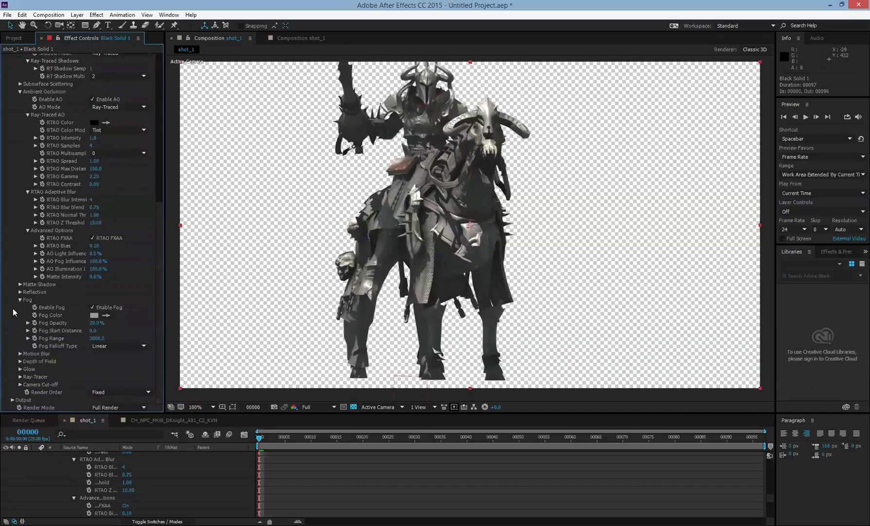
{"action": "left_click", "coordinate": [12, 400]}
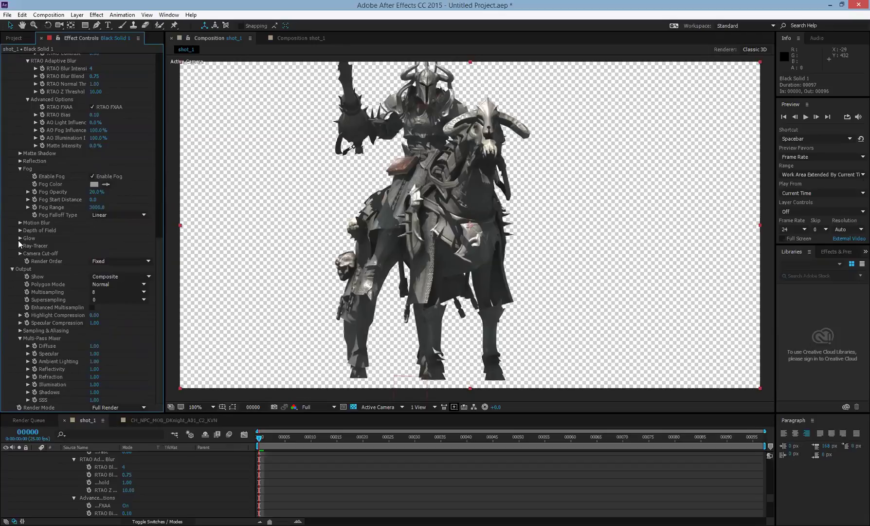
{"action": "left_click", "coordinate": [20, 330]}
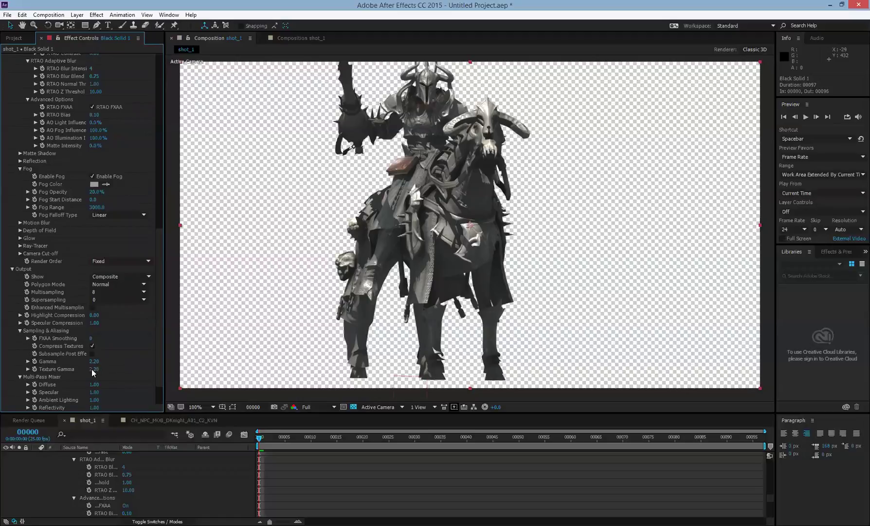
{"action": "scroll", "coordinate": [159, 283], "scroll_direction": "up", "scroll_amount": 15}
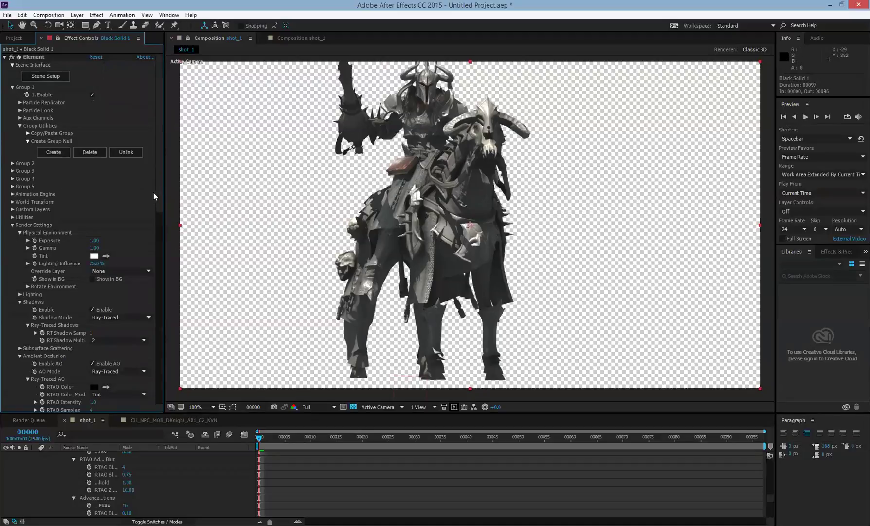
{"action": "scroll", "coordinate": [161, 197], "scroll_direction": "down", "scroll_amount": 10}
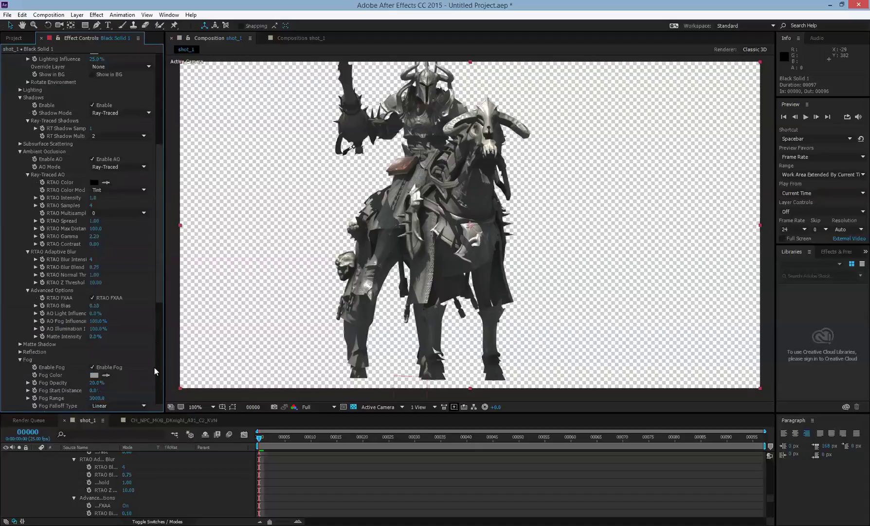
{"action": "scroll", "coordinate": [146, 385], "scroll_direction": "down", "scroll_amount": 8}
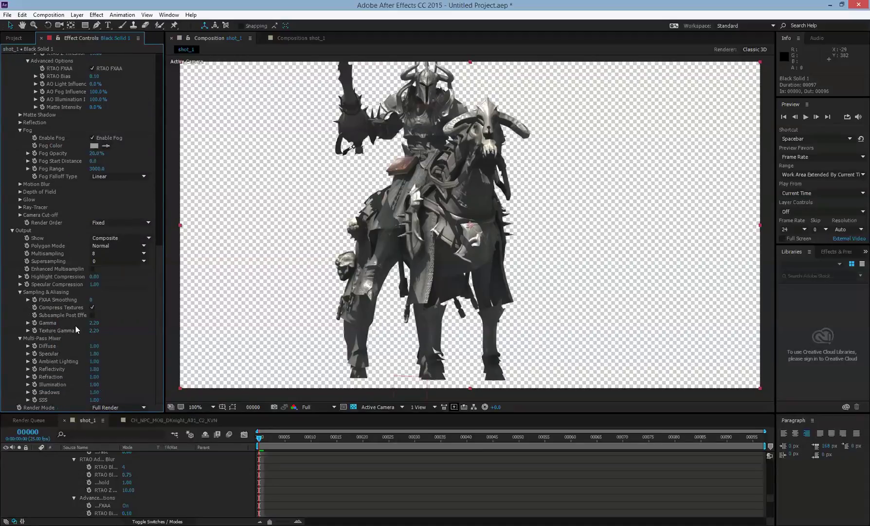
- Examine the environment rotation controls in the physical environment settings
{"action": "left_click_drag", "start_coordinate": [157, 286], "coordinate": [151, 105]}
{"action": "scroll", "coordinate": [99, 245], "scroll_direction": "up", "scroll_amount": 1}
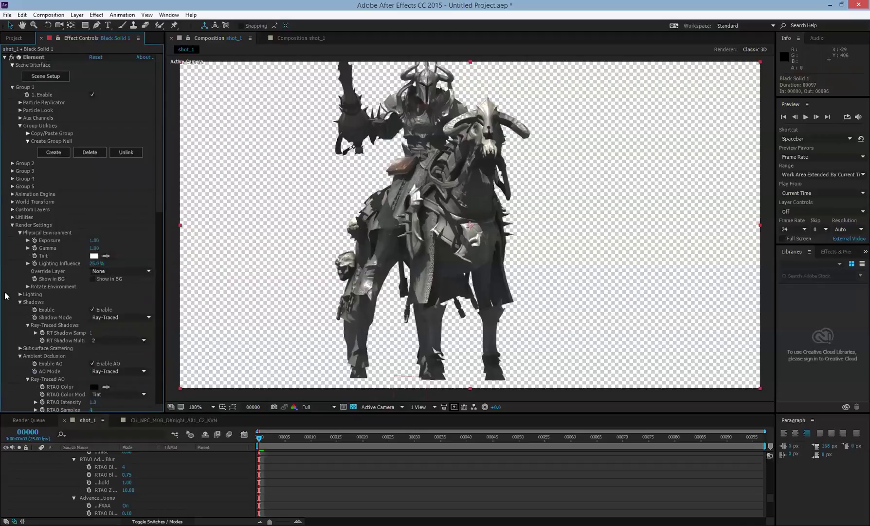
{"action": "left_click", "coordinate": [28, 287]}
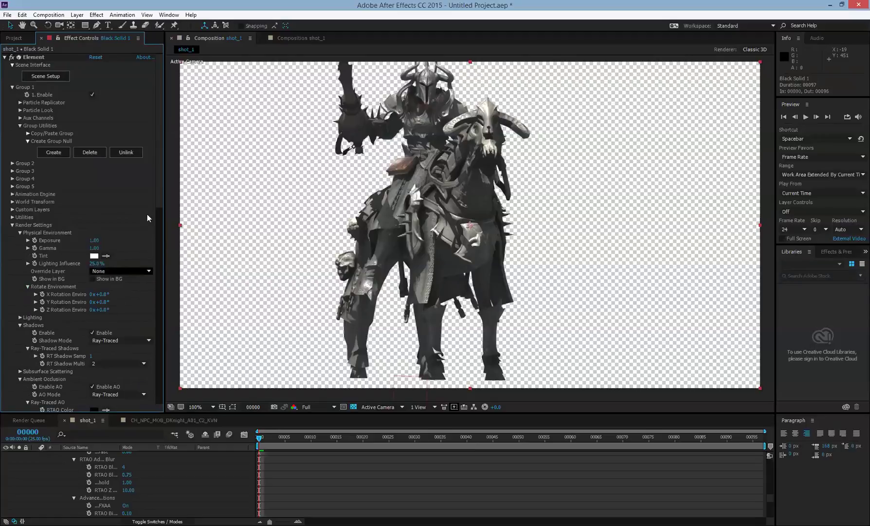
{"action": "left_click_drag", "start_coordinate": [160, 194], "coordinate": [158, 234]}
{"action": "scroll", "coordinate": [158, 234], "scroll_direction": "down", "scroll_amount": 2}
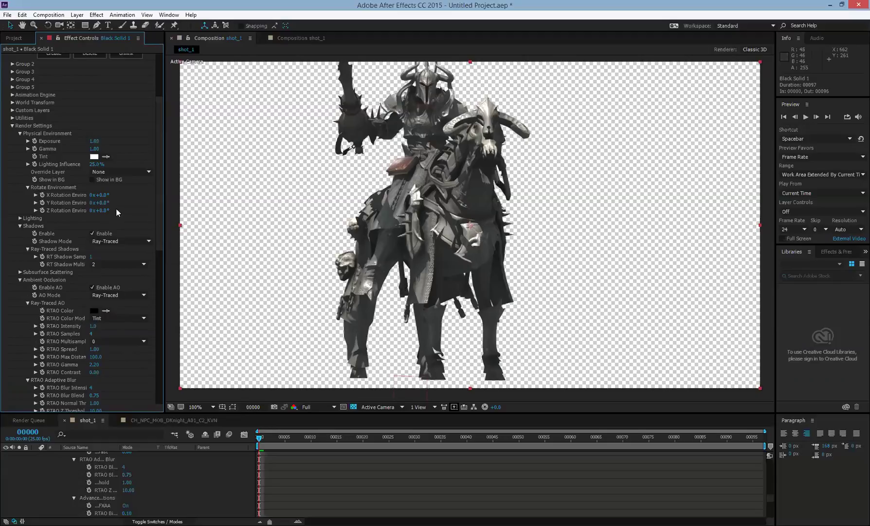
- Set the Element effect's added lighting to the Dramatic preset with a brightness multiplier of 60%
{"action": "scroll", "coordinate": [31, 156], "scroll_direction": "down", "scroll_amount": 3}
{"action": "left_click", "coordinate": [32, 155]}
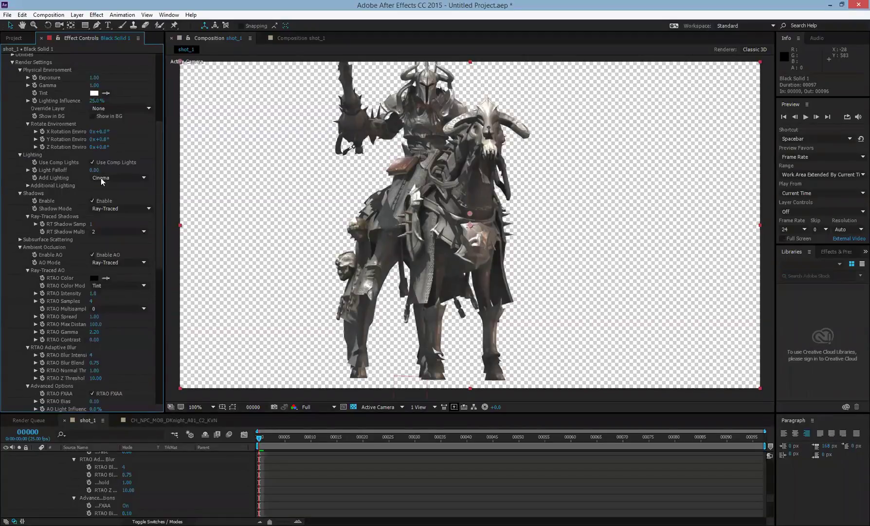
{"action": "left_click", "coordinate": [114, 178]}
{"action": "left_click", "coordinate": [140, 189]}
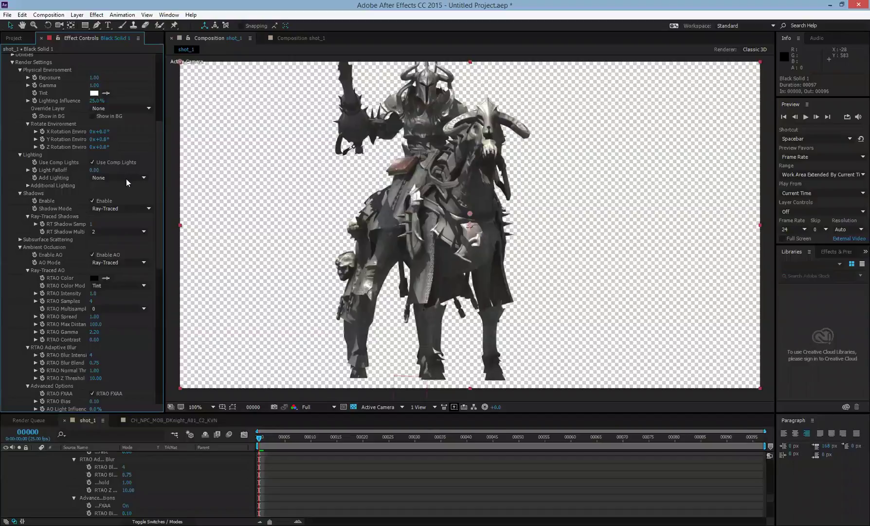
{"action": "left_click", "coordinate": [138, 178]}
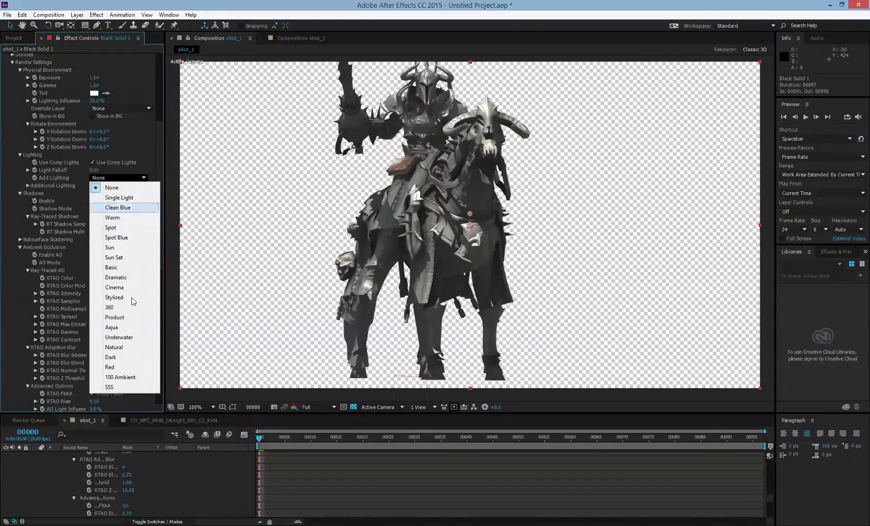
{"action": "left_click", "coordinate": [126, 277]}
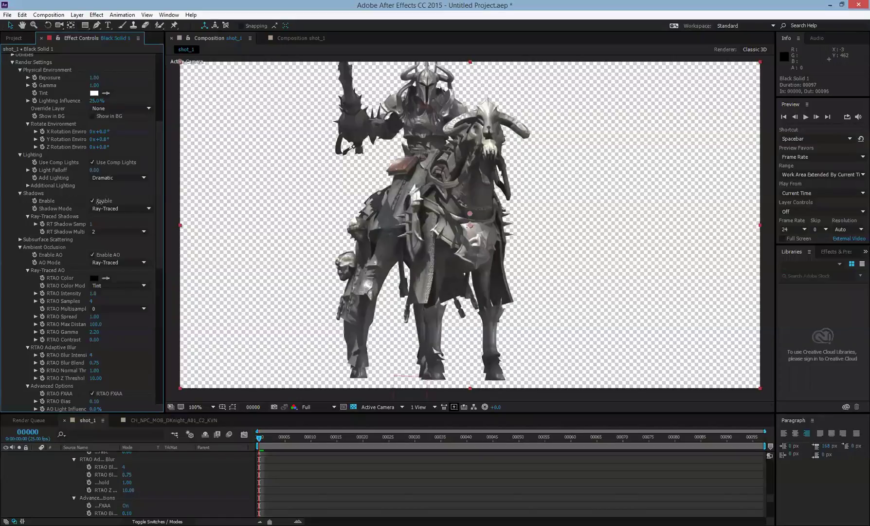
{"action": "left_click", "coordinate": [28, 185]}
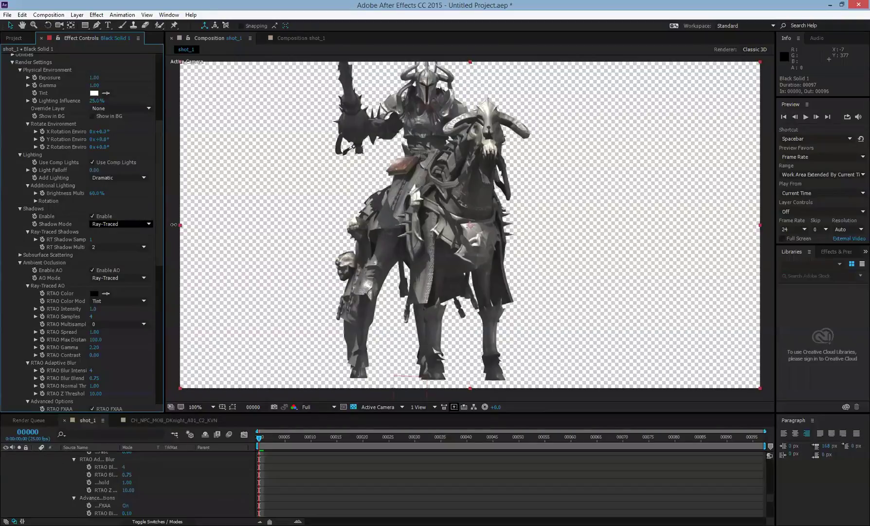
- Try rotating the additional lighting, and reset its X rotation to 0°
{"action": "key", "text": "ctrl+z"}
{"action": "key", "text": "ctrl+z"}
{"action": "left_click_drag", "start_coordinate": [194, 228], "coordinate": [291, 317]}
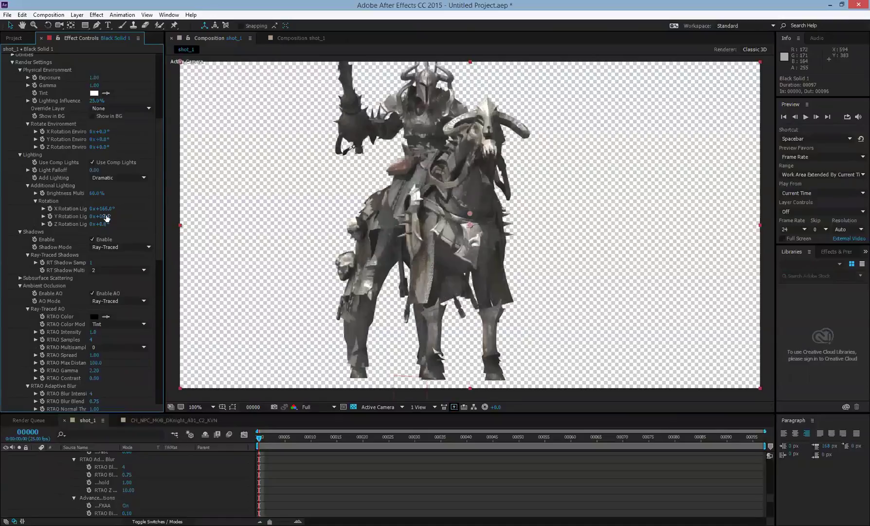
{"action": "left_click", "coordinate": [101, 208]}
{"action": "type", "text": "0"}
{"action": "key", "text": "Return"}
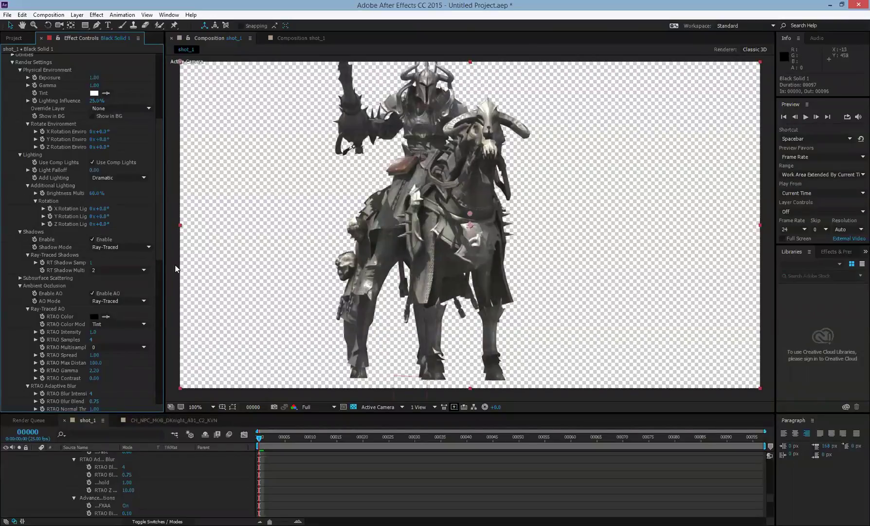
- Set FXAA Smoothing to 2 and turn off Compress Textures in the sampling and aliasing output settings
{"action": "left_click_drag", "start_coordinate": [160, 239], "coordinate": [164, 313]}
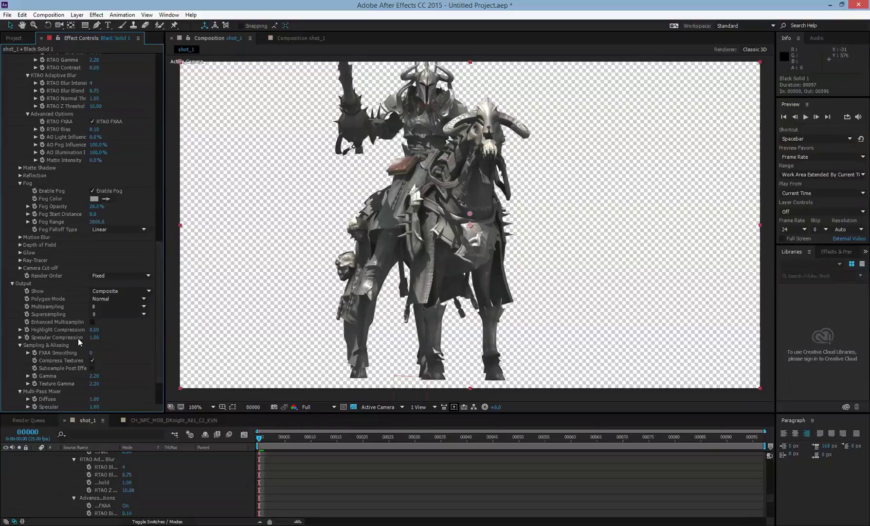
{"action": "scroll", "coordinate": [78, 338], "scroll_direction": "down", "scroll_amount": 3}
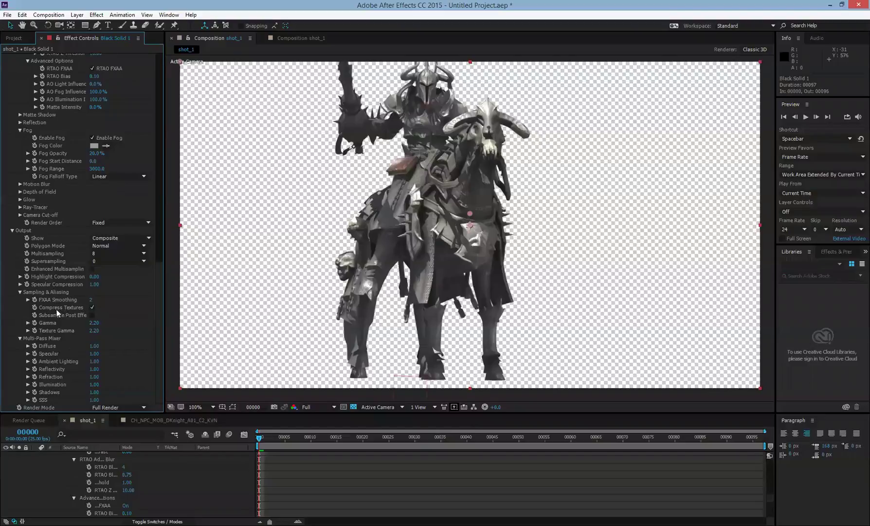
{"action": "left_click", "coordinate": [93, 307]}
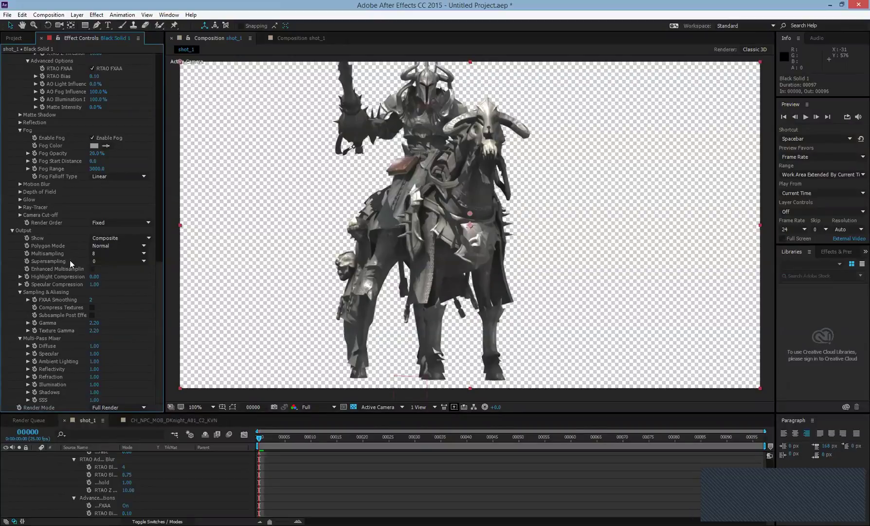
- Set Supersampling to 4 in the Element effect's output settings
{"action": "left_click", "coordinate": [108, 262]}
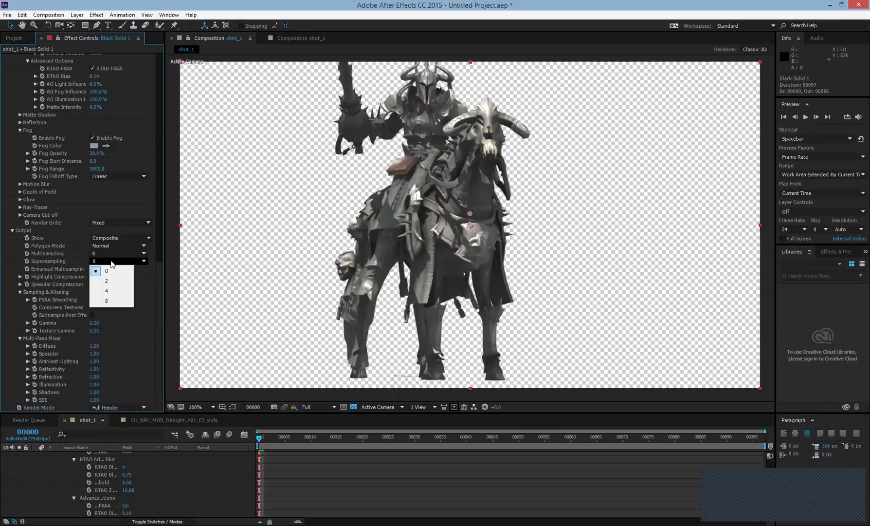
{"action": "left_click", "coordinate": [112, 290]}
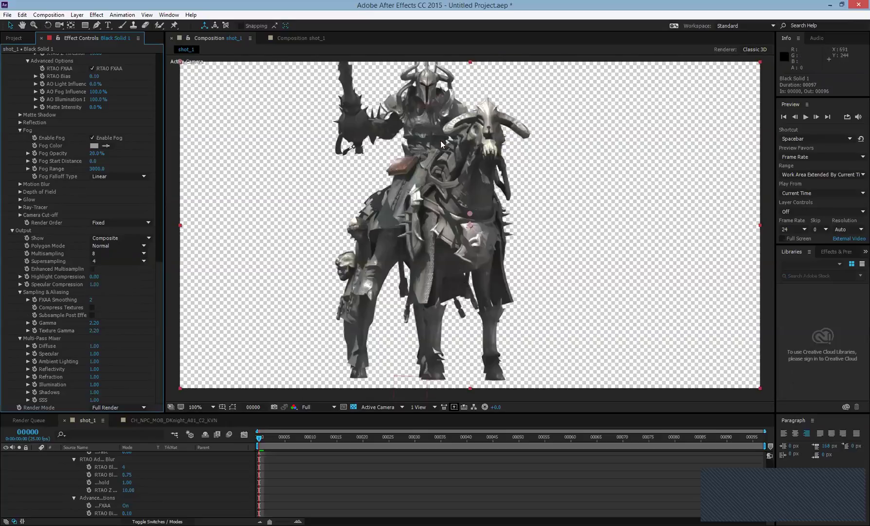
{"action": "key", "text": "comma"}
{"action": "key", "text": "comma"}
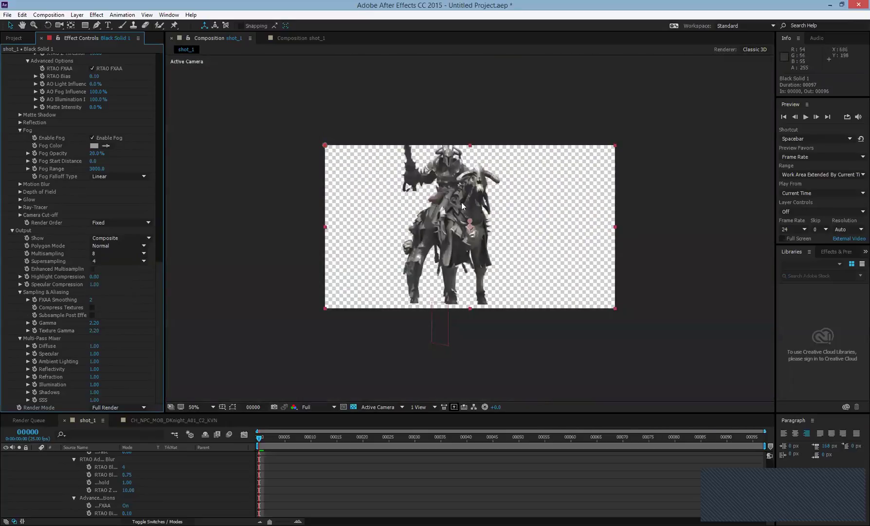
- In the Multi-Pass Mixer, set Ambient Lighting to 1.13 and Shadows to 1.11
{"action": "key", "text": "c"}
{"action": "left_click_drag", "start_coordinate": [454, 233], "coordinate": [484, 212]}
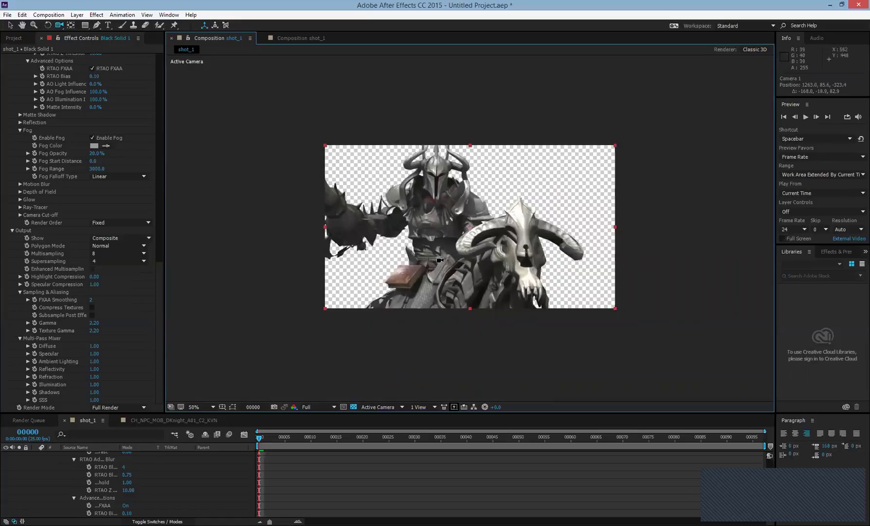
{"action": "left_click_drag", "start_coordinate": [456, 264], "coordinate": [458, 287]}
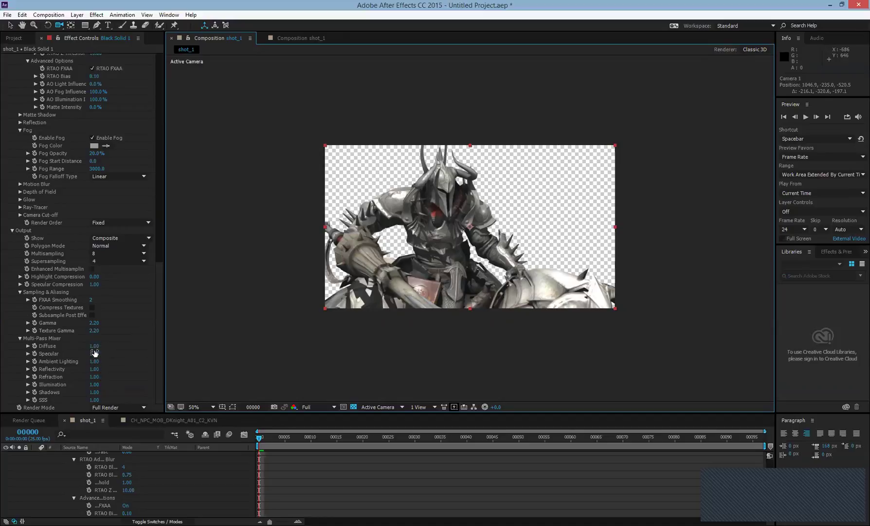
{"action": "left_click_drag", "start_coordinate": [94, 366], "coordinate": [99, 363]}
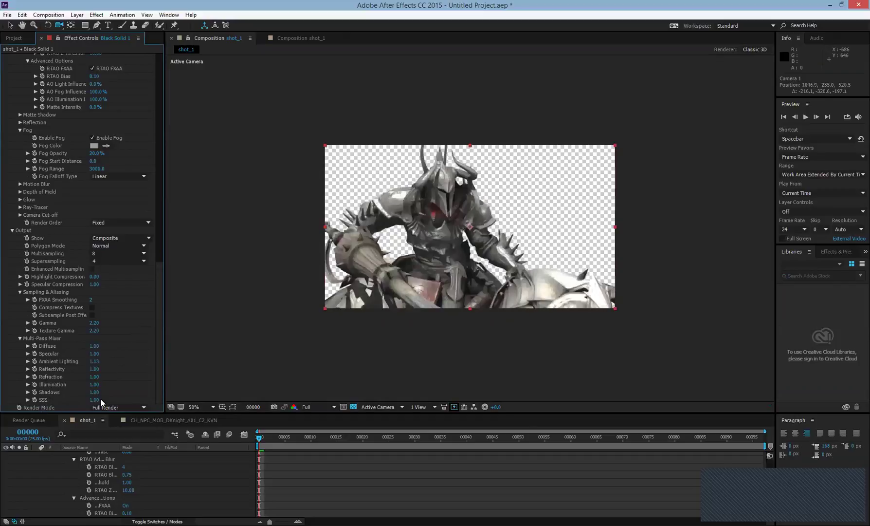
{"action": "left_click_drag", "start_coordinate": [93, 392], "coordinate": [132, 395]}
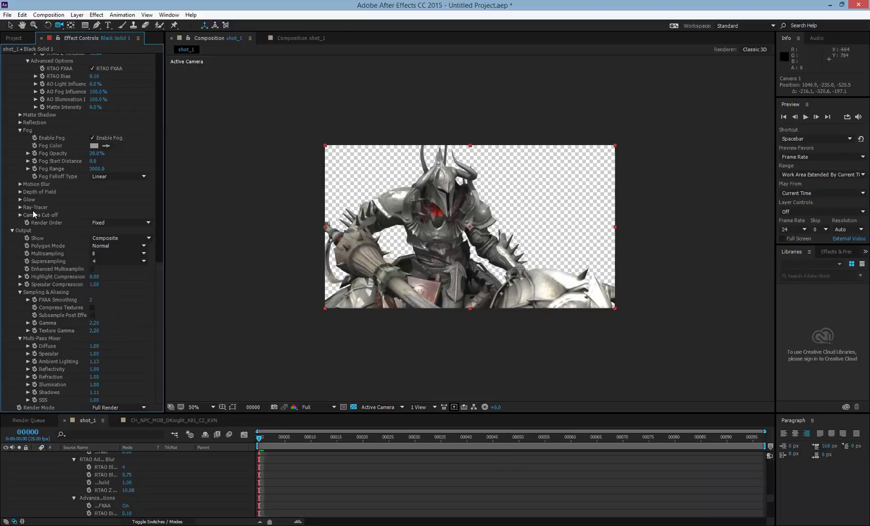
- Enable Glow in the Element effect's render settings and check it on the knight's upper body from close up
{"action": "left_click", "coordinate": [21, 200]}
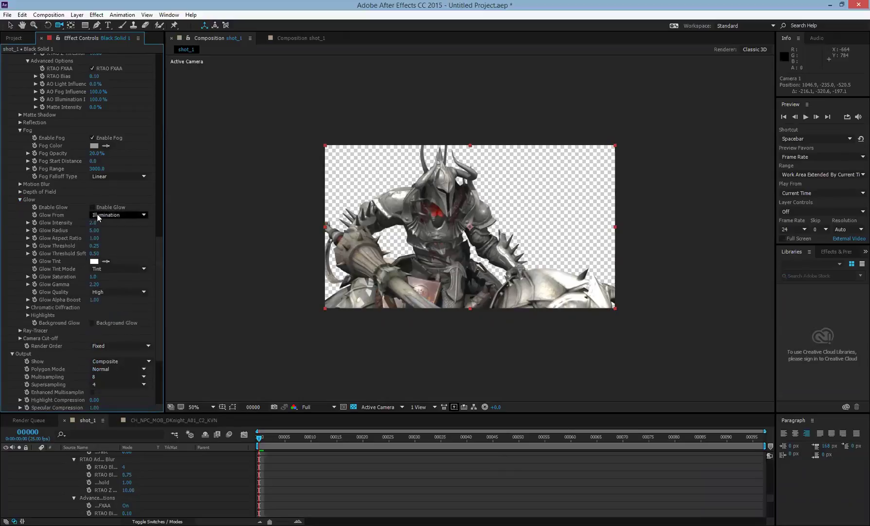
{"action": "left_click", "coordinate": [92, 205]}
{"action": "left_click_drag", "start_coordinate": [470, 236], "coordinate": [492, 160]}
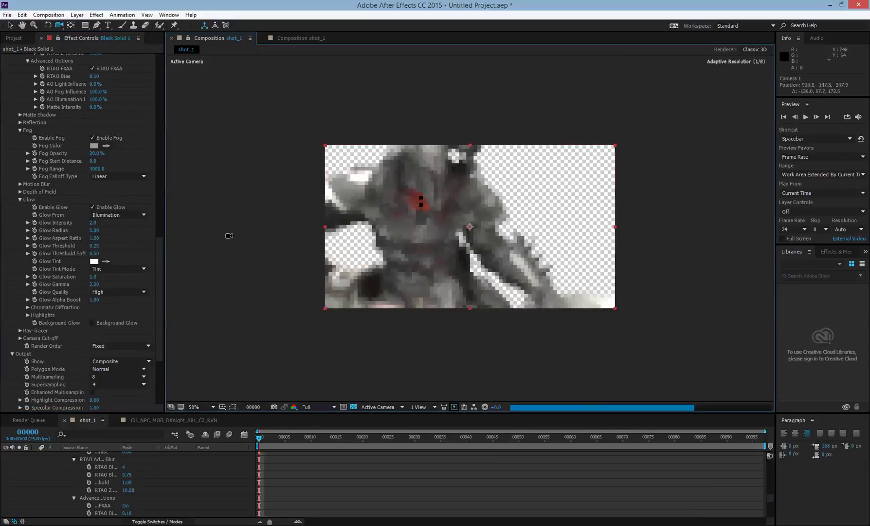
{"action": "left_click", "coordinate": [92, 207]}
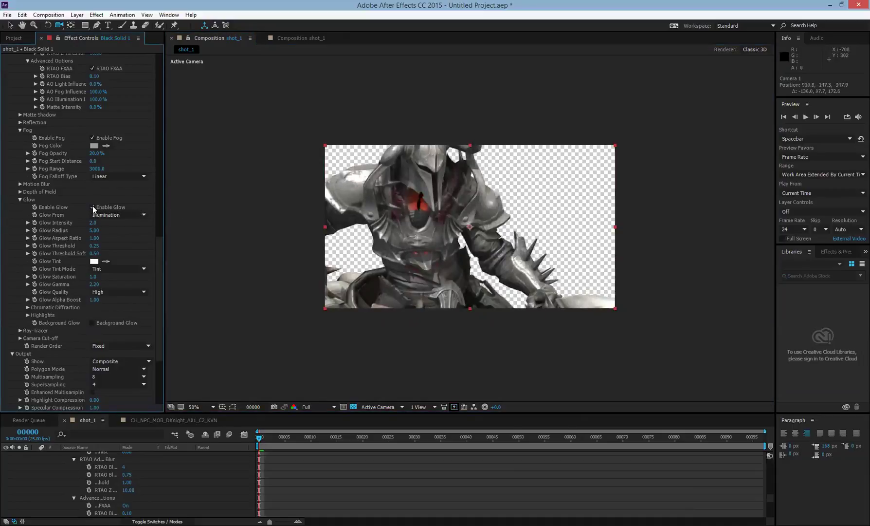
{"action": "left_click_drag", "start_coordinate": [489, 224], "coordinate": [445, 189]}
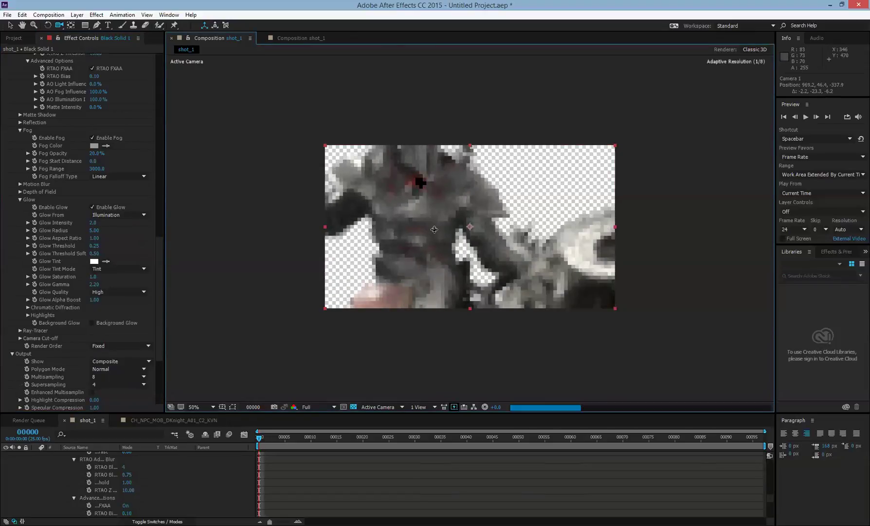
{"action": "left_click_drag", "start_coordinate": [438, 233], "coordinate": [444, 246]}
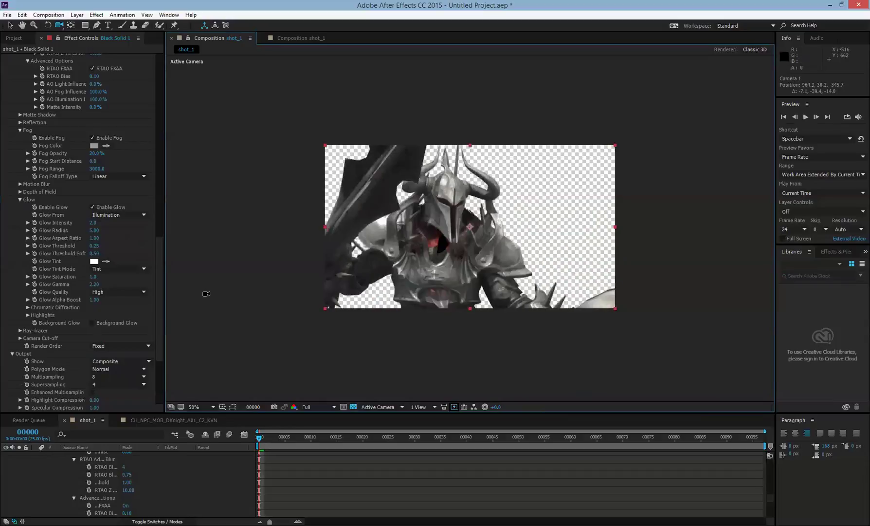
- Set Glow Intensity to 9.5 and compare the glow with the transparency grid on and off
{"action": "left_click_drag", "start_coordinate": [92, 222], "coordinate": [127, 230]}
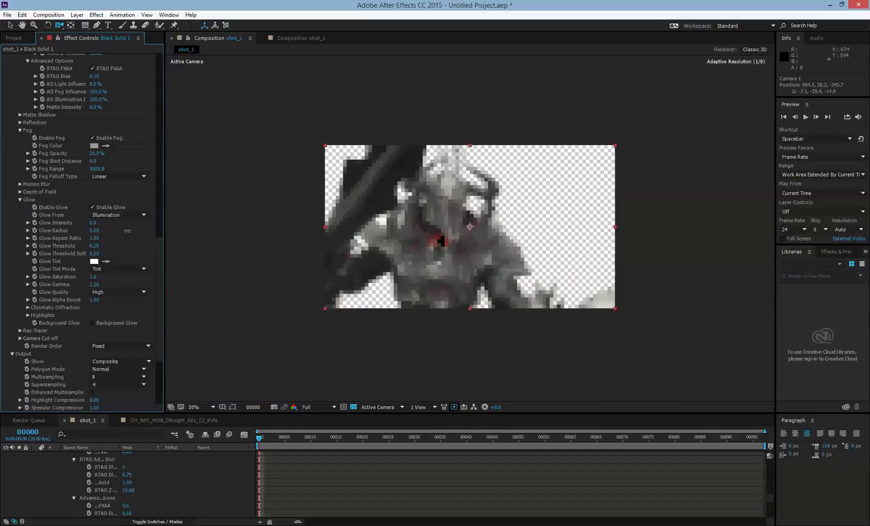
{"action": "mouse_move", "coordinate": [466, 249]}
{"action": "left_mouse_down"}
{"action": "mouse_move", "coordinate": [441, 241]}
{"action": "mouse_move", "coordinate": [455, 254]}
{"action": "left_mouse_up"}
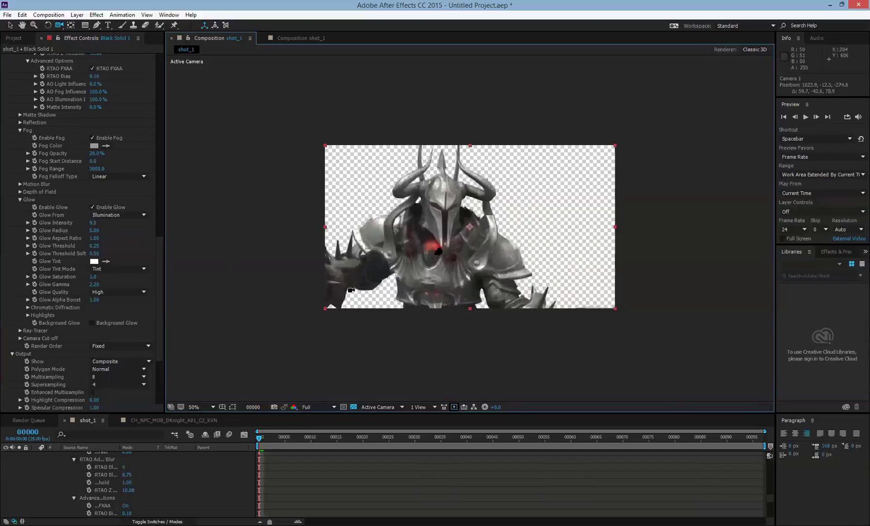
{"action": "left_click", "coordinate": [354, 407]}
{"action": "left_click", "coordinate": [354, 407]}
{"action": "left_click", "coordinate": [354, 407]}
{"action": "left_click", "coordinate": [354, 406]}
- Pull the camera back and orbit it to frame the knight and horse's head in a three-quarter front view
{"action": "left_click_drag", "start_coordinate": [460, 259], "coordinate": [468, 379]}
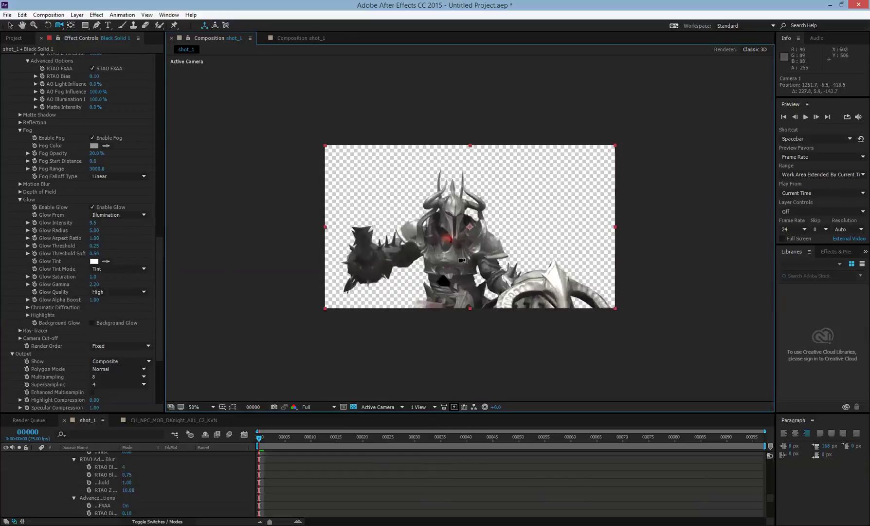
{"action": "left_click_drag", "start_coordinate": [460, 258], "coordinate": [532, 271]}
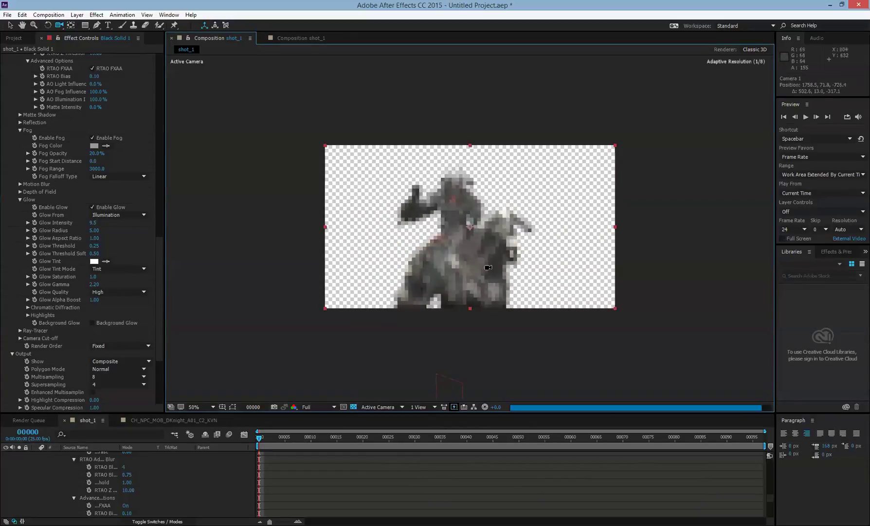
{"action": "left_click_drag", "start_coordinate": [484, 251], "coordinate": [517, 276]}
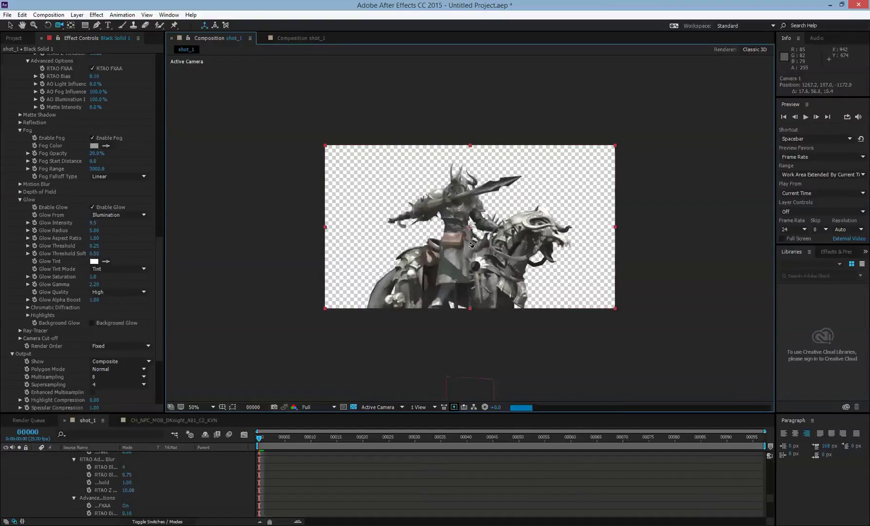
{"action": "left_click_drag", "start_coordinate": [471, 246], "coordinate": [443, 219]}
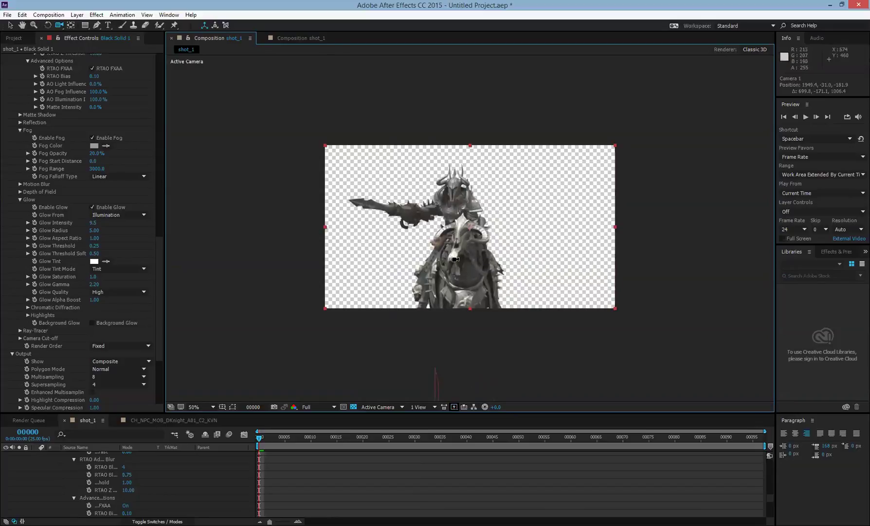
{"action": "left_click_drag", "start_coordinate": [480, 323], "coordinate": [504, 254]}
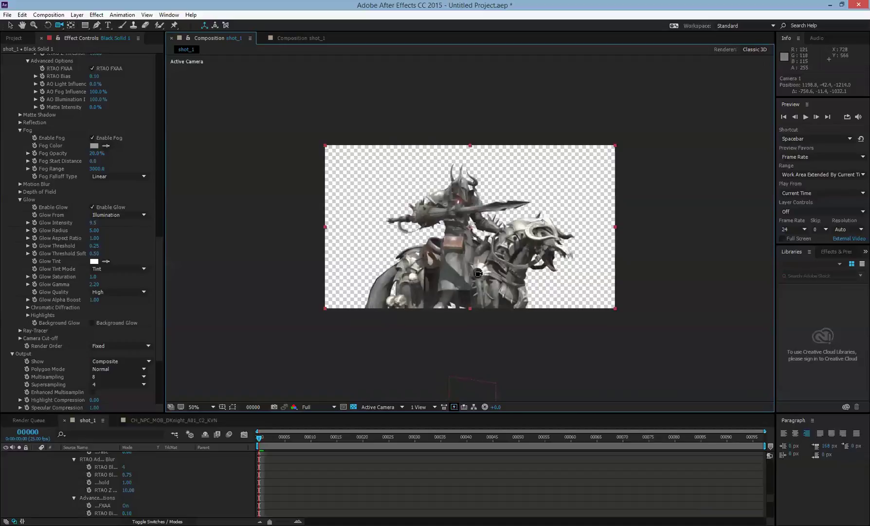
{"action": "left_click_drag", "start_coordinate": [491, 266], "coordinate": [475, 256]}
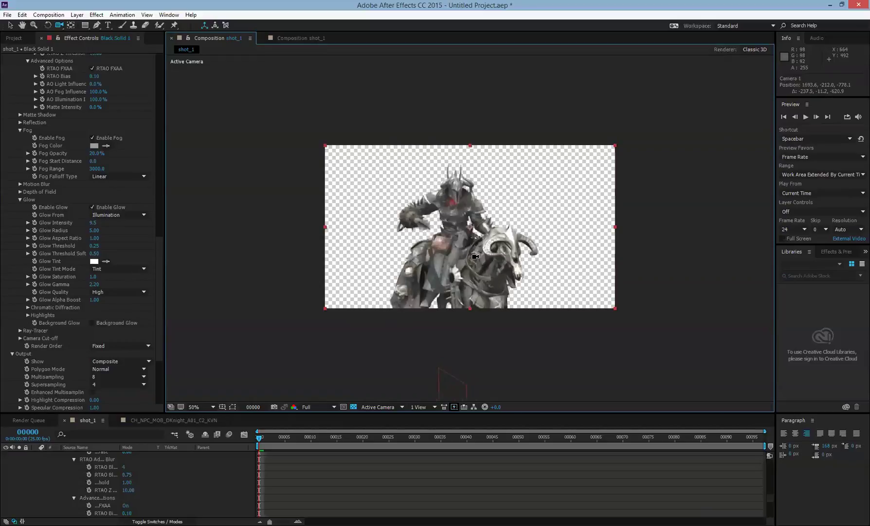
- Collapse the layer properties in the timeline and the Element effect's settings, and deselect all layers
{"action": "scroll", "coordinate": [39, 474], "scroll_direction": "up", "scroll_amount": 5}
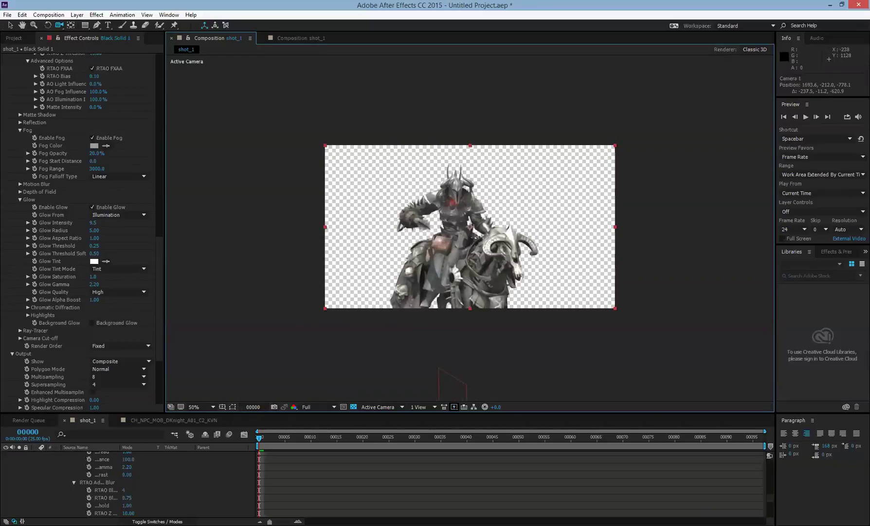
{"action": "scroll", "coordinate": [39, 475], "scroll_direction": "up", "scroll_amount": 3}
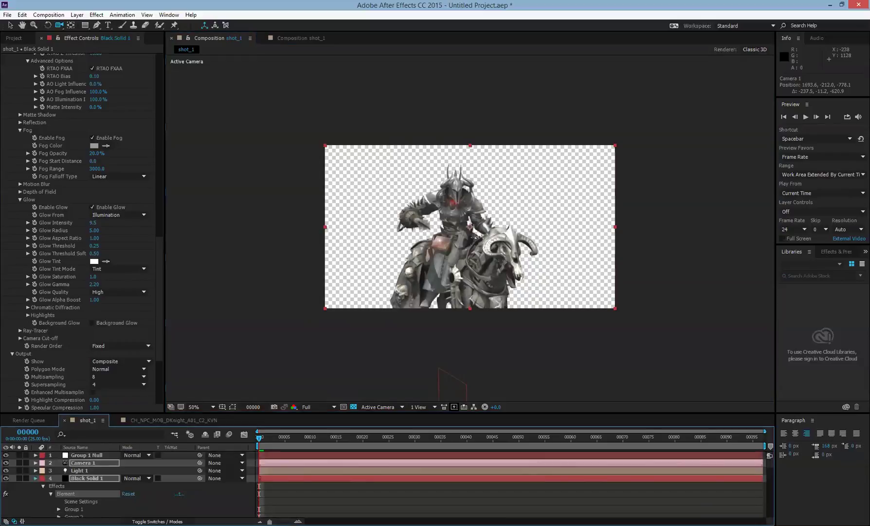
{"action": "key", "text": "e"}
{"action": "key", "text": "ctrl+shift+a"}
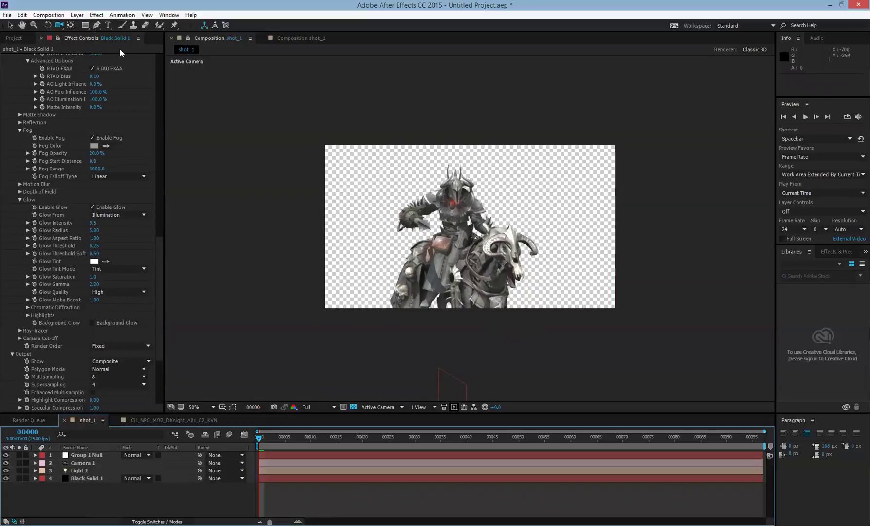
{"action": "left_click_drag", "start_coordinate": [158, 295], "coordinate": [10, 68]}
{"action": "left_click", "coordinate": [5, 58]}
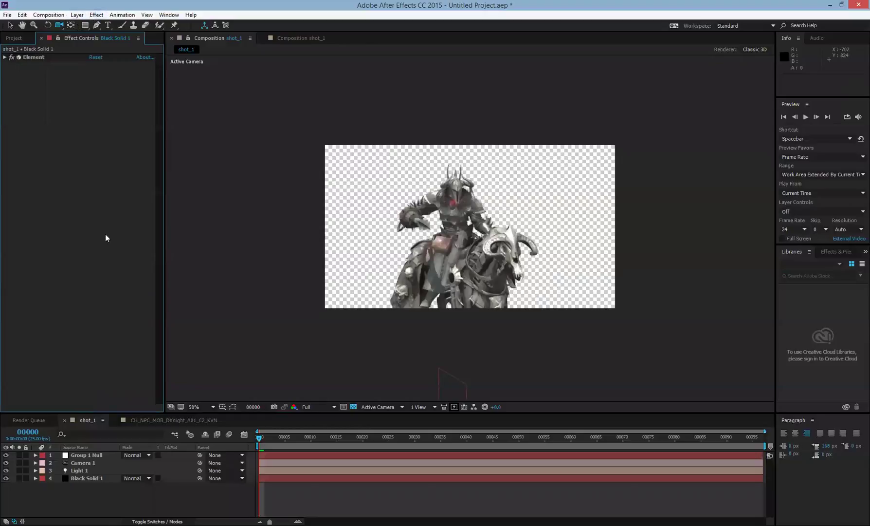
- Add a Brightness & Contrast effect to Black Solid 1 with Brightness 18 and Contrast 21
{"action": "left_click", "coordinate": [87, 478]}
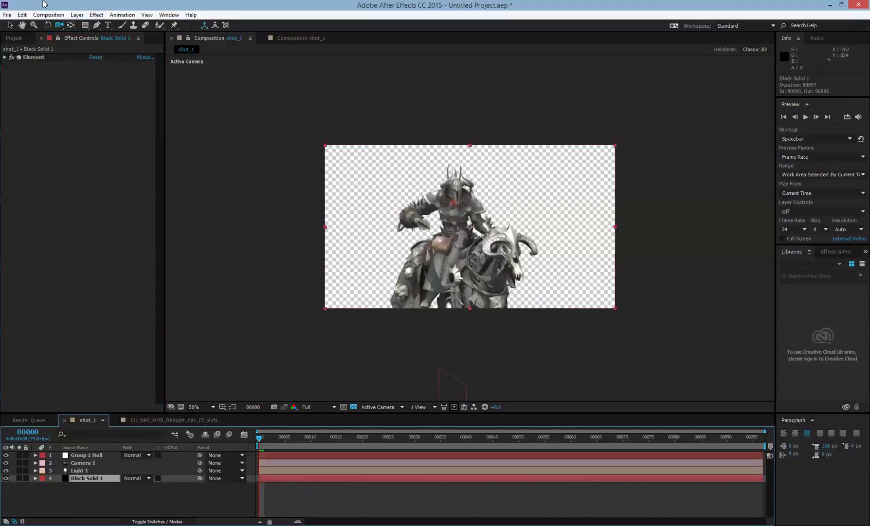
{"action": "left_click", "coordinate": [96, 15]}
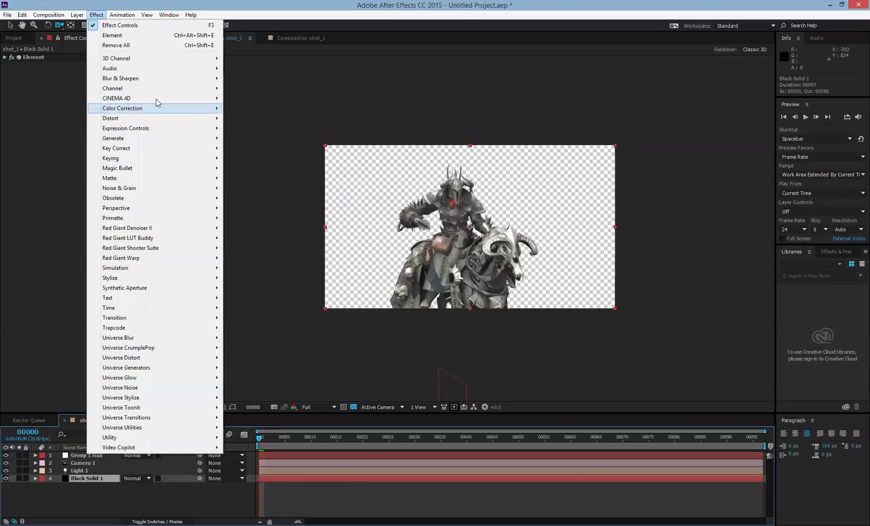
{"action": "mouse_move", "coordinate": [156, 110]}
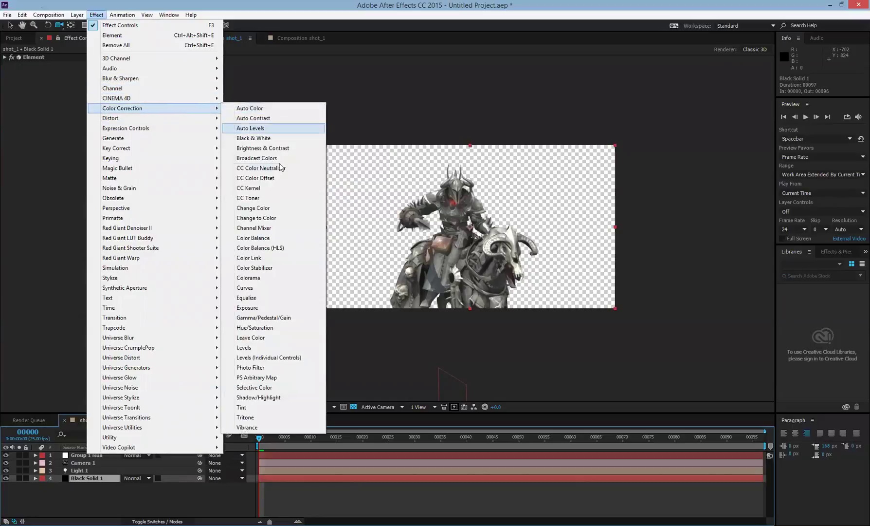
{"action": "left_click", "coordinate": [263, 148]}
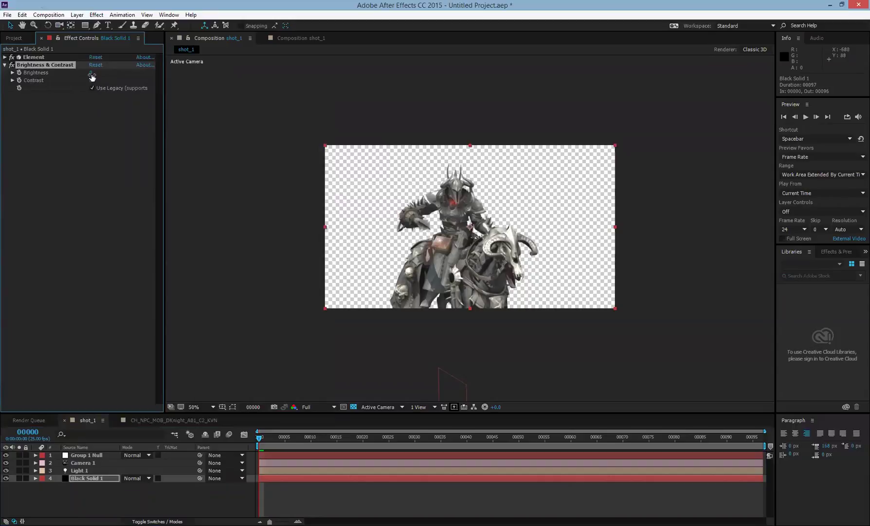
{"action": "mouse_move", "coordinate": [97, 73]}
{"action": "left_mouse_down"}
{"action": "mouse_move", "coordinate": [85, 81]}
{"action": "mouse_move", "coordinate": [105, 82]}
{"action": "left_mouse_up"}
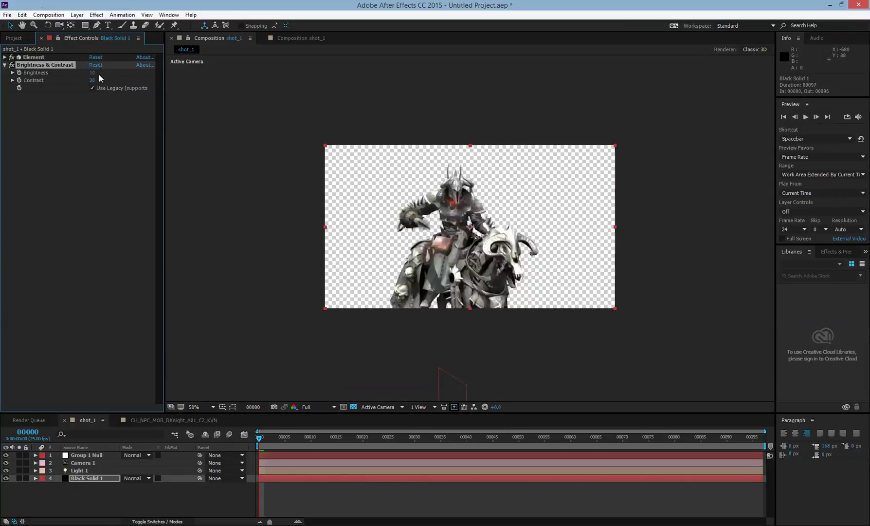
{"action": "left_click_drag", "start_coordinate": [90, 80], "coordinate": [88, 80]}
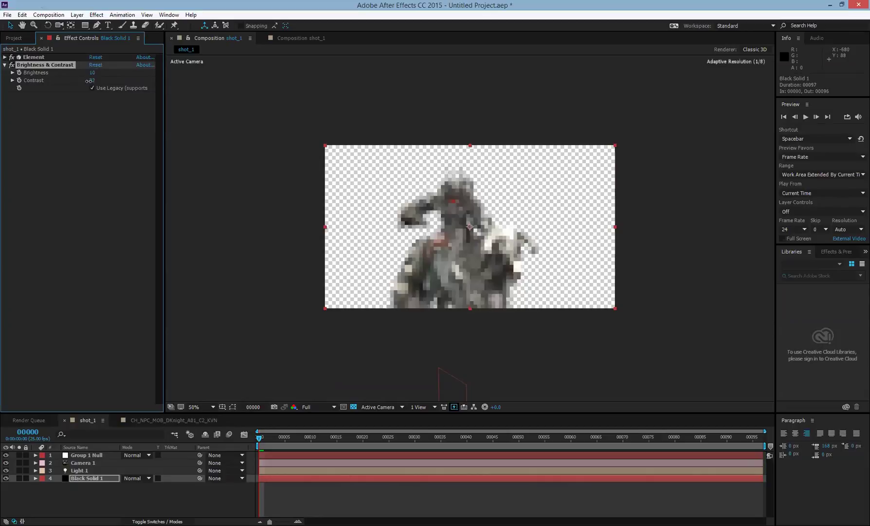
- Add a Curves effect to Black Solid 1 and shape a slight S-curve by lowering the shadows and raising the highlights
{"action": "left_click", "coordinate": [96, 15]}
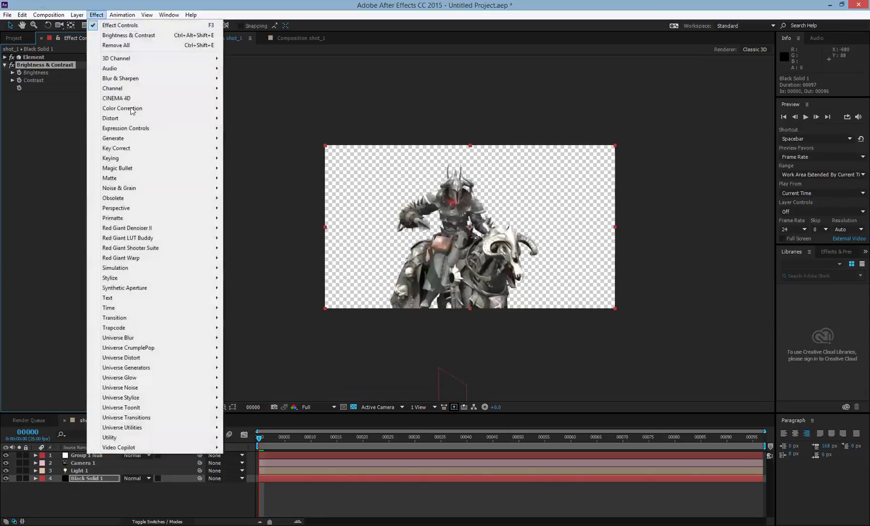
{"action": "mouse_move", "coordinate": [146, 108]}
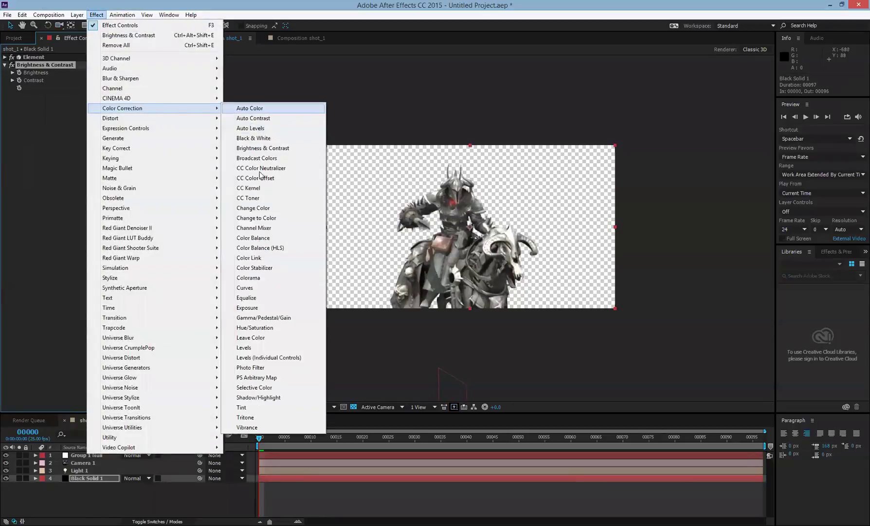
{"action": "left_click", "coordinate": [257, 287]}
{"action": "left_click_drag", "start_coordinate": [50, 221], "coordinate": [52, 219]}
{"action": "left_click_drag", "start_coordinate": [107, 159], "coordinate": [108, 152]}
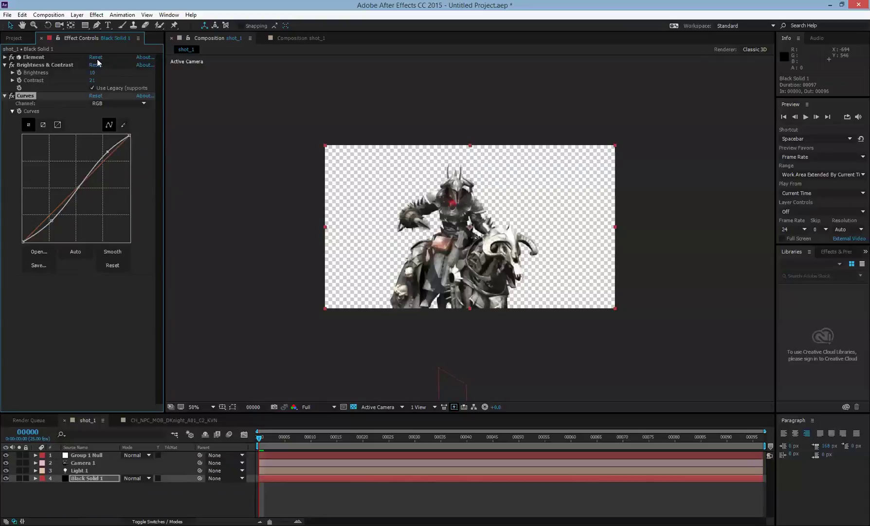
- Add an Exposure effect to Black Solid 1 with Exposure 0.53 and Gamma Correction 0.84
{"action": "left_click", "coordinate": [100, 15]}
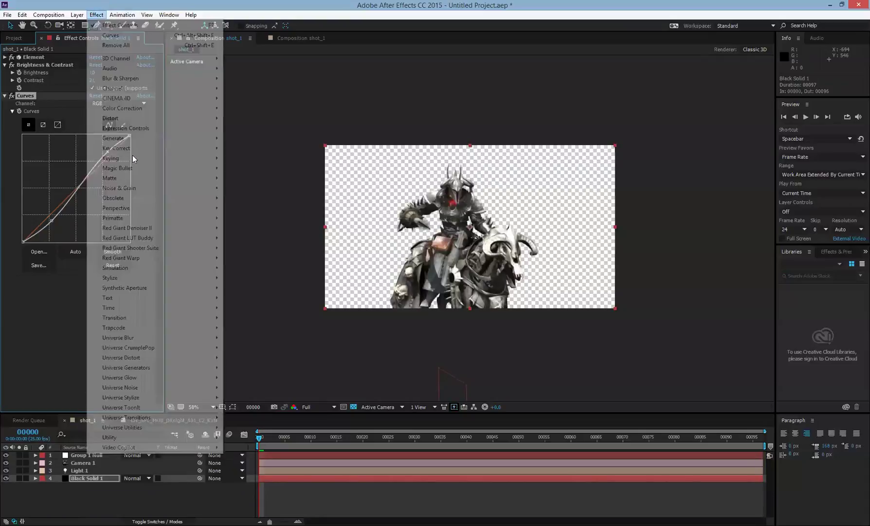
{"action": "mouse_move", "coordinate": [156, 109]}
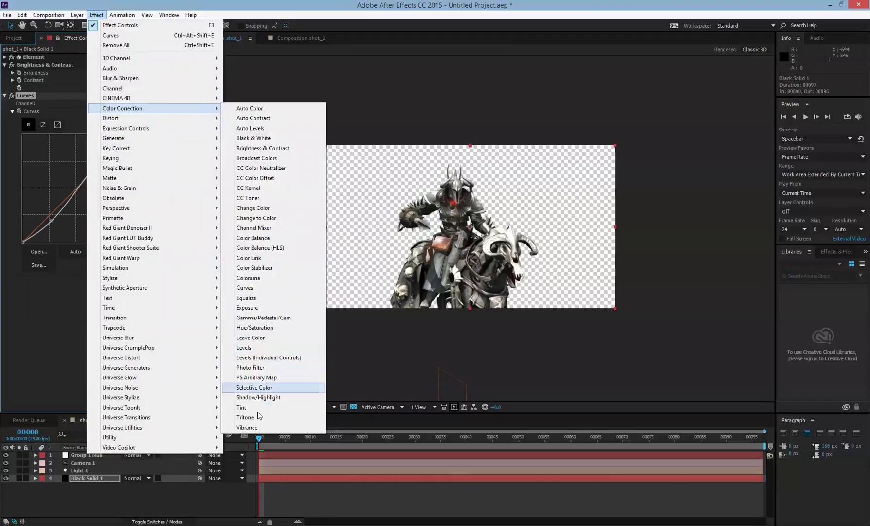
{"action": "left_click", "coordinate": [264, 307]}
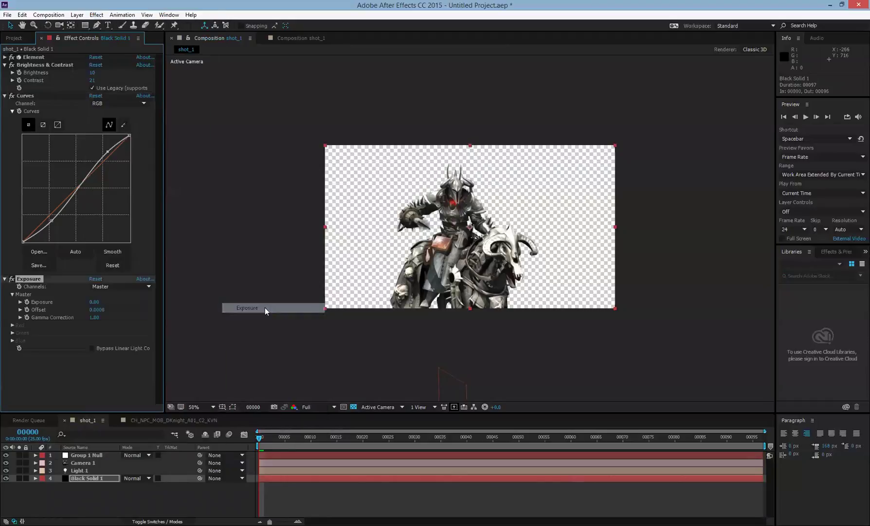
{"action": "left_click_drag", "start_coordinate": [94, 302], "coordinate": [121, 301]}
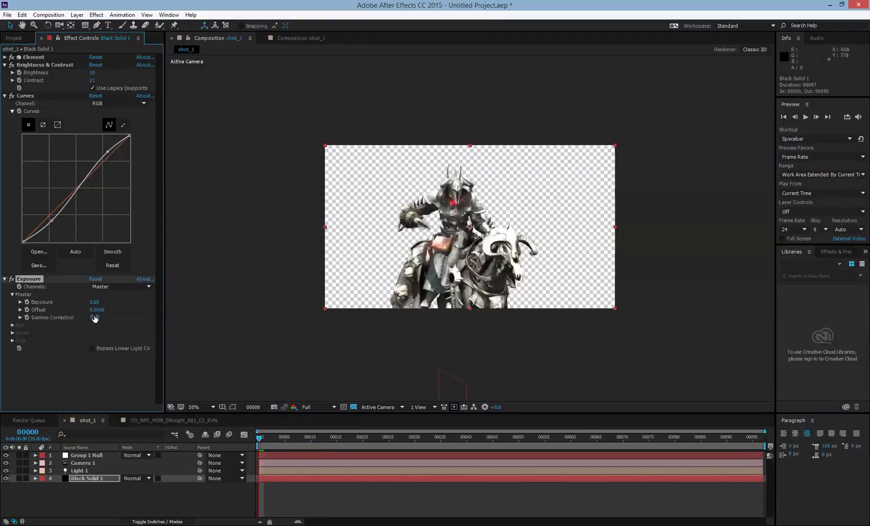
{"action": "left_click_drag", "start_coordinate": [94, 301], "coordinate": [100, 302]}
{"action": "key", "text": "slash"}
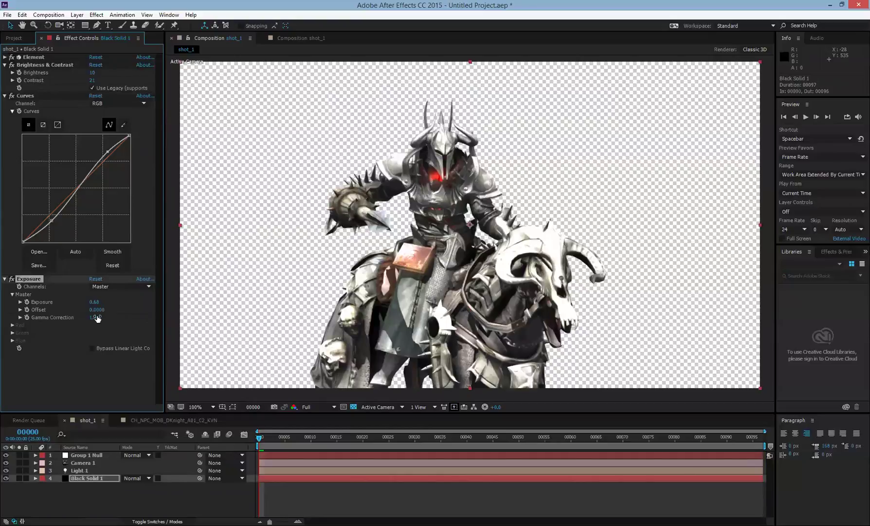
{"action": "left_click_drag", "start_coordinate": [94, 316], "coordinate": [85, 233]}
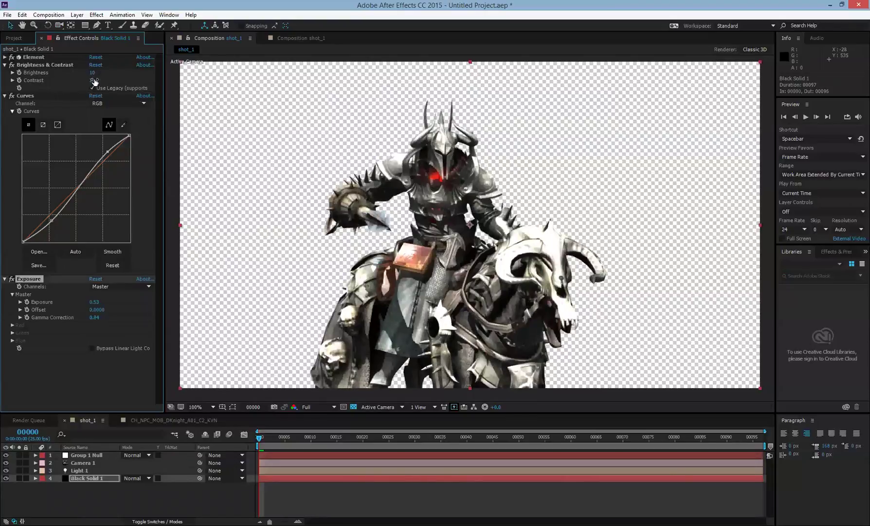
- Fine-tune the contrast in Black Solid 1's Brightness & Contrast effect, and collapse the settings of the color-correction effects
{"action": "left_click_drag", "start_coordinate": [94, 80], "coordinate": [89, 79]}
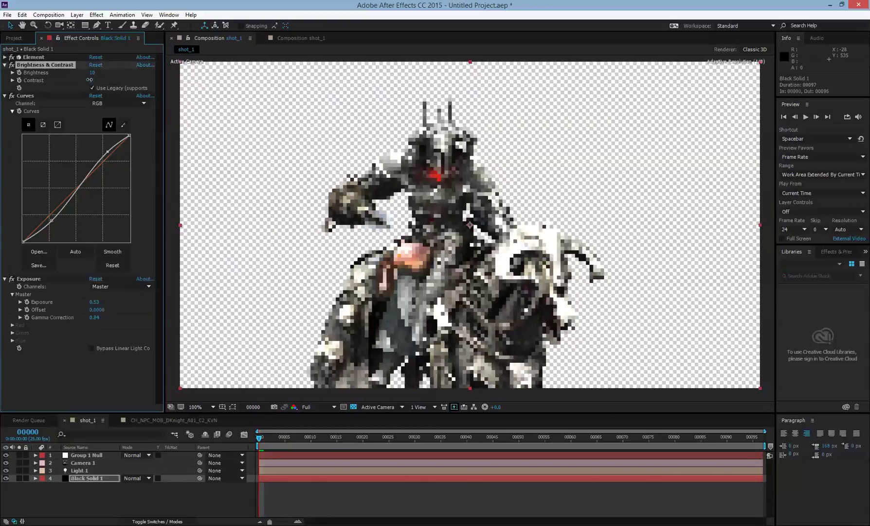
{"action": "left_click", "coordinate": [4, 66]}
{"action": "left_click", "coordinate": [5, 72]}
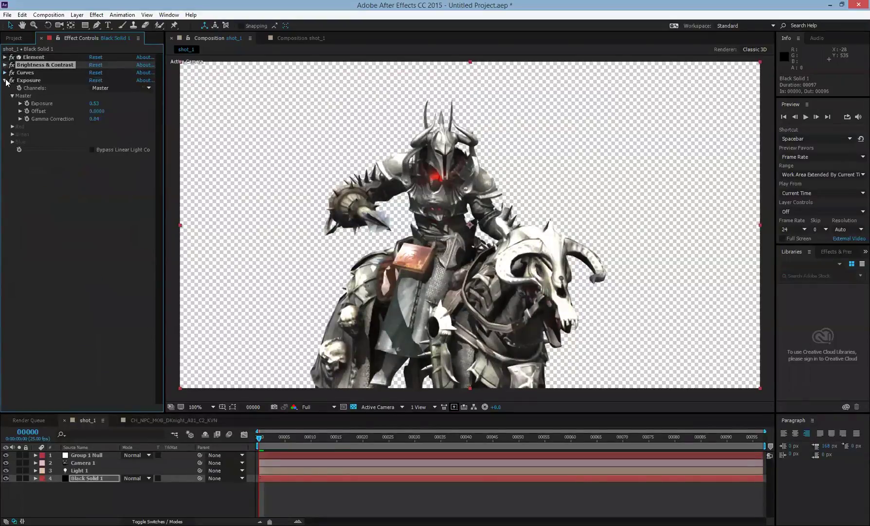
{"action": "left_click", "coordinate": [5, 80]}
{"action": "left_click", "coordinate": [27, 148]}
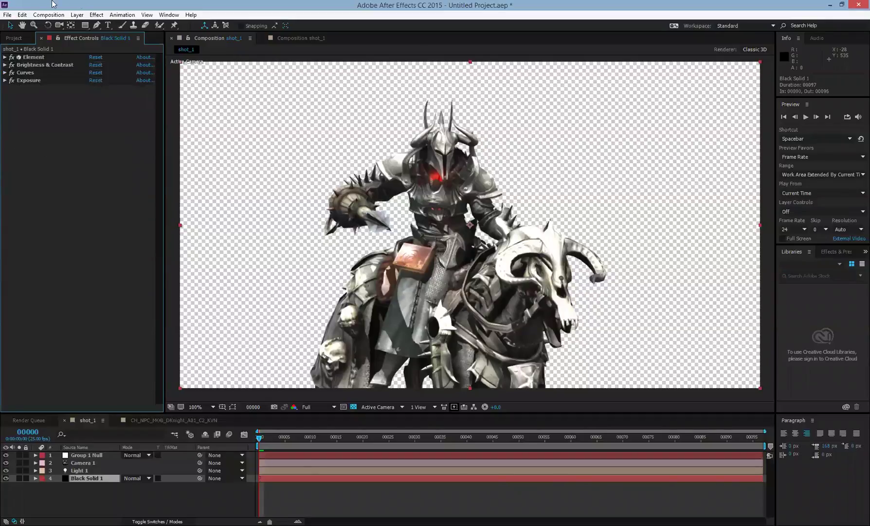
- Create a new adjustment layer and move it to the top of the shot_1 layer stack
{"action": "left_click", "coordinate": [76, 15]}
{"action": "mouse_move", "coordinate": [126, 27]}
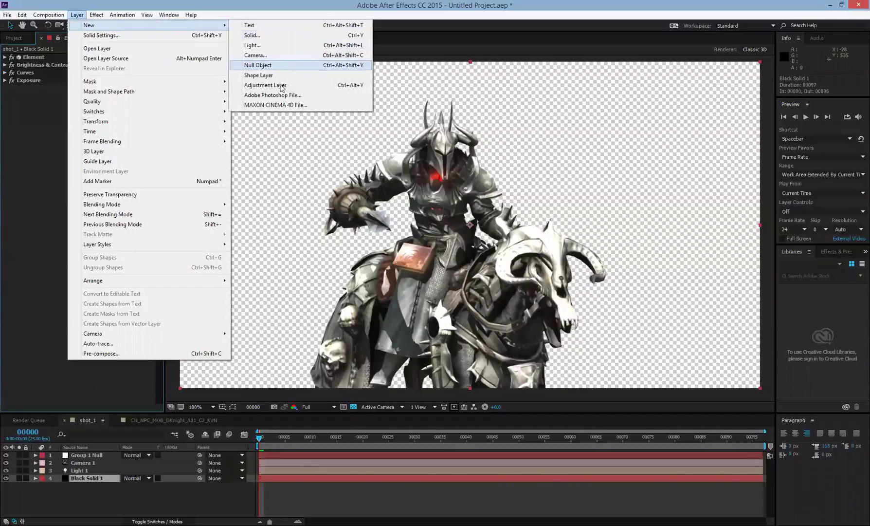
{"action": "left_click", "coordinate": [277, 84]}
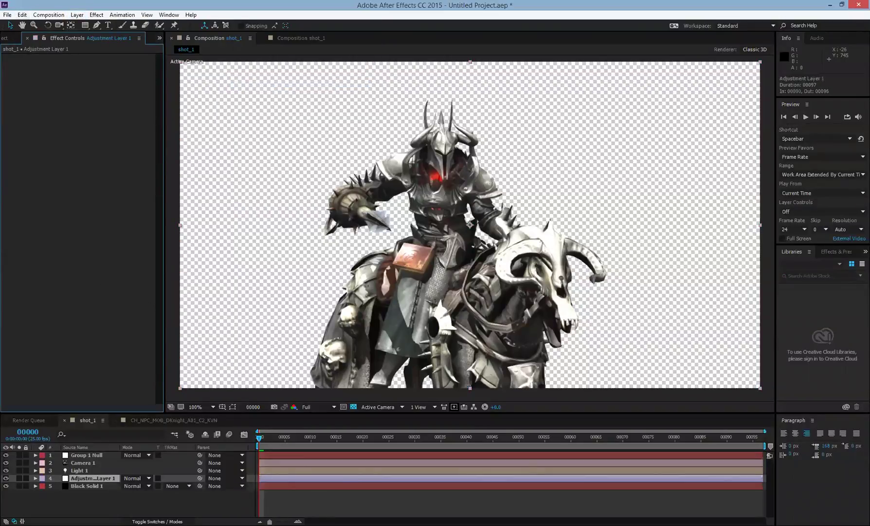
{"action": "left_click_drag", "start_coordinate": [94, 477], "coordinate": [101, 455]}
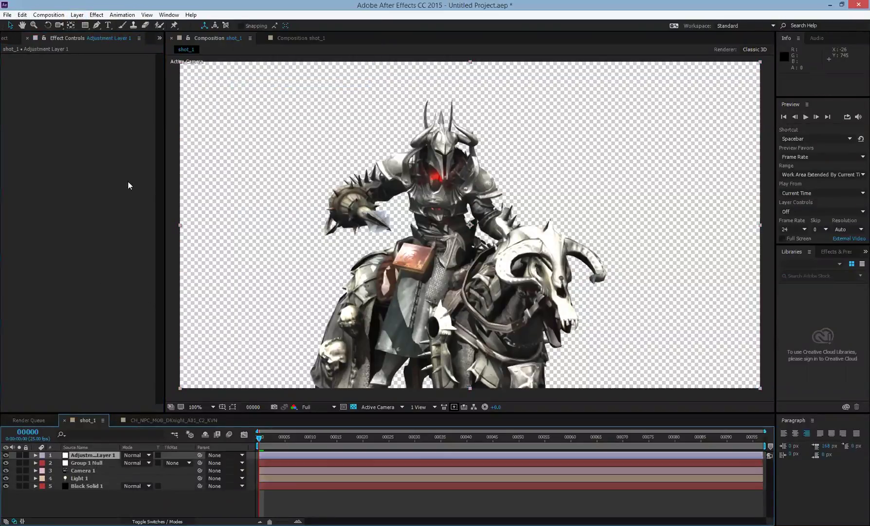
- Apply the Magic Bullet Looks effect to Adjustment Layer 1 and check the knight in its look editor
{"action": "left_click", "coordinate": [97, 15]}
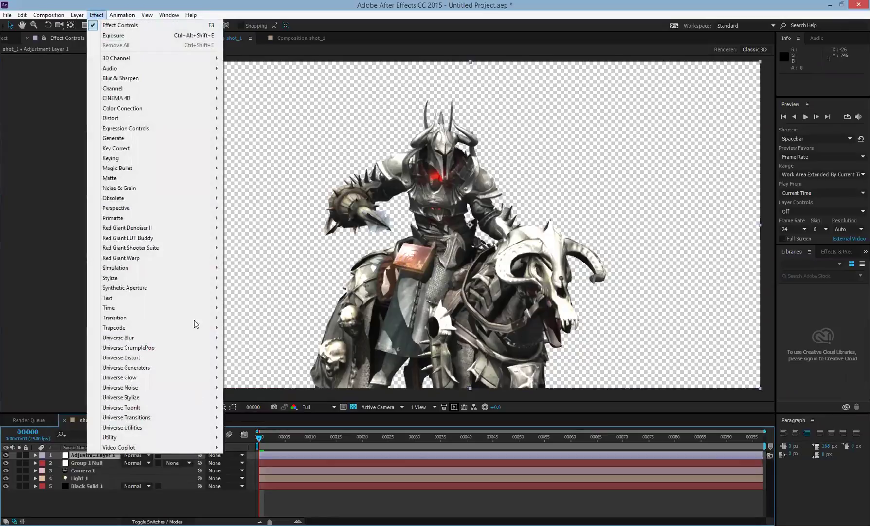
{"action": "mouse_move", "coordinate": [188, 167]}
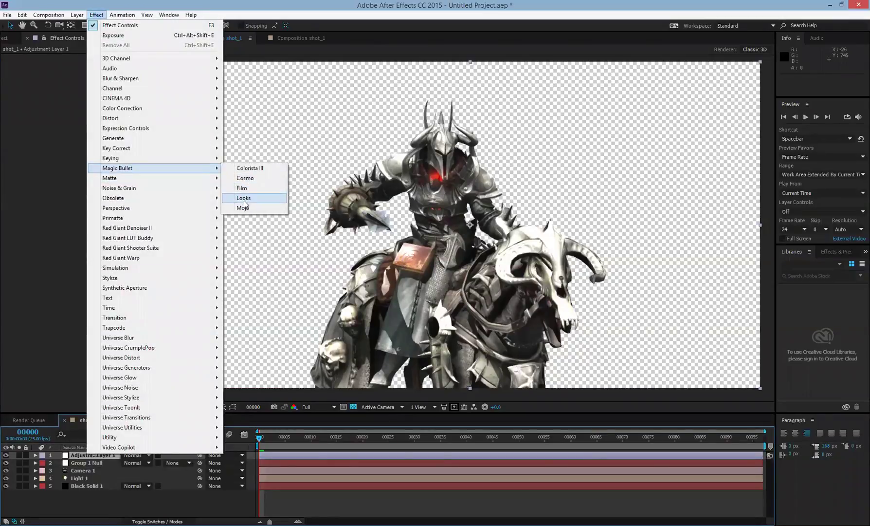
{"action": "left_click", "coordinate": [253, 199]}
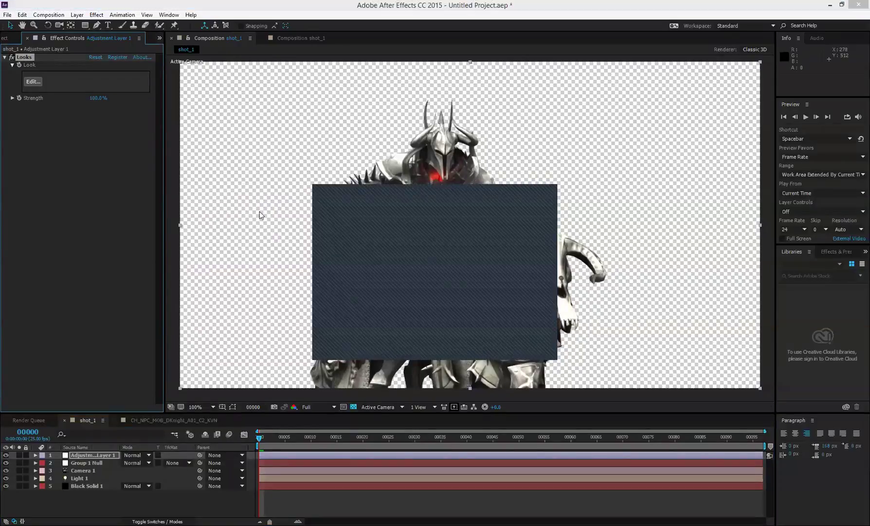
{"action": "left_click", "coordinate": [32, 82]}
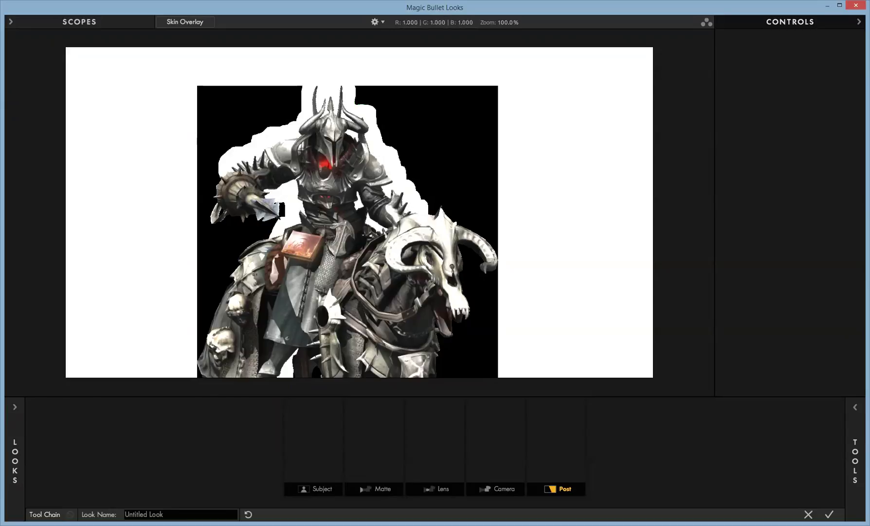
{"action": "left_click", "coordinate": [855, 460]}
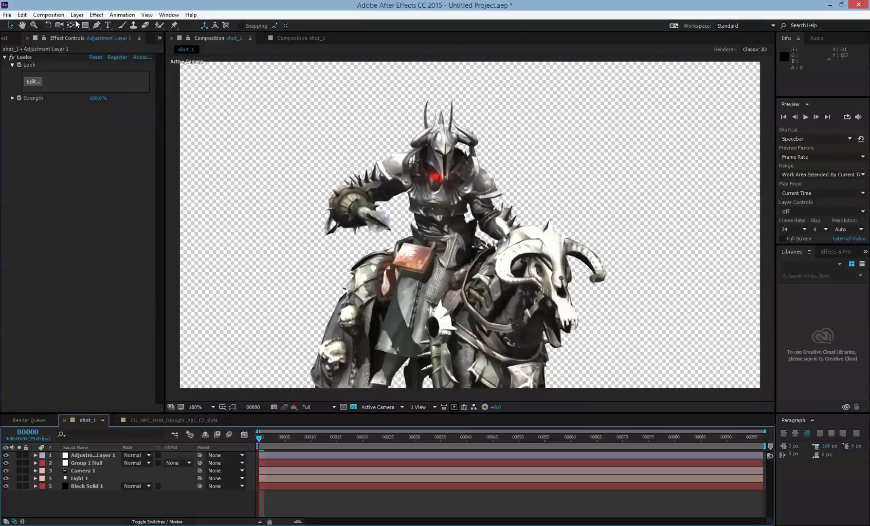
- Create a black solid at composition size and place it beneath all other layers as a background
{"action": "left_click", "coordinate": [77, 14]}
{"action": "mouse_move", "coordinate": [105, 27]}
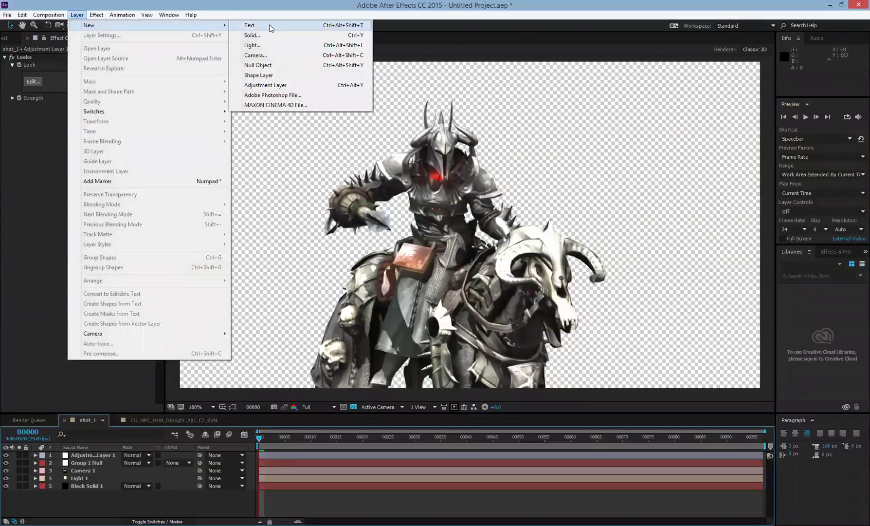
{"action": "left_click", "coordinate": [266, 36]}
{"action": "left_click", "coordinate": [462, 346]}
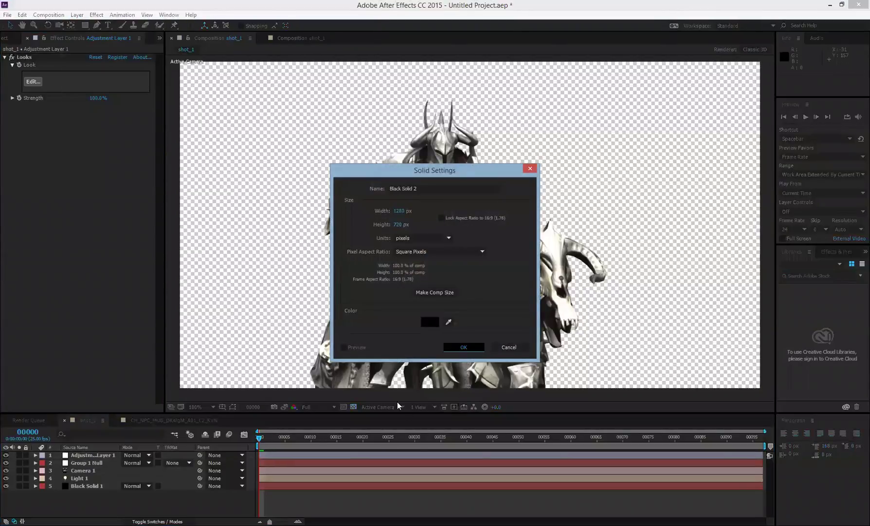
{"action": "left_click_drag", "start_coordinate": [106, 456], "coordinate": [107, 497]}
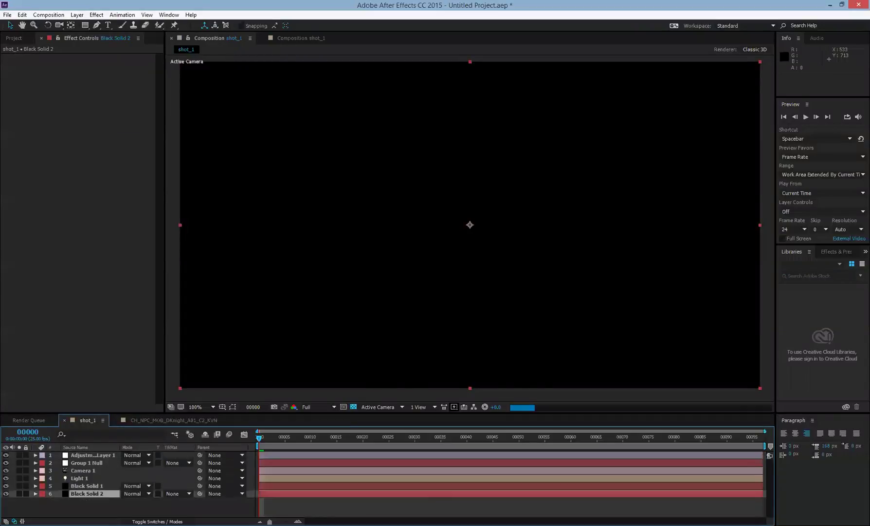
- Reopen the look editor for Adjustment Layer 1's Looks effect and show the library of preset looks
{"action": "left_click", "coordinate": [81, 455]}
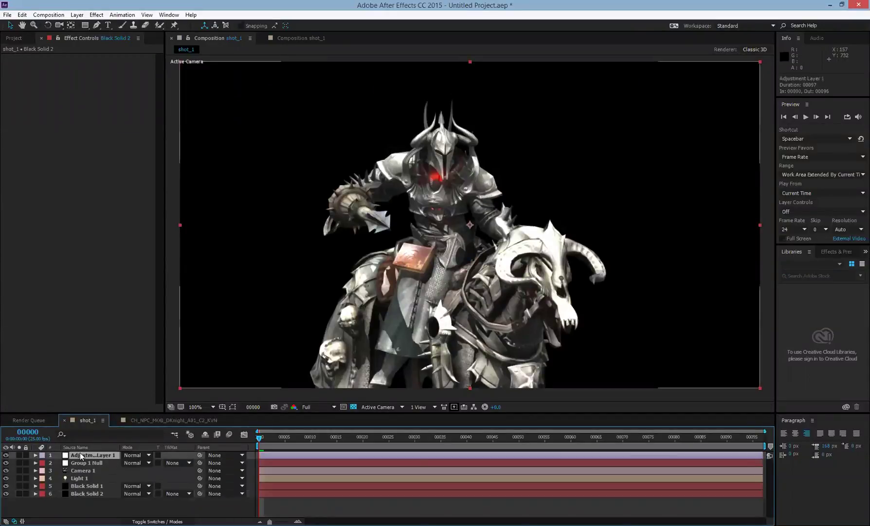
{"action": "left_click", "coordinate": [31, 82]}
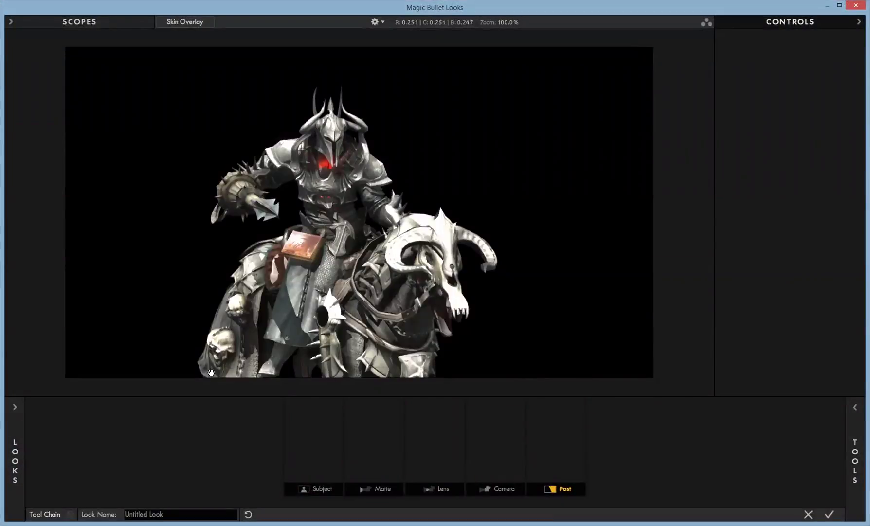
{"action": "left_click", "coordinate": [14, 448]}
{"action": "mouse_move", "coordinate": [16, 463]}
- Preview Blockbuster and Blockbuster Cool looks on the knight, including Body Shop, Muscle Car, Wormhole, Polaris, Classic Blockbuster and Classic Neo
{"action": "left_click", "coordinate": [91, 185]}
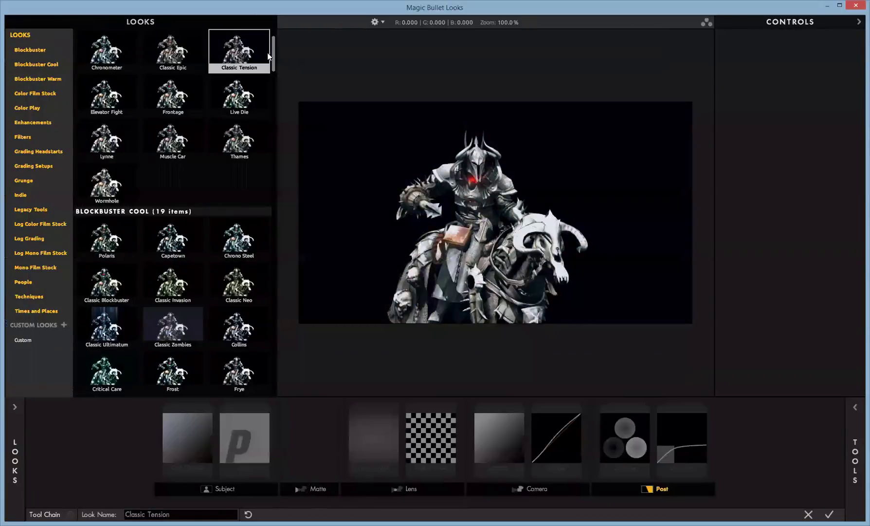
{"action": "left_click_drag", "start_coordinate": [274, 52], "coordinate": [274, 35]}
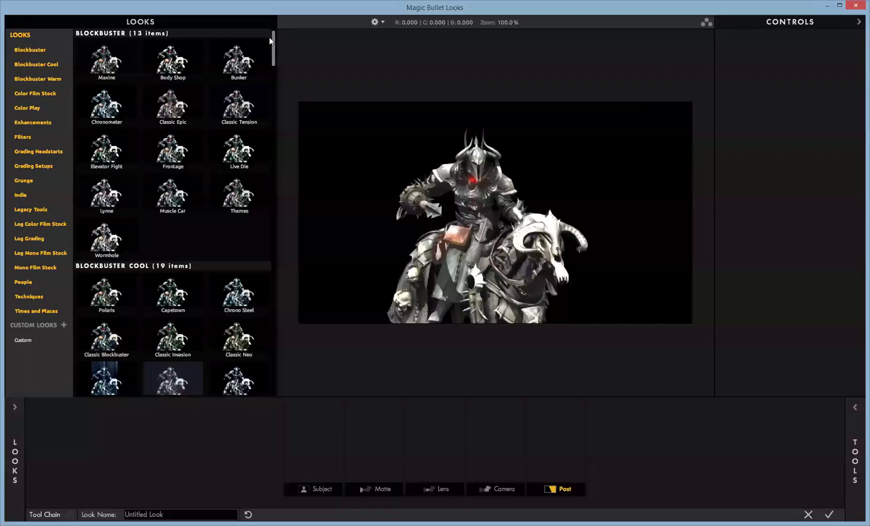
{"action": "left_click", "coordinate": [180, 68]}
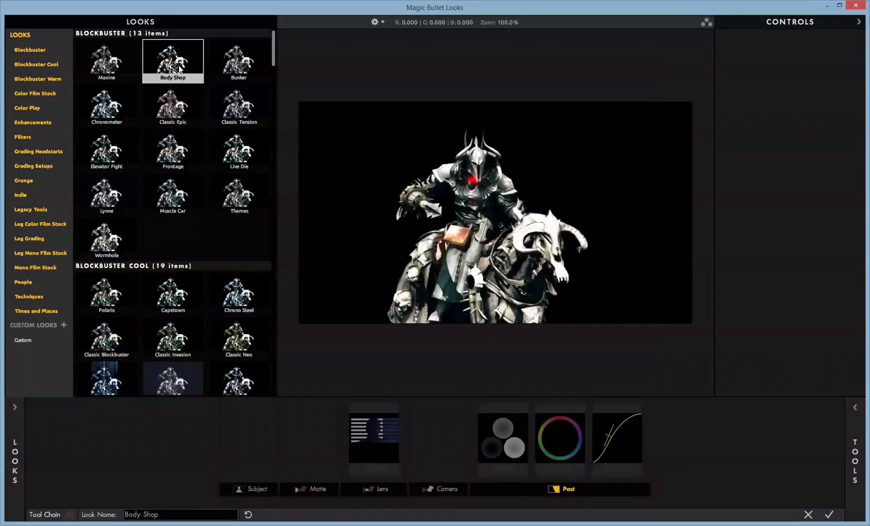
{"action": "left_click", "coordinate": [171, 155]}
{"action": "left_click", "coordinate": [171, 200]}
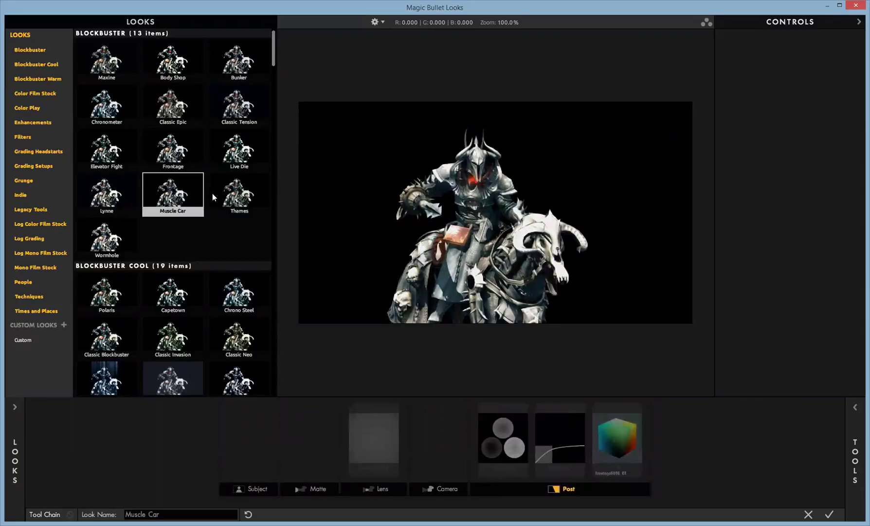
{"action": "left_click", "coordinate": [226, 193]}
{"action": "left_click", "coordinate": [94, 246]}
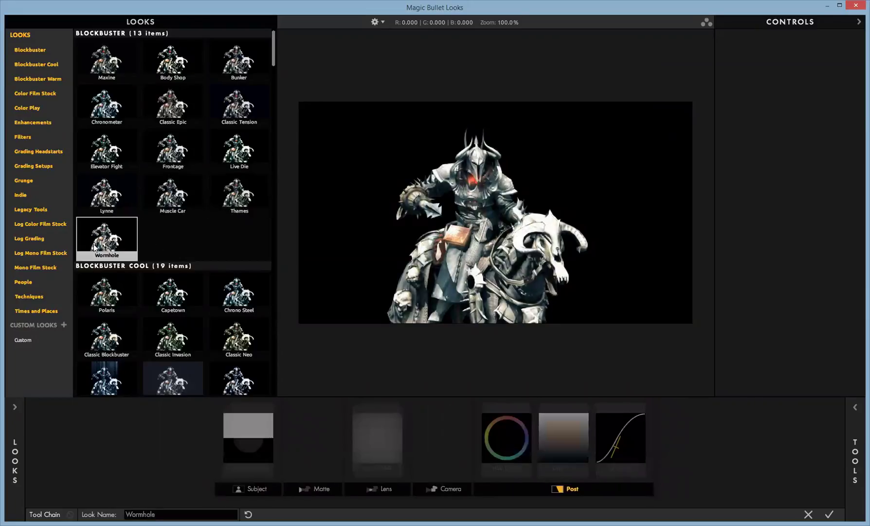
{"action": "left_click", "coordinate": [102, 299]}
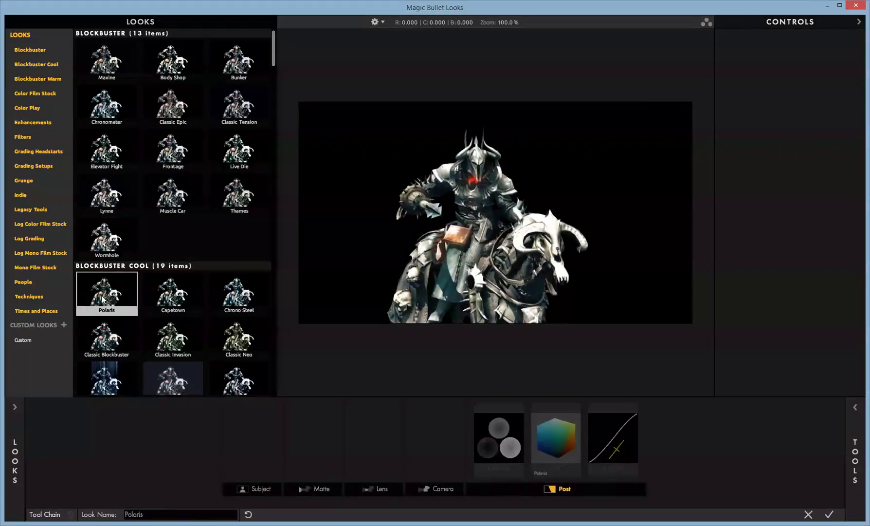
{"action": "left_click", "coordinate": [98, 347]}
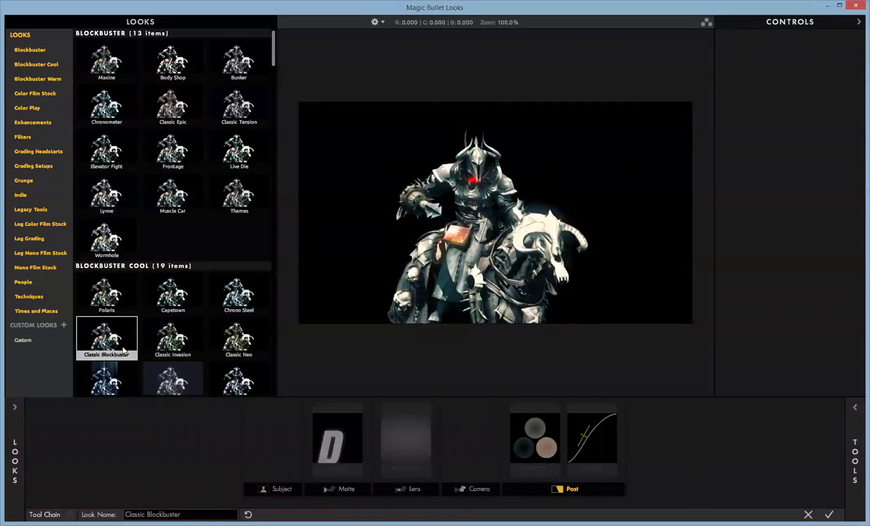
{"action": "left_click", "coordinate": [180, 342]}
{"action": "left_click", "coordinate": [223, 342]}
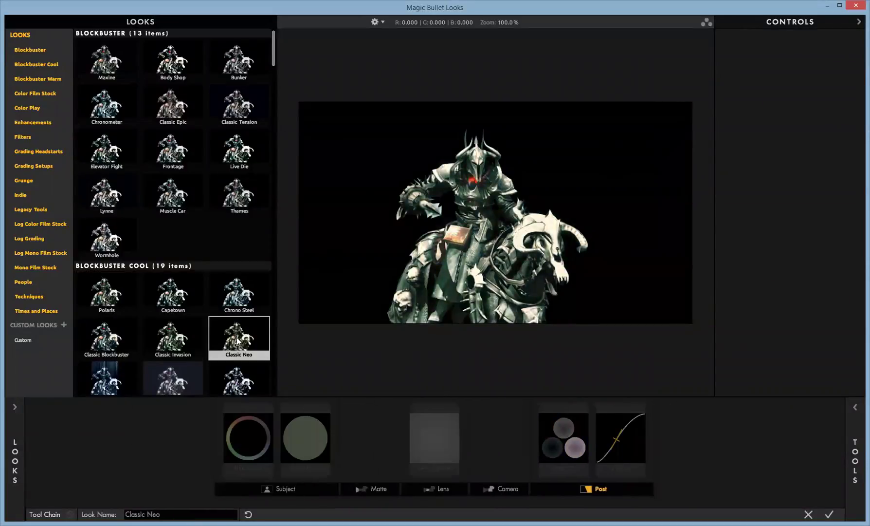
- Preview more cool and warm Blockbuster looks on the knight, including Frye and Humungus
{"action": "scroll", "coordinate": [235, 337], "scroll_direction": "down", "scroll_amount": 1}
{"action": "scroll", "coordinate": [234, 337], "scroll_direction": "down", "scroll_amount": 10}
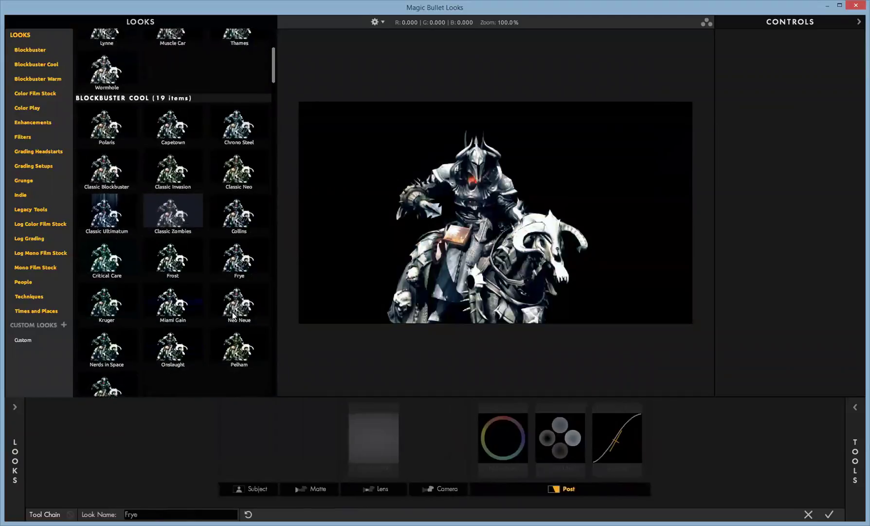
{"action": "scroll", "coordinate": [231, 281], "scroll_direction": "down", "scroll_amount": 6}
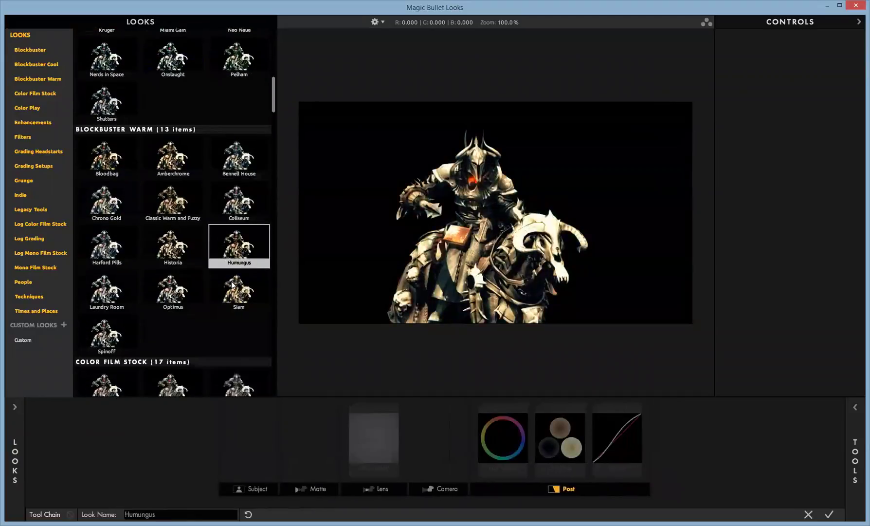
{"action": "scroll", "coordinate": [274, 141], "scroll_direction": "down", "scroll_amount": 10}
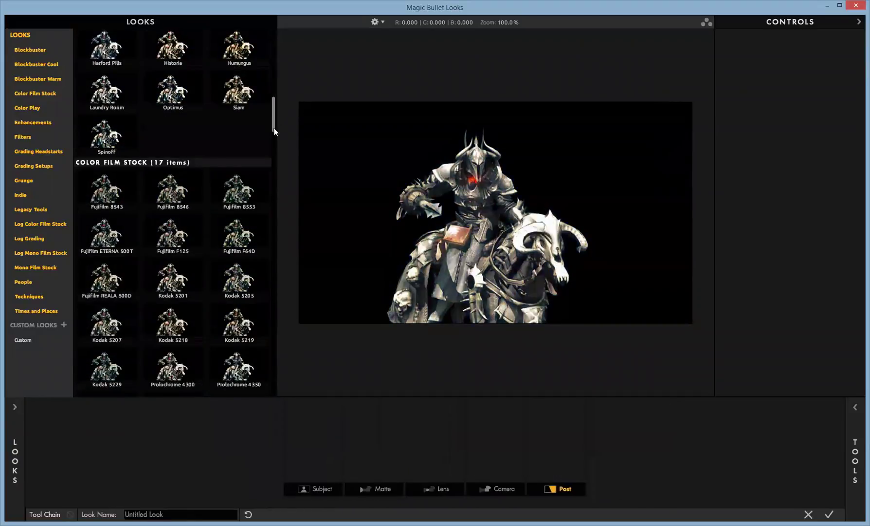
- Preview Color Film Stock looks on the knight, including Fujifilm 8553, Fujifilm F125 and Kodak 5218
{"action": "left_click", "coordinate": [242, 96]}
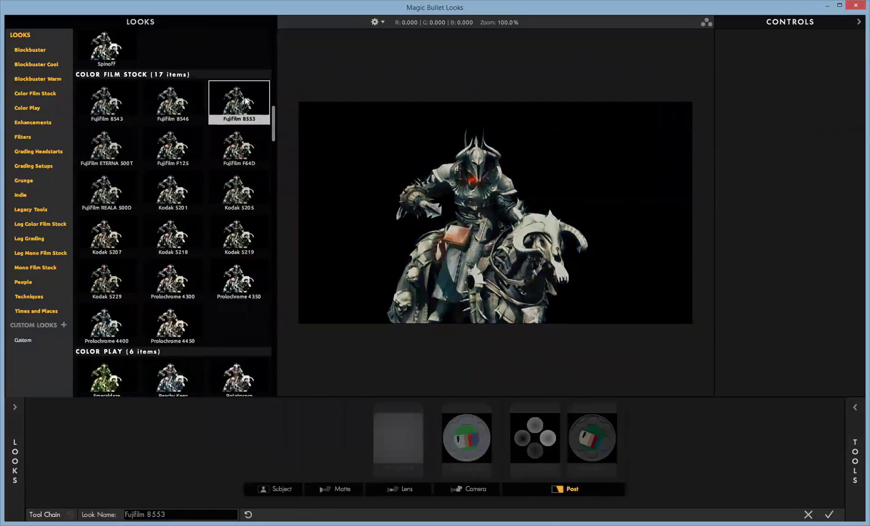
{"action": "left_click", "coordinate": [176, 110]}
{"action": "left_click", "coordinate": [168, 150]}
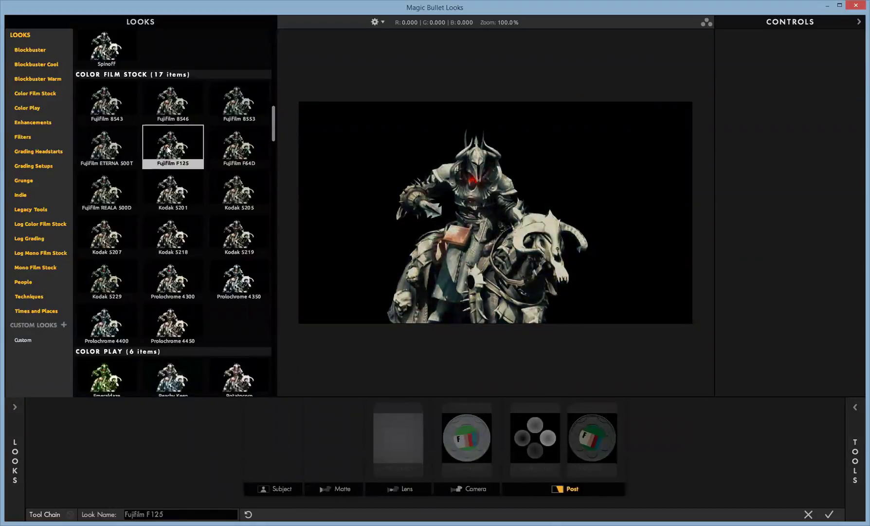
{"action": "left_click", "coordinate": [157, 204]}
{"action": "left_click", "coordinate": [174, 250]}
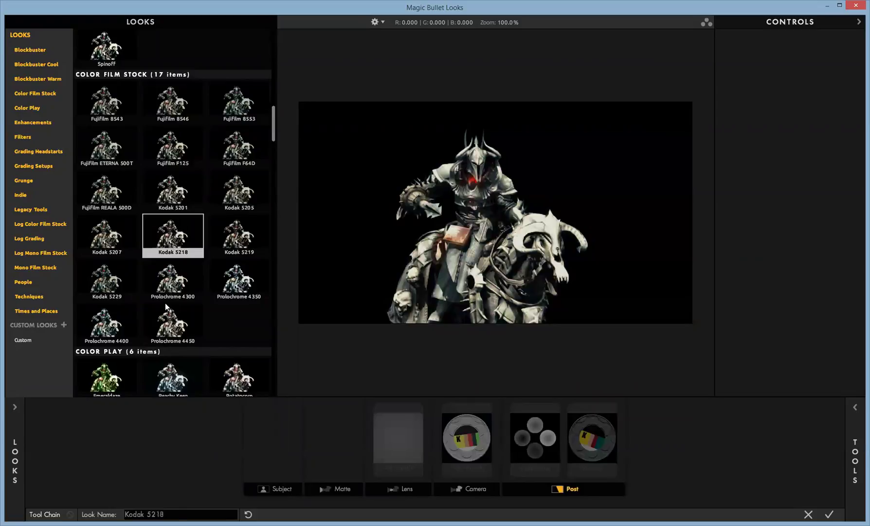
{"action": "left_click", "coordinate": [170, 313]}
- Preview Color Play and Enhancements looks on the knight, including Verdant, Peachy Keen, Vibrance Thing, OMG and We the People
{"action": "left_click_drag", "start_coordinate": [274, 134], "coordinate": [270, 169]}
{"action": "left_click", "coordinate": [170, 162]}
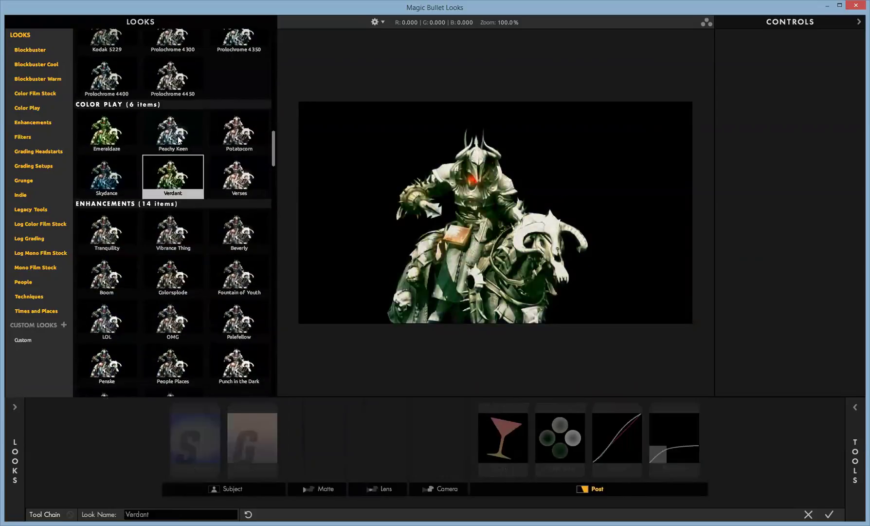
{"action": "left_click", "coordinate": [179, 141]}
{"action": "left_click", "coordinate": [176, 241]}
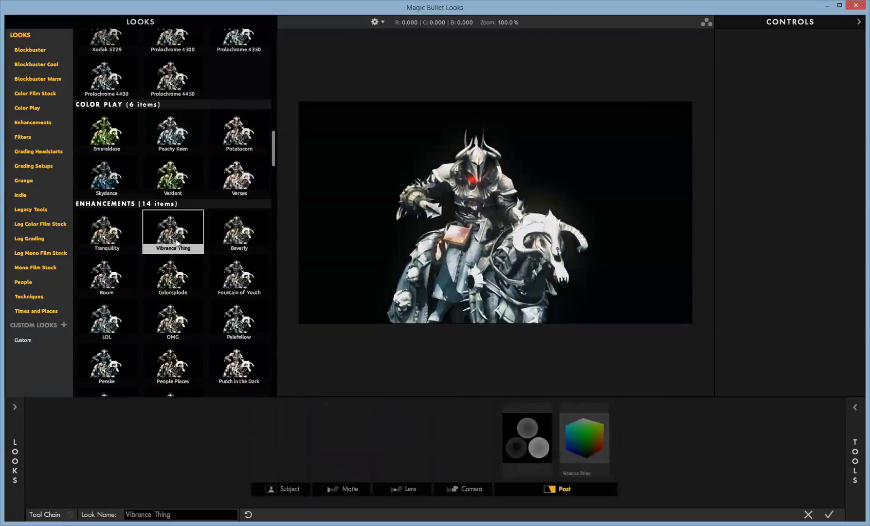
{"action": "left_click", "coordinate": [167, 316]}
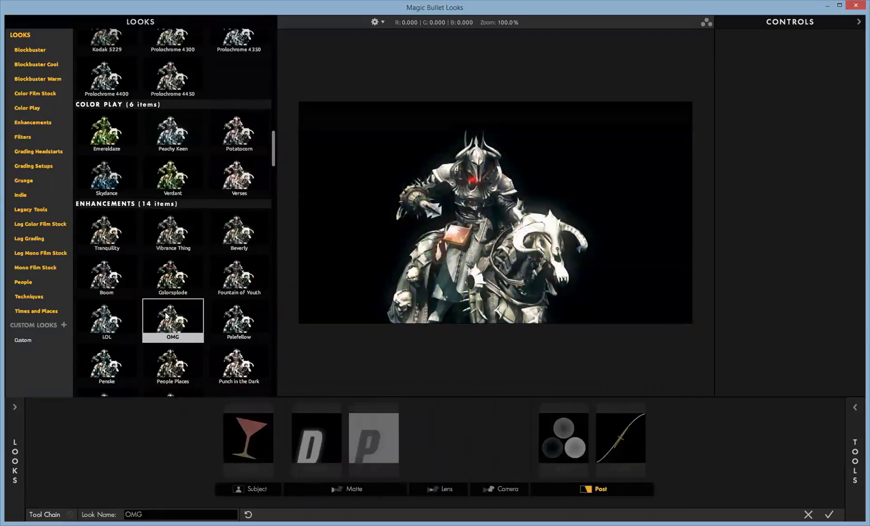
{"action": "scroll", "coordinate": [180, 357], "scroll_direction": "down", "scroll_amount": 1}
{"action": "left_click", "coordinate": [175, 315]}
{"action": "left_click", "coordinate": [174, 358]}
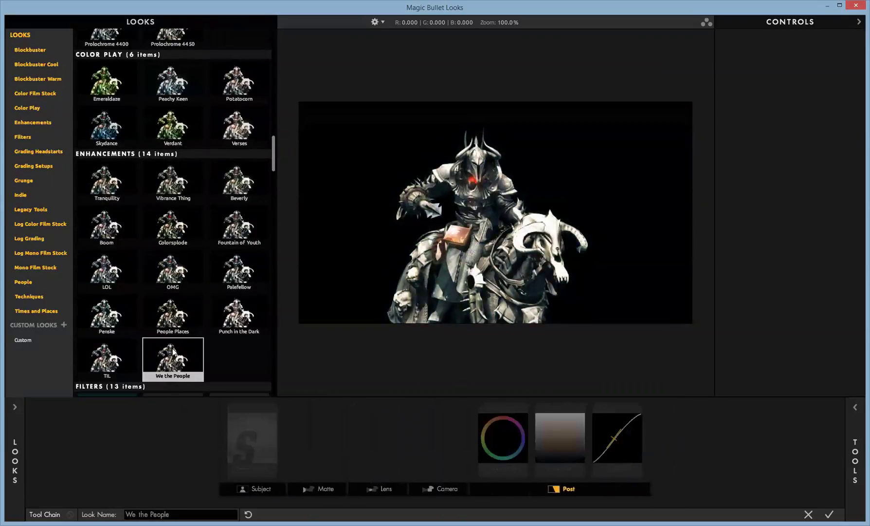
{"action": "left_click", "coordinate": [176, 316]}
- Preview looks from the Filters category on the knight, including Cat Eye Relight and Silvertone
{"action": "scroll", "coordinate": [176, 315], "scroll_direction": "down", "scroll_amount": 1}
{"action": "left_click", "coordinate": [176, 315]}
{"action": "scroll", "coordinate": [175, 315], "scroll_direction": "down", "scroll_amount": 2}
{"action": "left_click", "coordinate": [175, 316]}
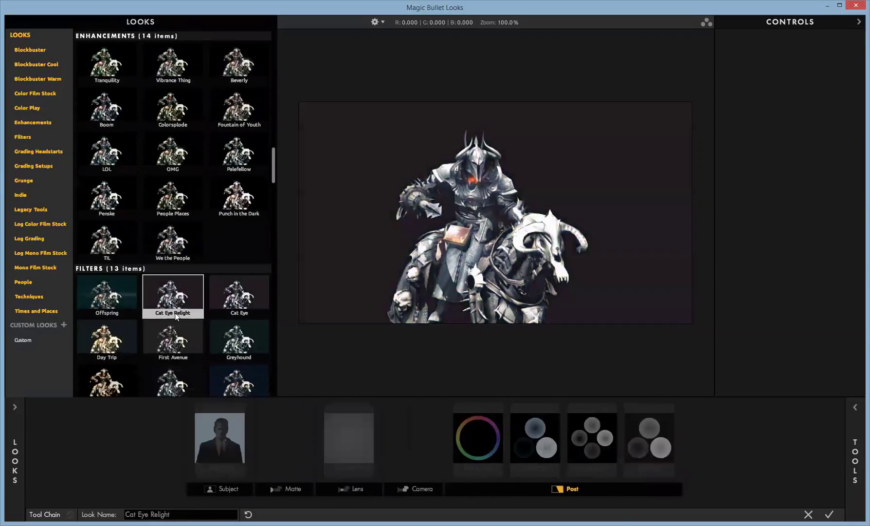
{"action": "scroll", "coordinate": [175, 315], "scroll_direction": "down", "scroll_amount": 1}
{"action": "left_click", "coordinate": [175, 315]}
{"action": "scroll", "coordinate": [175, 315], "scroll_direction": "down", "scroll_amount": 1}
{"action": "left_click", "coordinate": [174, 318]}
{"action": "scroll", "coordinate": [173, 321], "scroll_direction": "down", "scroll_amount": 1}
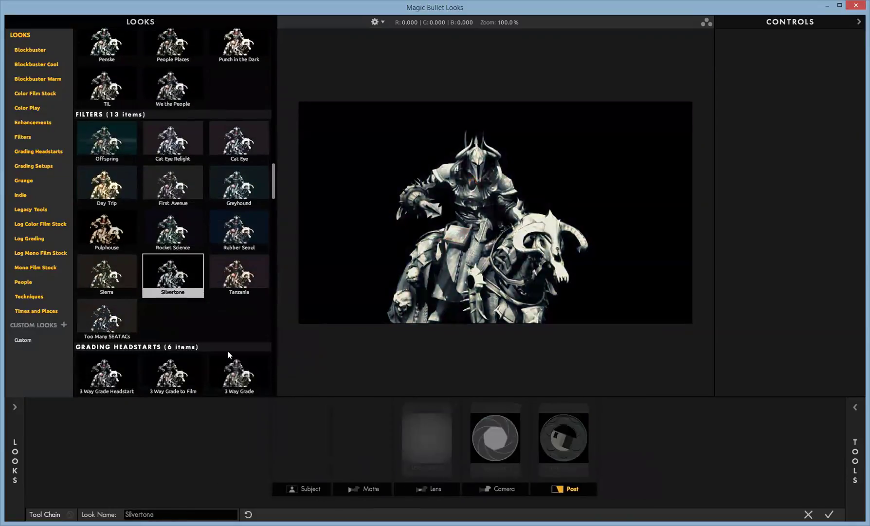
{"action": "scroll", "coordinate": [200, 296], "scroll_direction": "down", "scroll_amount": 3}
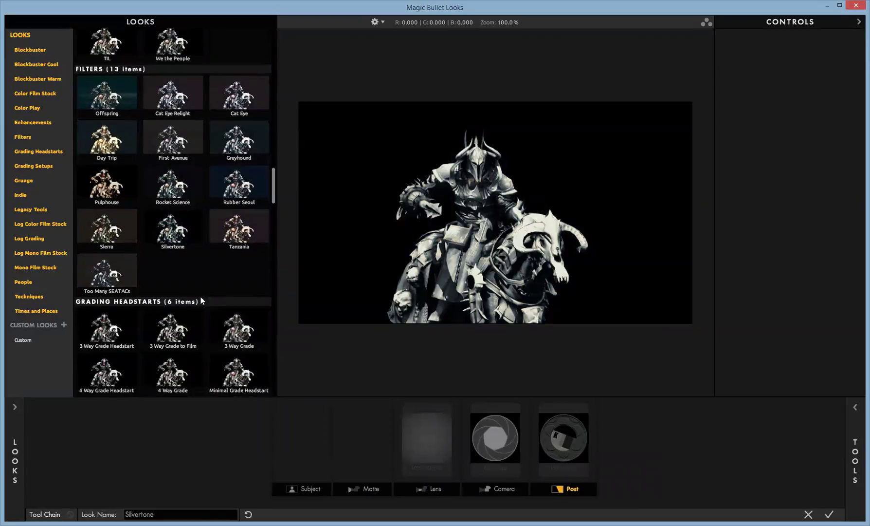
- Preview the Minimal Grade Headstart and Colorista Grading looks on the knight
{"action": "left_click", "coordinate": [241, 248]}
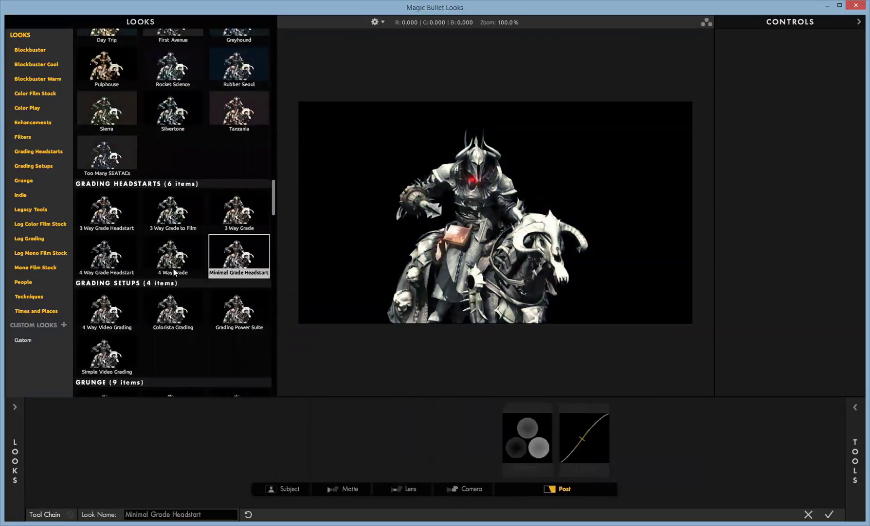
{"action": "left_click", "coordinate": [172, 312]}
{"action": "scroll", "coordinate": [174, 311], "scroll_direction": "down", "scroll_amount": 3}
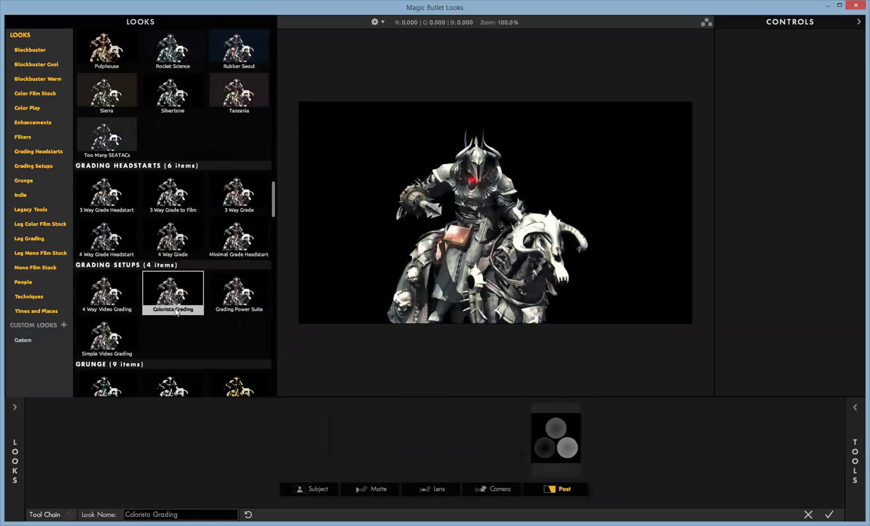
- Preview Grunge and Indie looks on the knight, including Pistachio, Solo Island, Emlo and Vest and Oatmeal
{"action": "scroll", "coordinate": [245, 285], "scroll_direction": "down", "scroll_amount": 1}
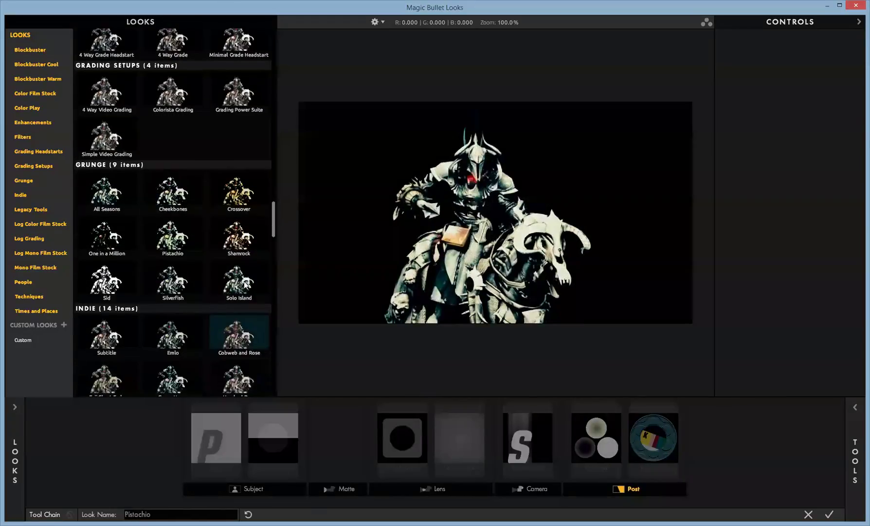
{"action": "left_click", "coordinate": [246, 284]}
{"action": "left_click", "coordinate": [167, 336]}
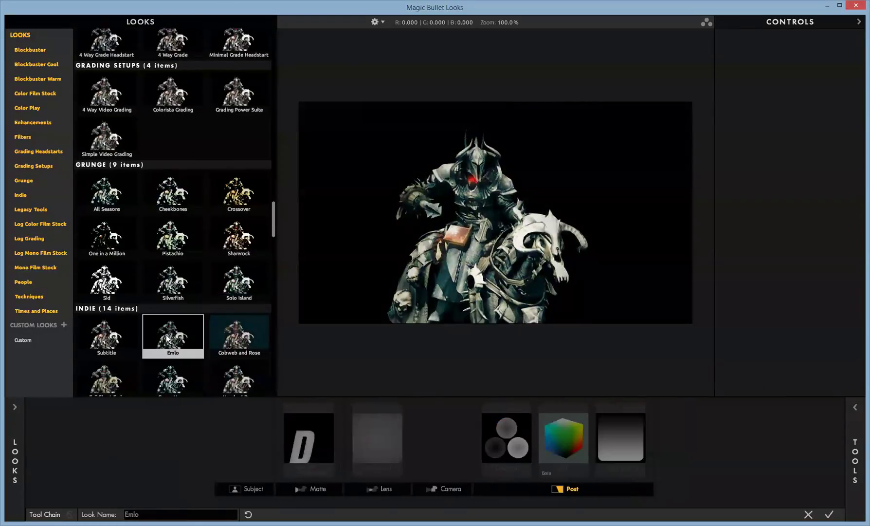
{"action": "scroll", "coordinate": [166, 335], "scroll_direction": "down", "scroll_amount": 2}
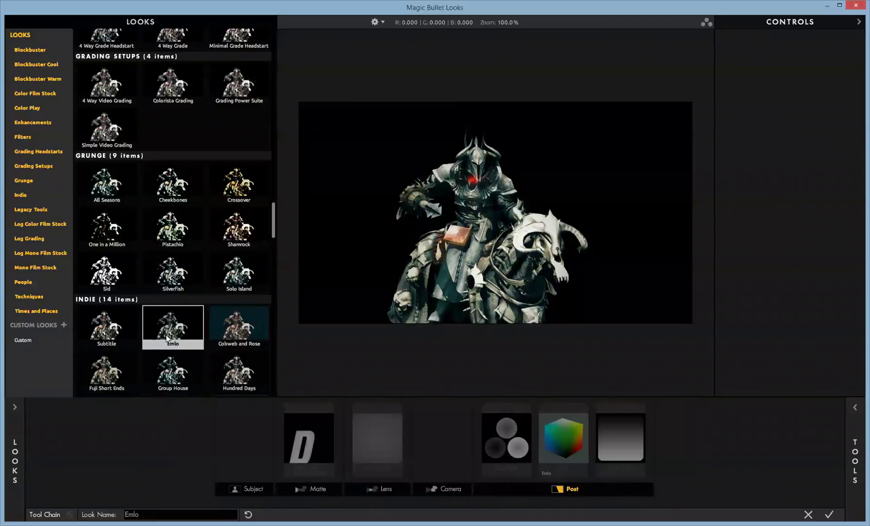
{"action": "scroll", "coordinate": [167, 338], "scroll_direction": "down", "scroll_amount": 1}
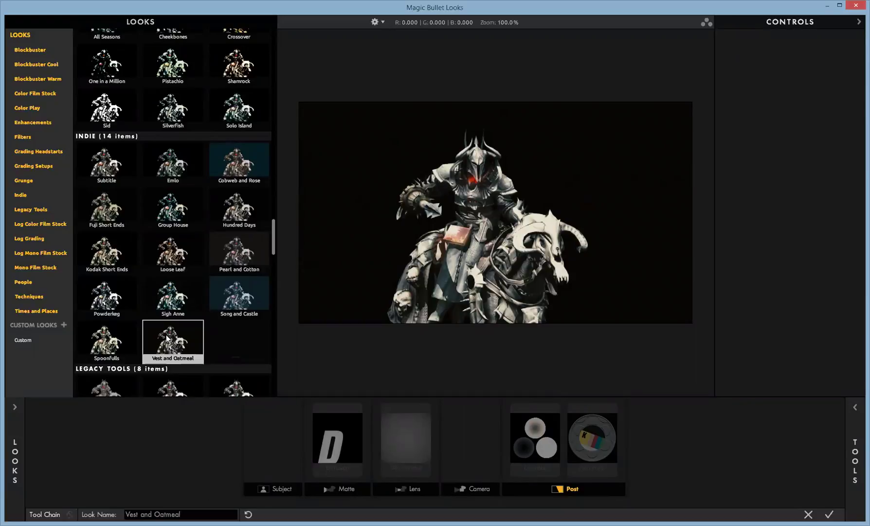
- Preview Legacy Tools looks on the knight, including Deflare Tool and Sky Filter Tool
{"action": "scroll", "coordinate": [165, 329], "scroll_direction": "up", "scroll_amount": 1}
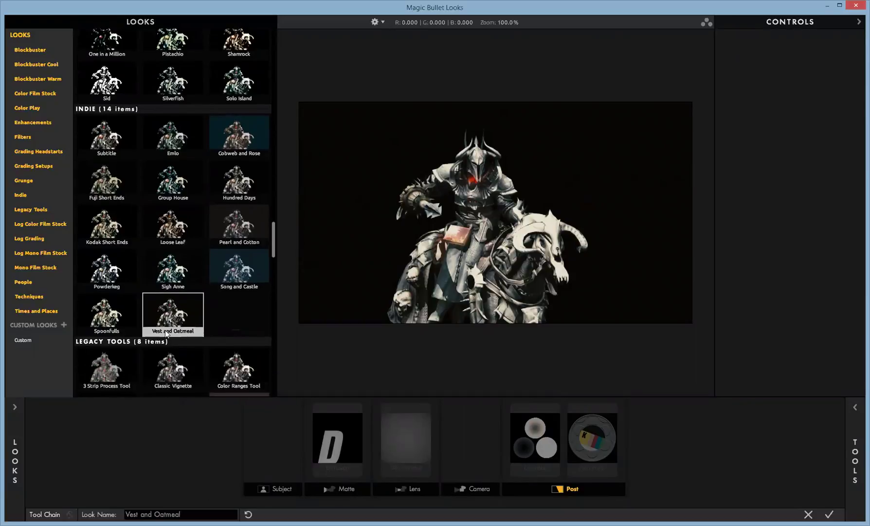
{"action": "scroll", "coordinate": [164, 329], "scroll_direction": "down", "scroll_amount": 3}
{"action": "left_click", "coordinate": [164, 329]}
{"action": "scroll", "coordinate": [203, 363], "scroll_direction": "down", "scroll_amount": 2}
{"action": "left_click", "coordinate": [185, 321]}
{"action": "scroll", "coordinate": [180, 321], "scroll_direction": "down", "scroll_amount": 1}
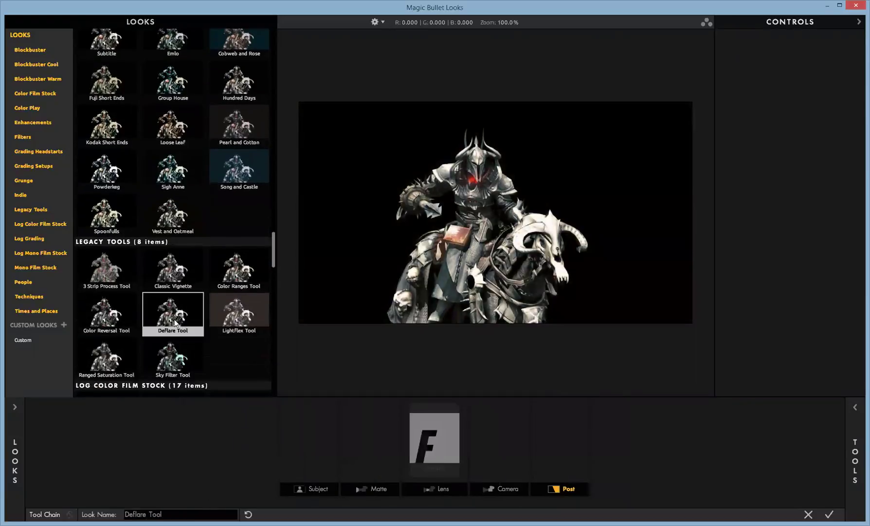
{"action": "scroll", "coordinate": [176, 324], "scroll_direction": "down", "scroll_amount": 5}
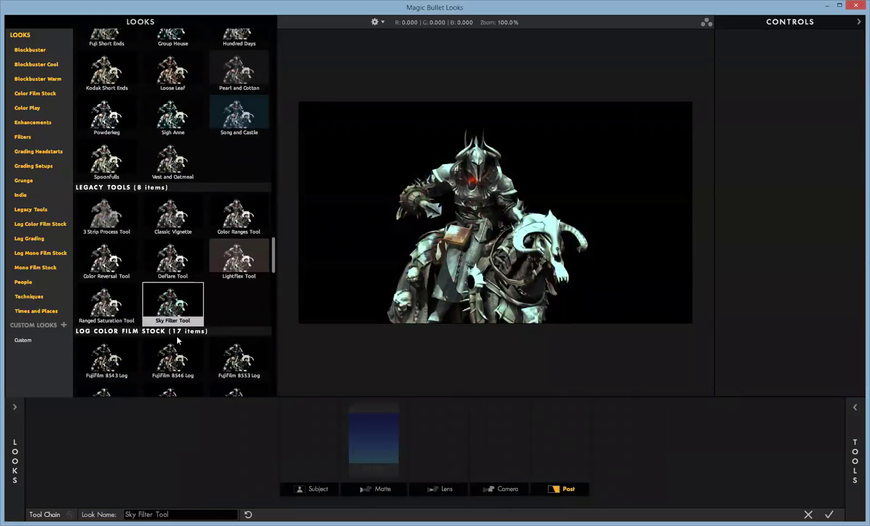
- Preview the log-based looks on the knight, including Fujifilm F125 Log, Prolochrome 4300 Log, Log Grading Headstart and Prolostia 2050 Log
{"action": "scroll", "coordinate": [178, 340], "scroll_direction": "down", "scroll_amount": 6}
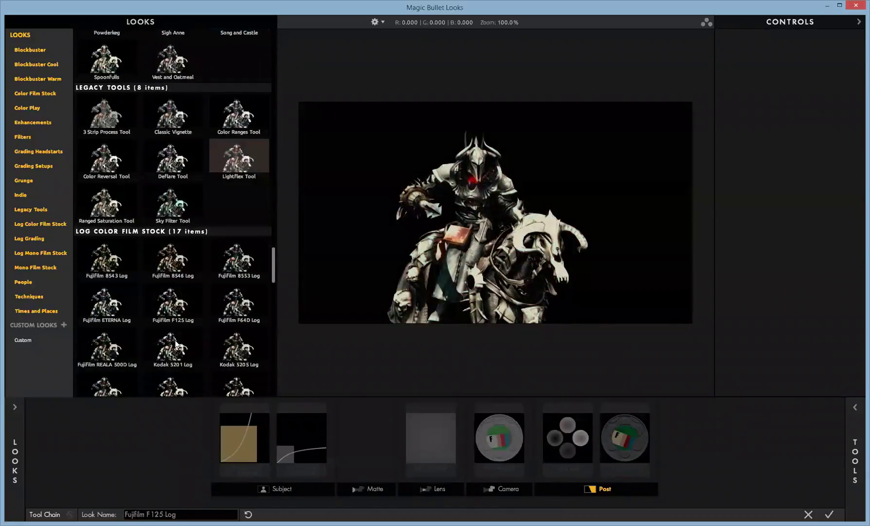
{"action": "scroll", "coordinate": [175, 345], "scroll_direction": "down", "scroll_amount": 7}
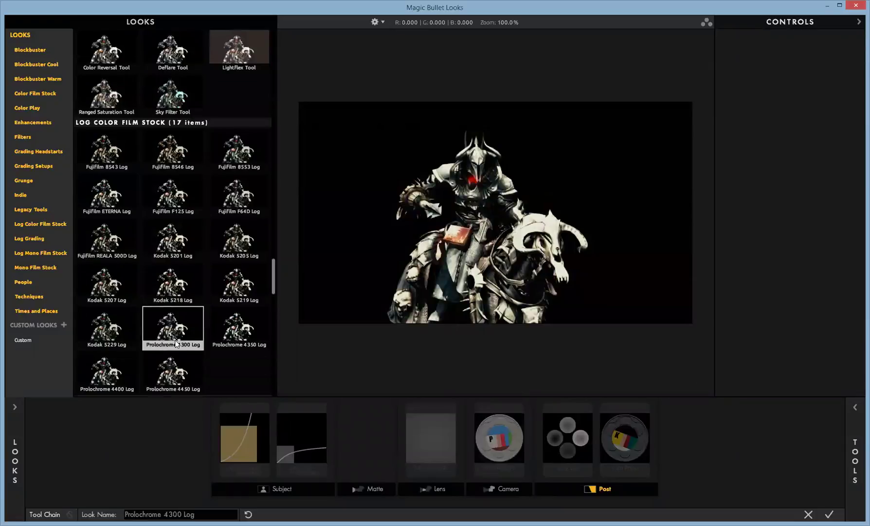
{"action": "scroll", "coordinate": [172, 346], "scroll_direction": "down", "scroll_amount": 5}
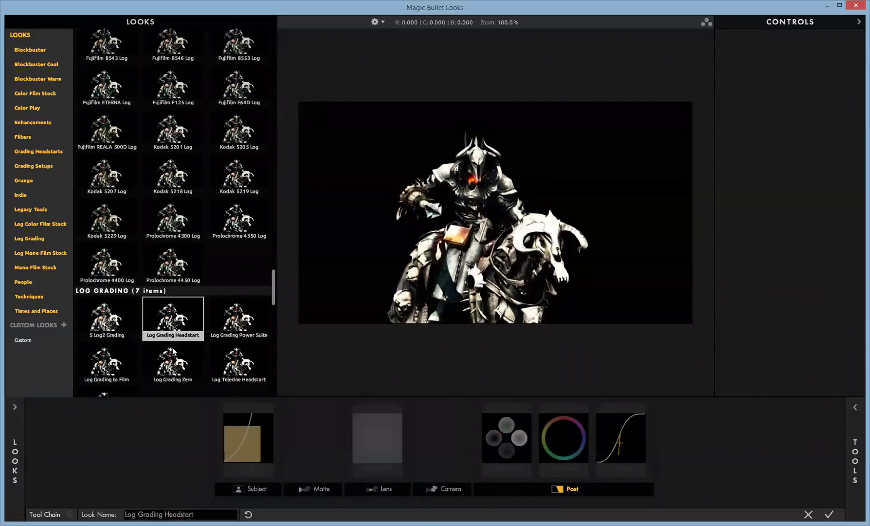
{"action": "scroll", "coordinate": [171, 358], "scroll_direction": "down", "scroll_amount": 10}
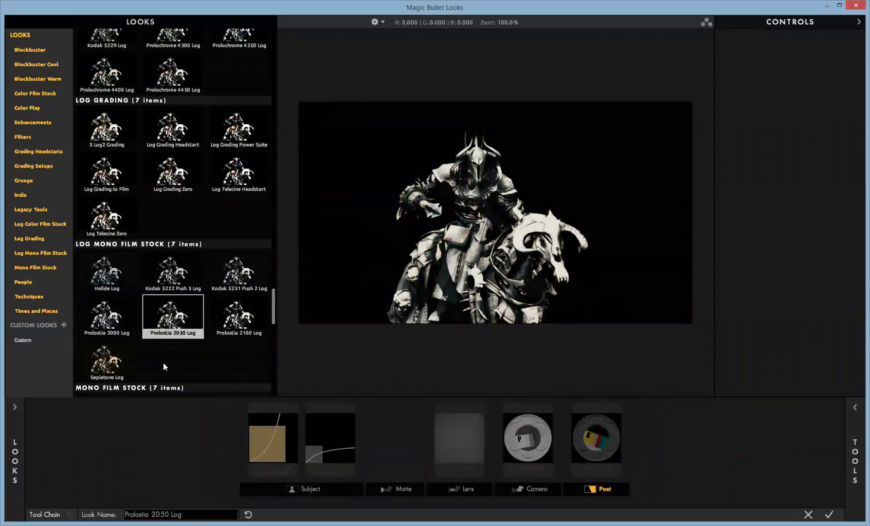
- Preview Times and Places and Techniques looks at the library's end, including Tropical Sun, Day for Night and Lowcon Hicon
{"action": "left_click_drag", "start_coordinate": [271, 318], "coordinate": [269, 392]}
{"action": "left_click", "coordinate": [200, 382]}
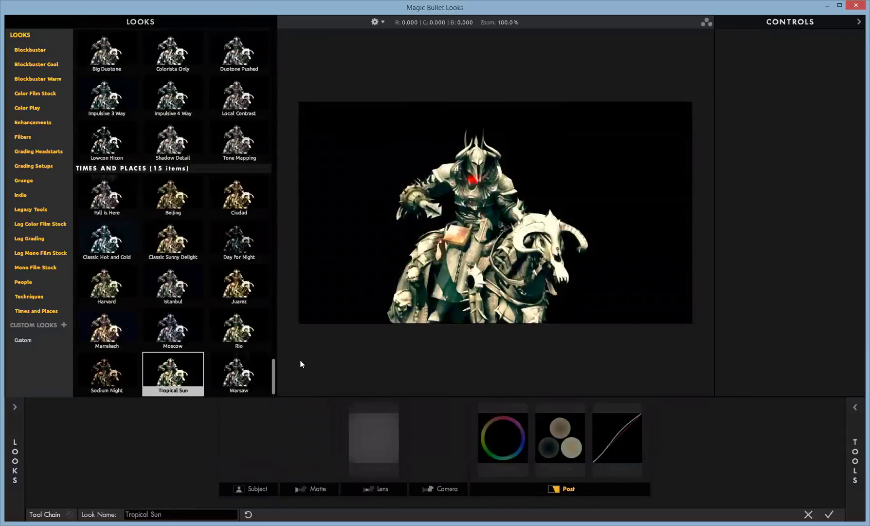
{"action": "left_click", "coordinate": [242, 235]}
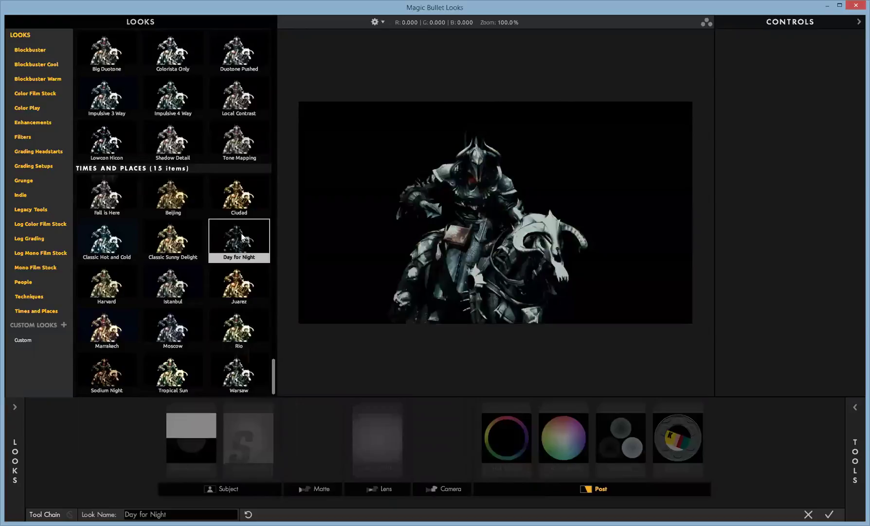
{"action": "left_click", "coordinate": [204, 253]}
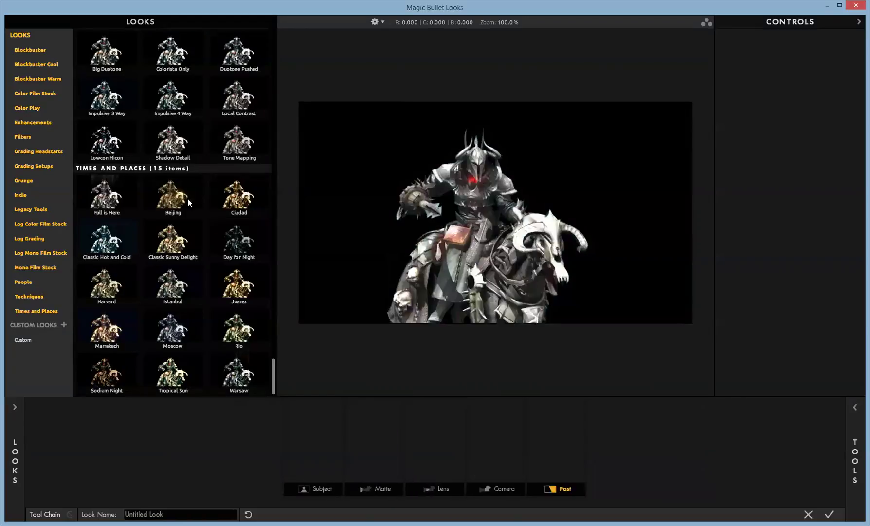
{"action": "left_click", "coordinate": [106, 143]}
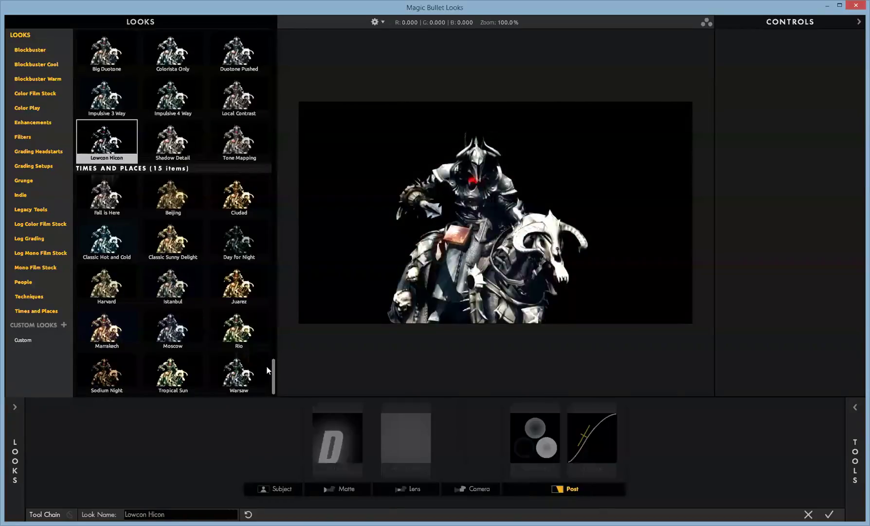
{"action": "left_click", "coordinate": [267, 370]}
{"action": "left_click", "coordinate": [271, 402]}
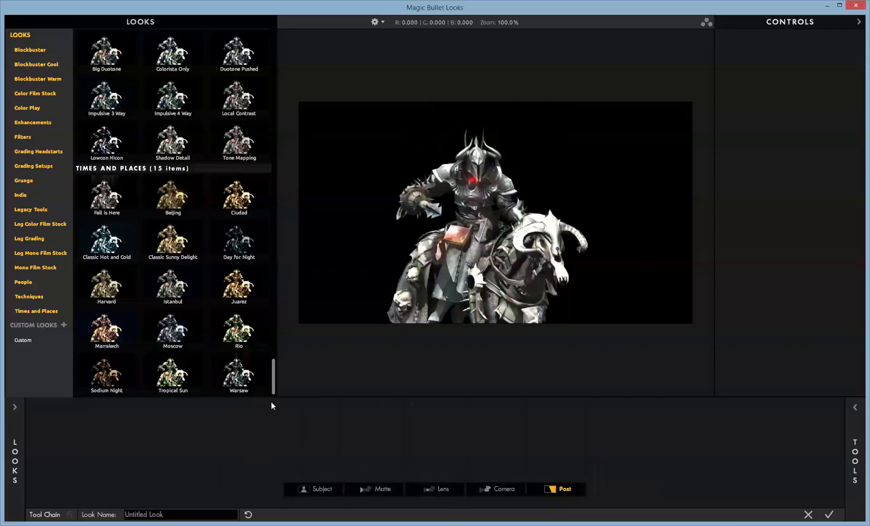
- Return to the Blockbuster looks and compare Maxine, Chronometer, Elevator Fight and Lynne on the knight
{"action": "left_click_drag", "start_coordinate": [274, 374], "coordinate": [251, 7]}
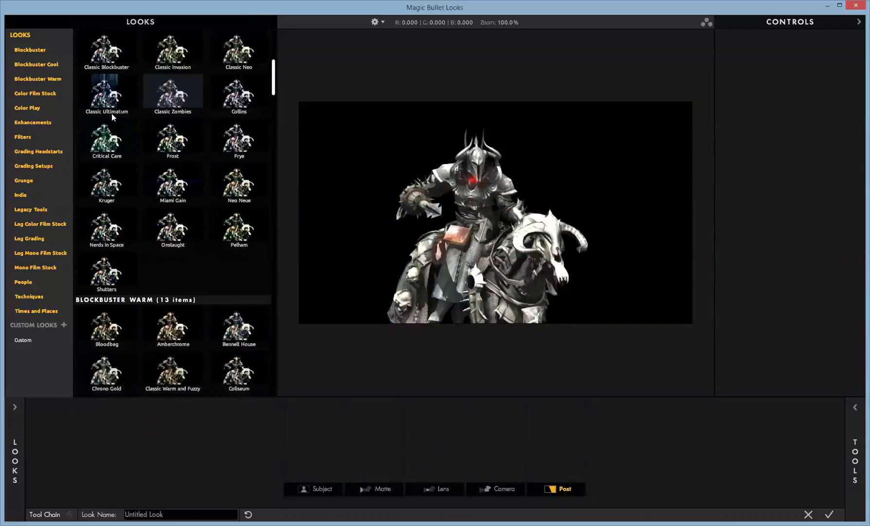
{"action": "left_click", "coordinate": [107, 104]}
{"action": "left_click", "coordinate": [106, 62]}
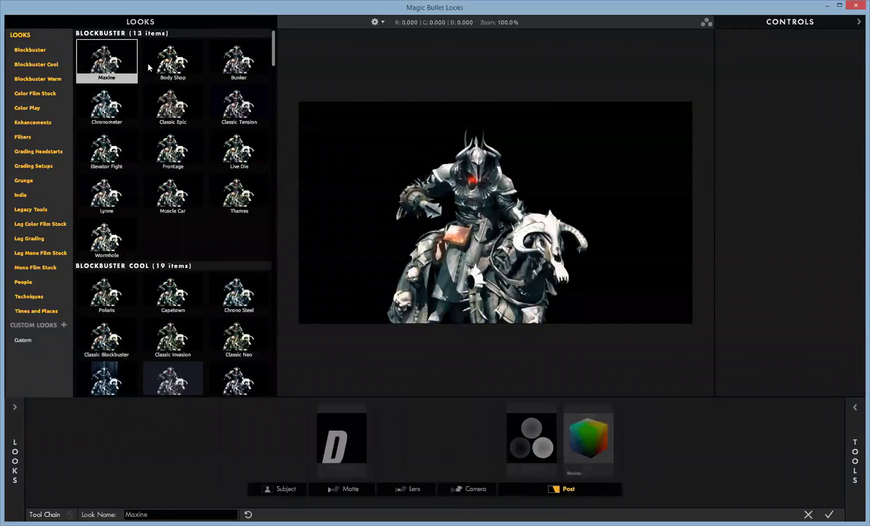
{"action": "left_click", "coordinate": [149, 67]}
{"action": "left_click", "coordinate": [107, 104]}
{"action": "left_click", "coordinate": [106, 157]}
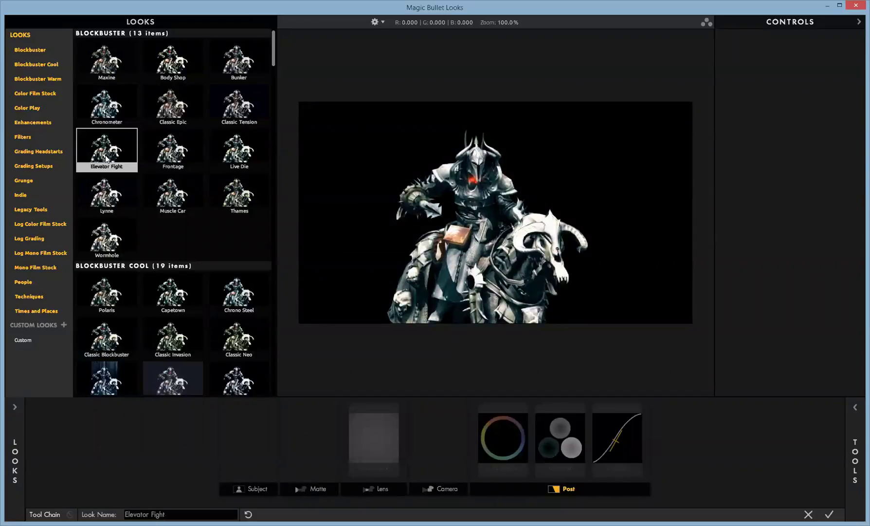
{"action": "left_click", "coordinate": [100, 194]}
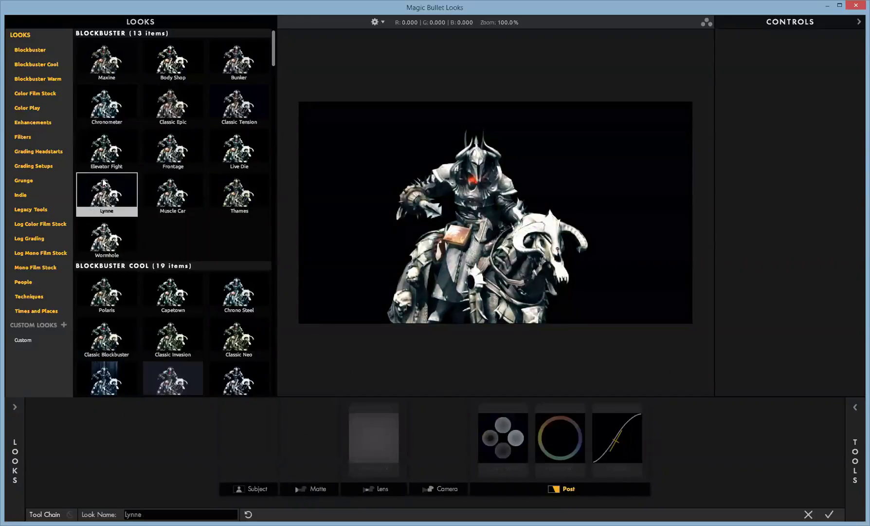
- Compare the Elevator Fight, Lynne and Wormhole looks on the knight and choose the Muscle Car look
{"action": "left_click", "coordinate": [109, 153]}
{"action": "left_click", "coordinate": [111, 202]}
{"action": "left_click", "coordinate": [98, 233]}
{"action": "left_click", "coordinate": [183, 193]}
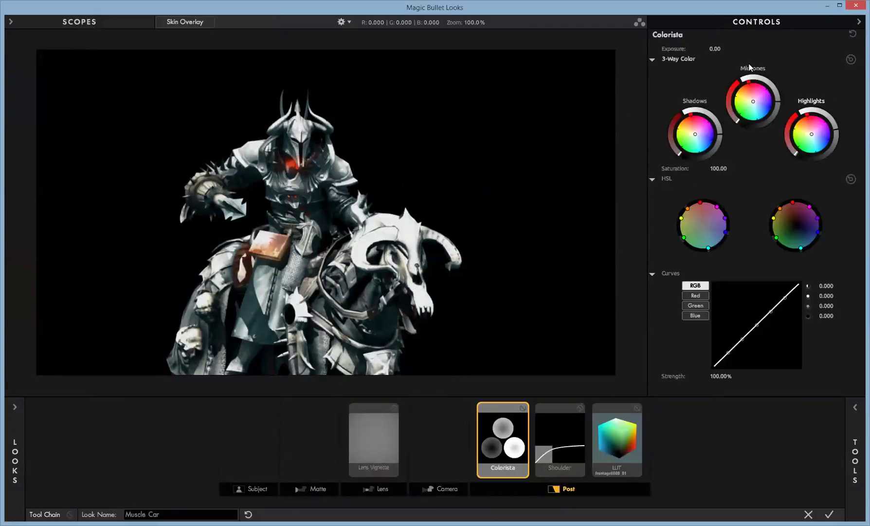
- Try Colorista exposure values of -1.30 and +1.00 on the Muscle Car look
{"action": "mouse_move", "coordinate": [715, 49]}
{"action": "left_mouse_down"}
{"action": "mouse_move", "coordinate": [701, 49]}
{"action": "mouse_move", "coordinate": [730, 49]}
{"action": "mouse_move", "coordinate": [717, 49]}
{"action": "left_mouse_up"}
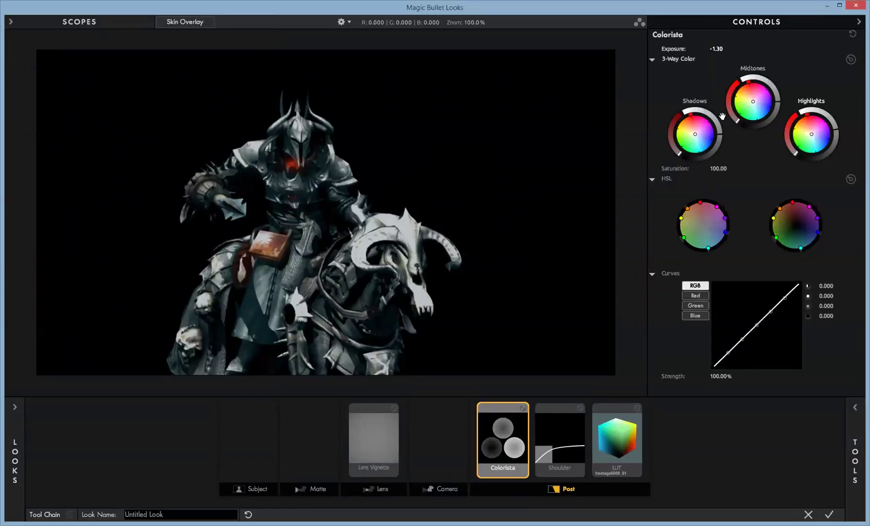
{"action": "left_click", "coordinate": [716, 49]}
{"action": "type", "text": "1"}
{"action": "key", "text": "Return"}
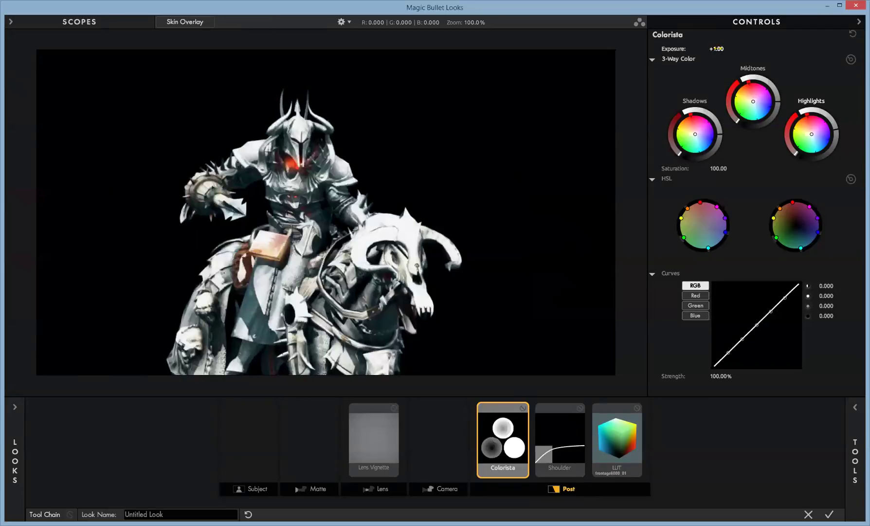
- Add the Chromatic Aberration tool to the look's lens stage and set Colorista's exposure to -0.80
{"action": "mouse_move", "coordinate": [856, 436]}
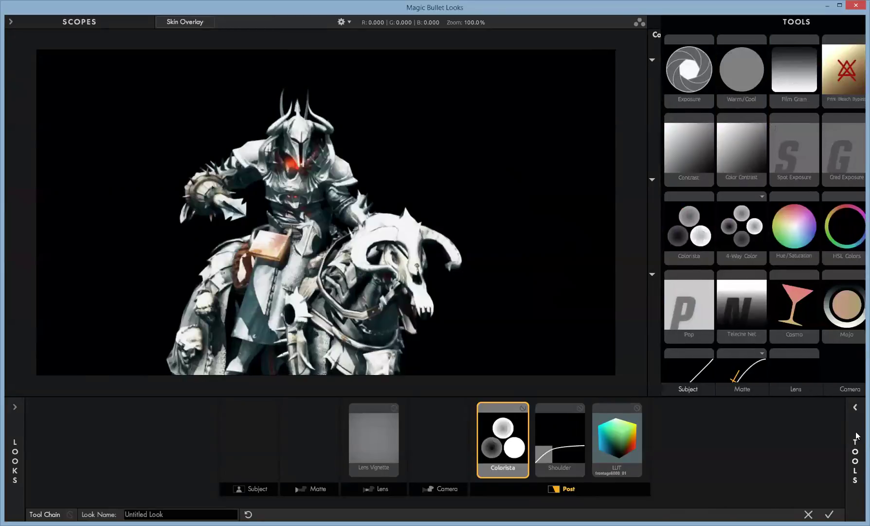
{"action": "left_click", "coordinate": [730, 394]}
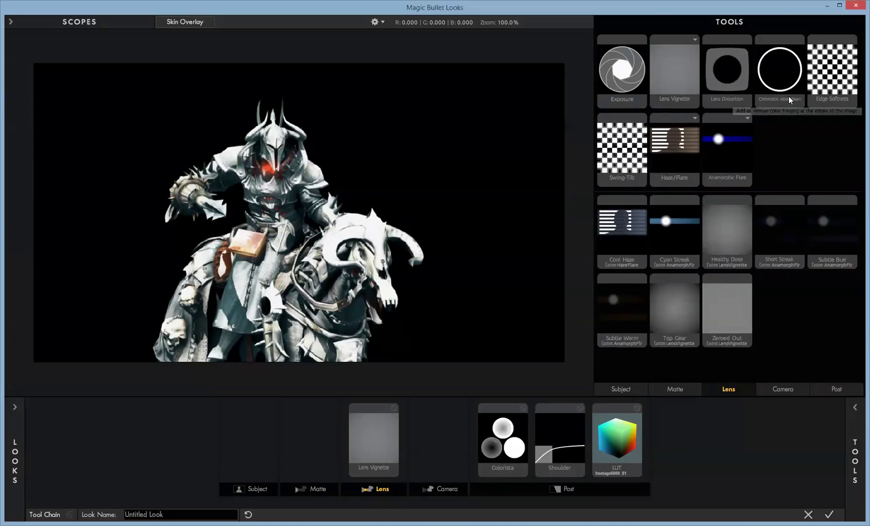
{"action": "mouse_move", "coordinate": [778, 101]}
{"action": "left_mouse_down"}
{"action": "mouse_move", "coordinate": [561, 220]}
{"action": "mouse_move", "coordinate": [272, 478]}
{"action": "mouse_move", "coordinate": [372, 462]}
{"action": "mouse_move", "coordinate": [375, 443]}
{"action": "mouse_move", "coordinate": [424, 443]}
{"action": "mouse_move", "coordinate": [251, 471]}
{"action": "left_mouse_up"}
{"action": "left_click_drag", "start_coordinate": [320, 451], "coordinate": [402, 443]}
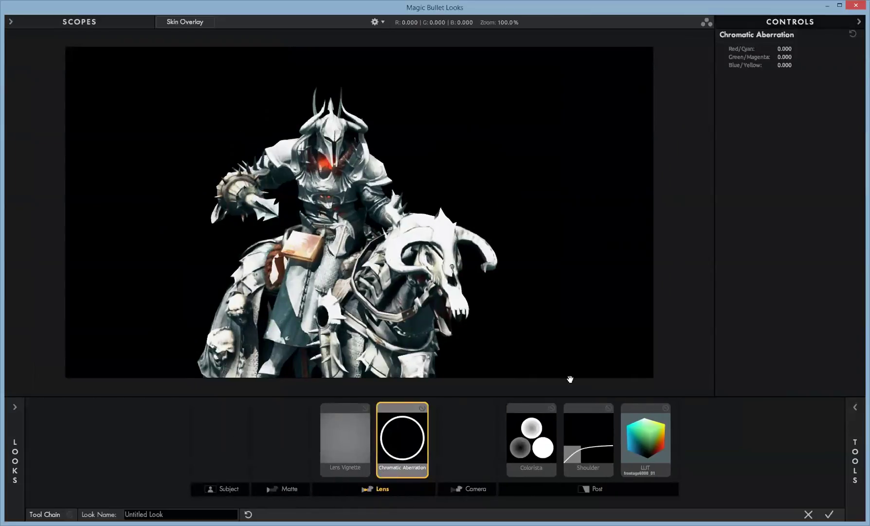
{"action": "left_click", "coordinate": [541, 446]}
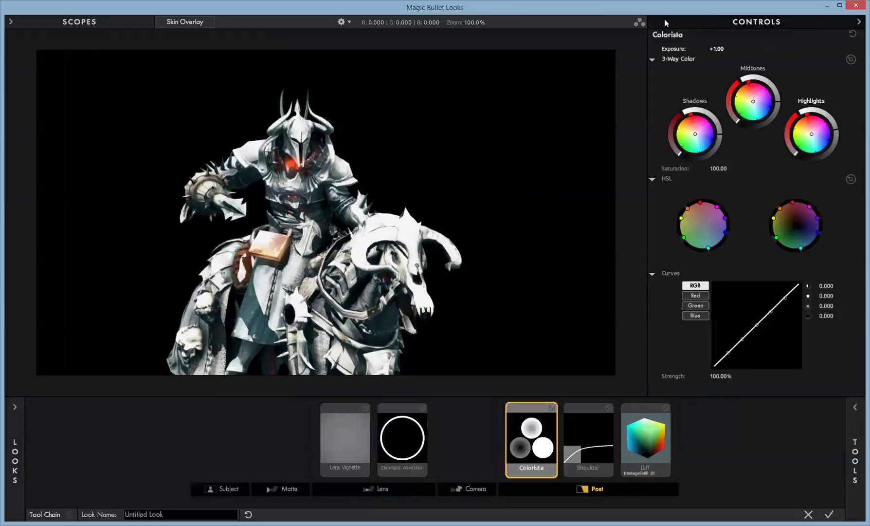
{"action": "left_click_drag", "start_coordinate": [716, 49], "coordinate": [559, 157]}
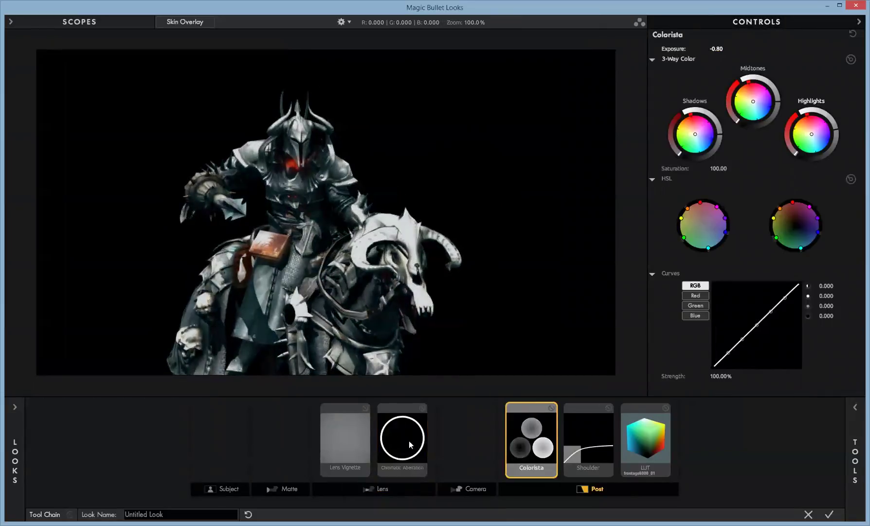
- Set Chromatic Aberration to Red/Cyan +0.740, Green/Magenta +1.890 and Blue/Yellow +0.440, and apply the look to the adjustment layer
{"action": "left_click", "coordinate": [392, 460]}
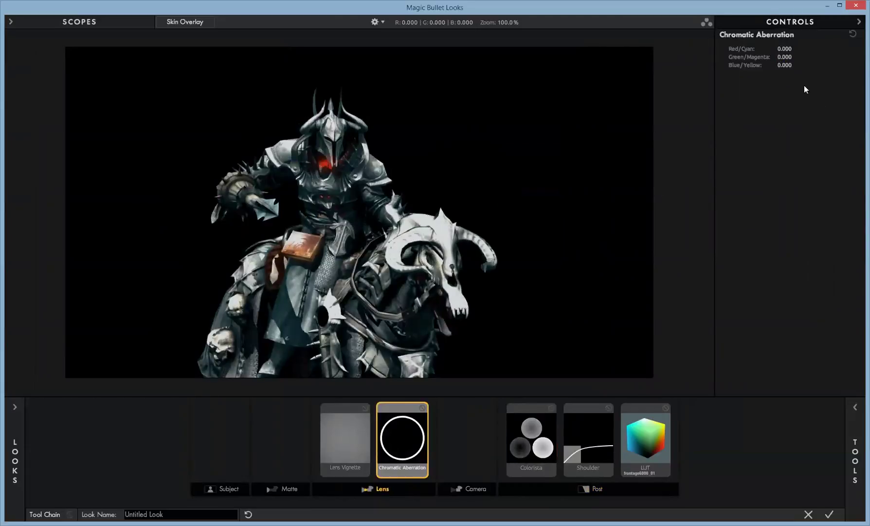
{"action": "left_click_drag", "start_coordinate": [778, 49], "coordinate": [795, 48]}
{"action": "mouse_move", "coordinate": [795, 48]}
{"action": "left_mouse_down"}
{"action": "mouse_move", "coordinate": [815, 48]}
{"action": "mouse_move", "coordinate": [801, 65]}
{"action": "mouse_move", "coordinate": [704, 65]}
{"action": "mouse_move", "coordinate": [803, 57]}
{"action": "left_mouse_up"}
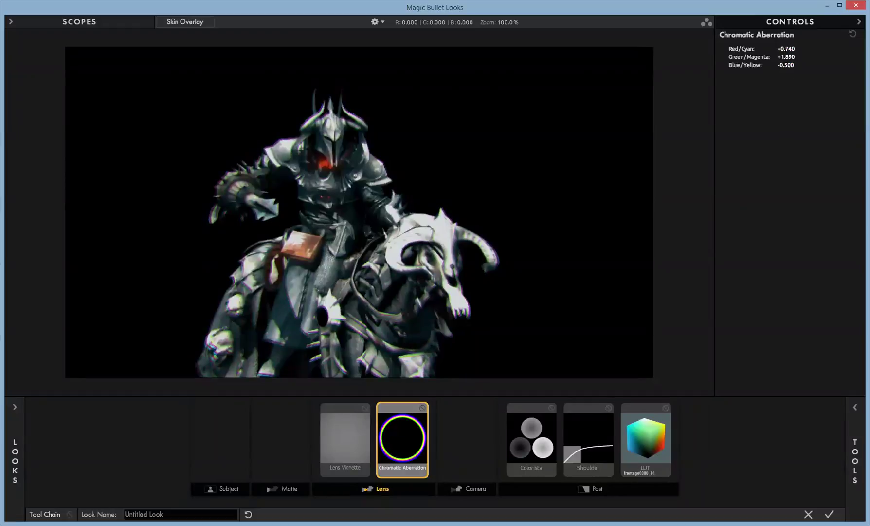
{"action": "left_click_drag", "start_coordinate": [786, 65], "coordinate": [800, 64]}
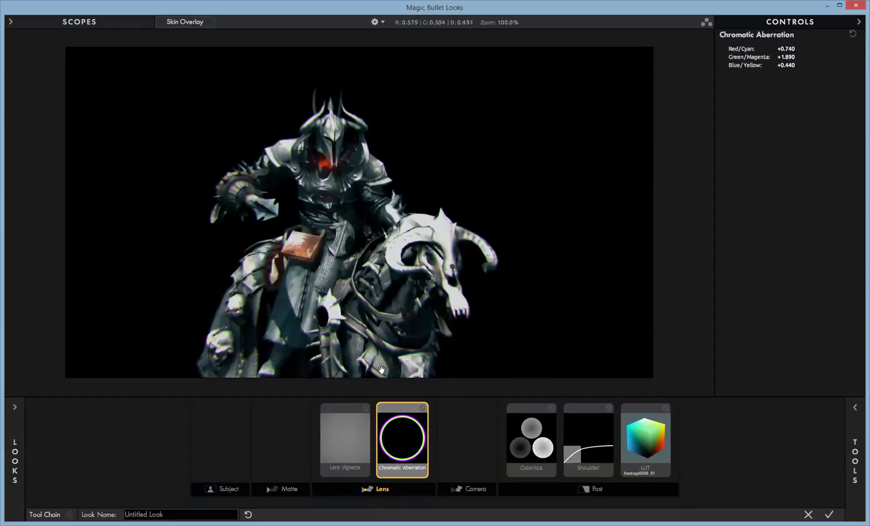
{"action": "left_click", "coordinate": [855, 452]}
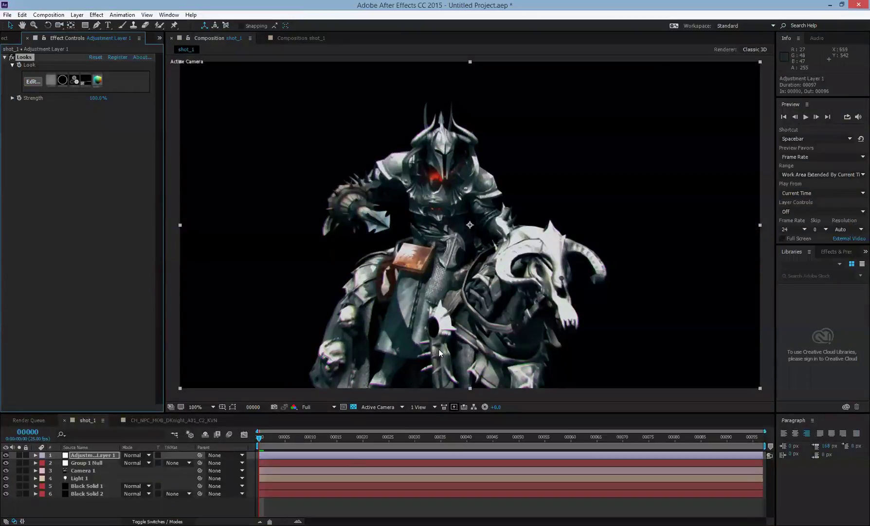
- Play back the graded knight animation in shot_1 to review the look
{"action": "scroll", "coordinate": [461, 254], "scroll_direction": "down", "scroll_amount": 3}
{"action": "scroll", "coordinate": [430, 238], "scroll_direction": "up", "scroll_amount": 3}
{"action": "left_click", "coordinate": [805, 117]}
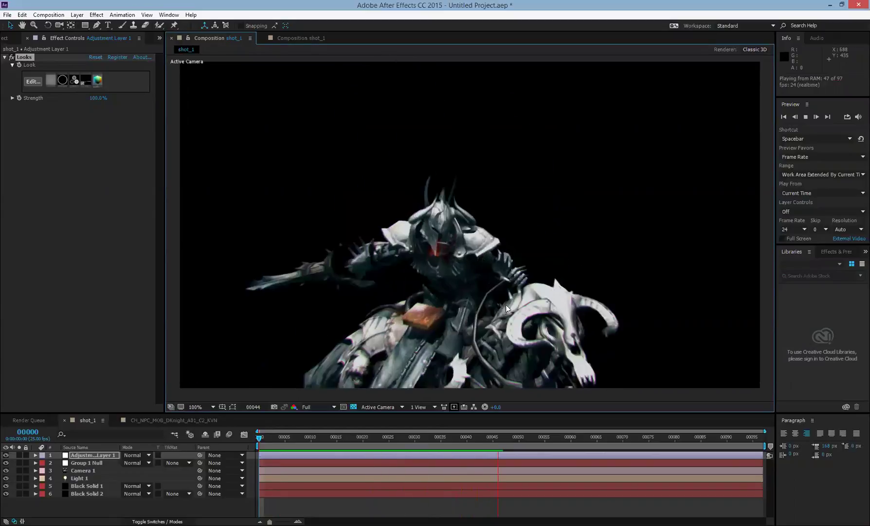
{"action": "scroll", "coordinate": [438, 290], "scroll_direction": "down", "scroll_amount": 2}
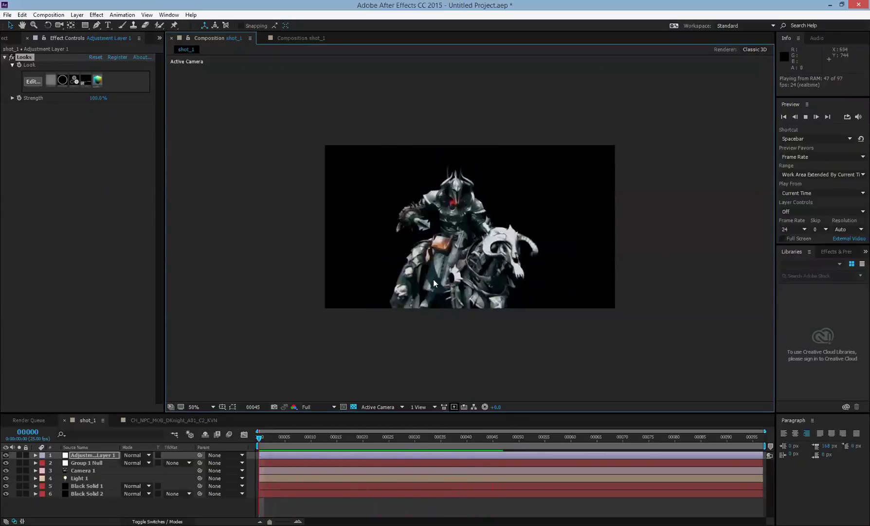
{"action": "key", "text": "space"}
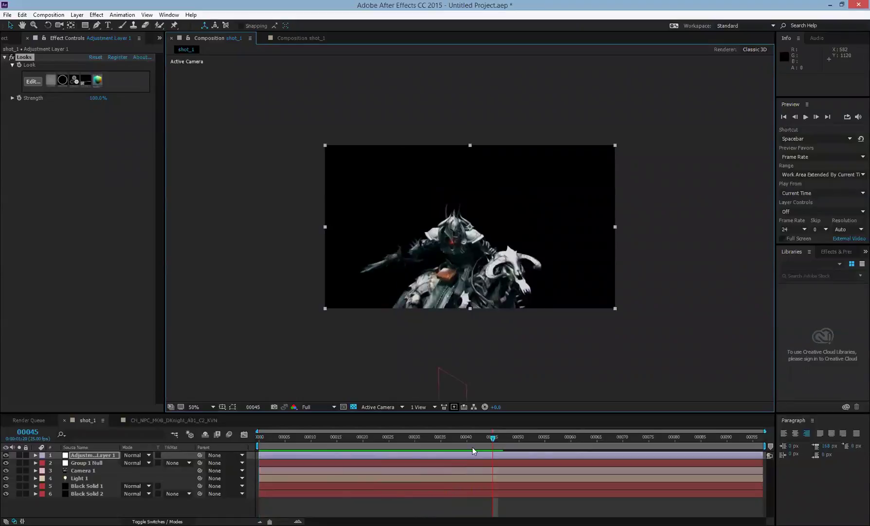
- At frame 25, scale Group 1 Null to 65% and raise it to a Y position of about 178.8
{"action": "left_click_drag", "start_coordinate": [491, 436], "coordinate": [389, 450]}
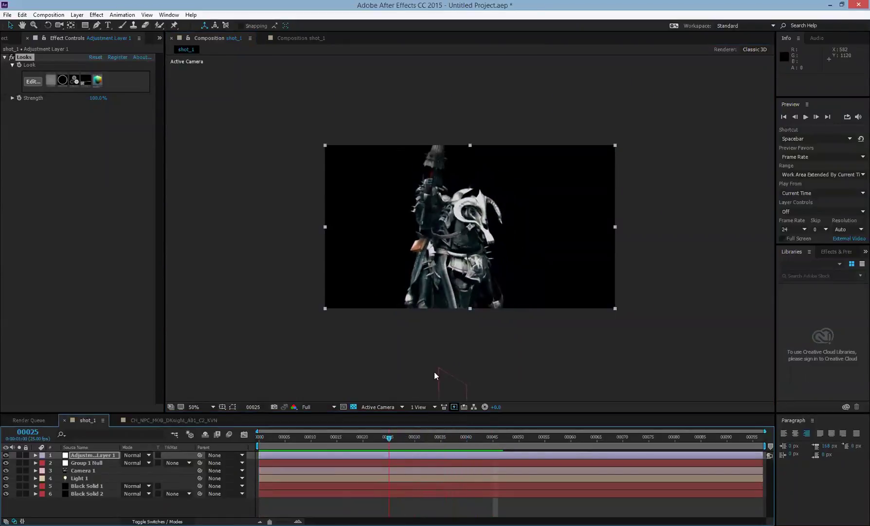
{"action": "left_click", "coordinate": [449, 379]}
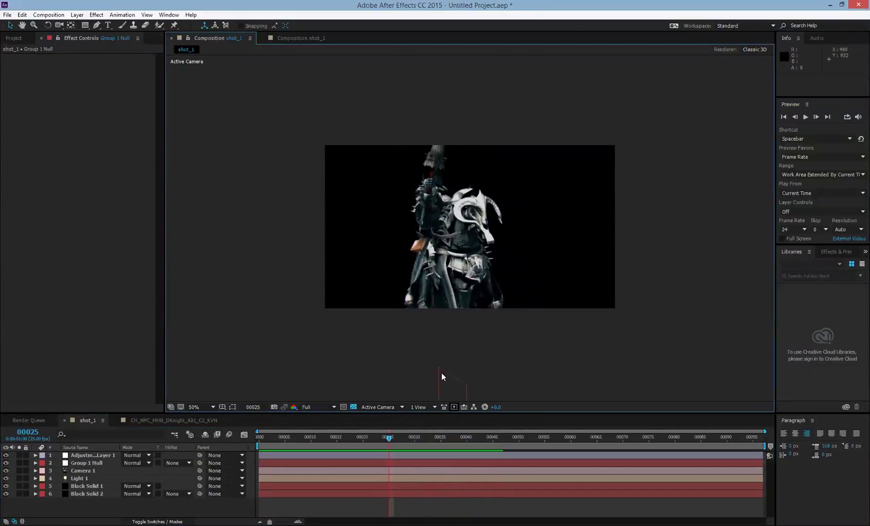
{"action": "left_click_drag", "start_coordinate": [438, 357], "coordinate": [441, 337]}
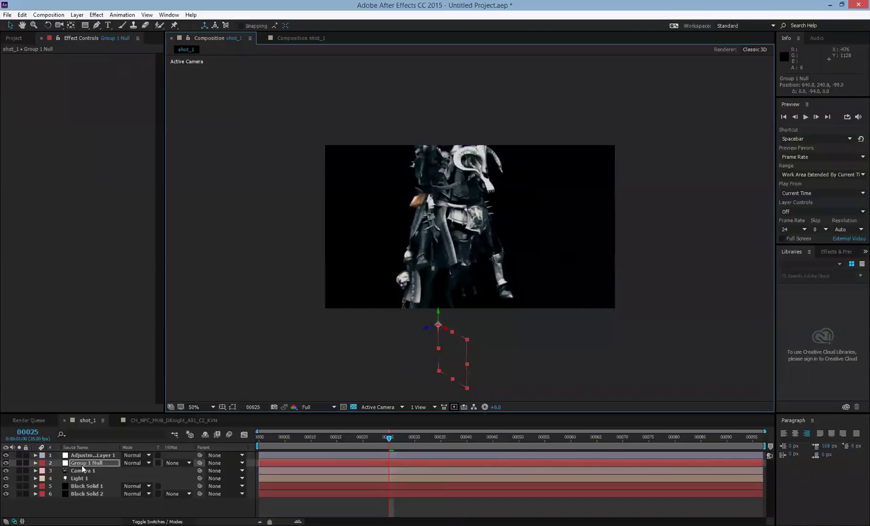
{"action": "key", "text": "s"}
{"action": "left_click_drag", "start_coordinate": [136, 470], "coordinate": [109, 470]}
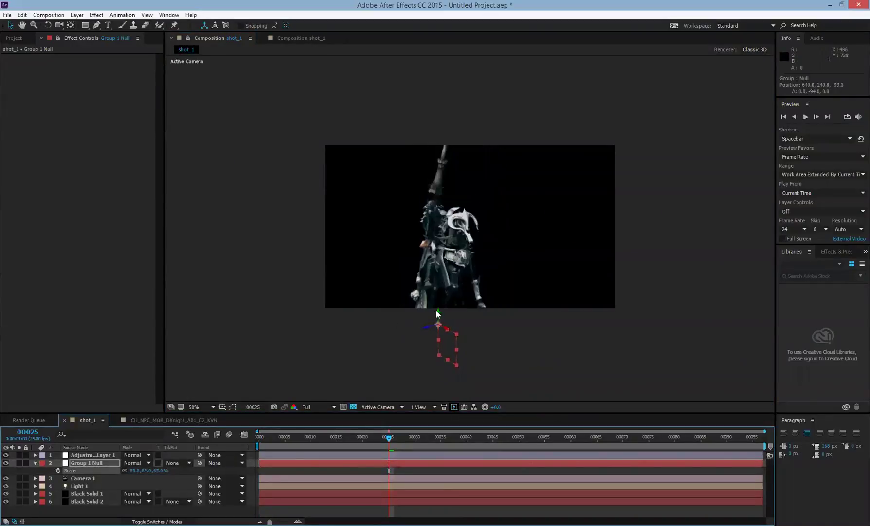
{"action": "left_click_drag", "start_coordinate": [439, 323], "coordinate": [439, 300]}
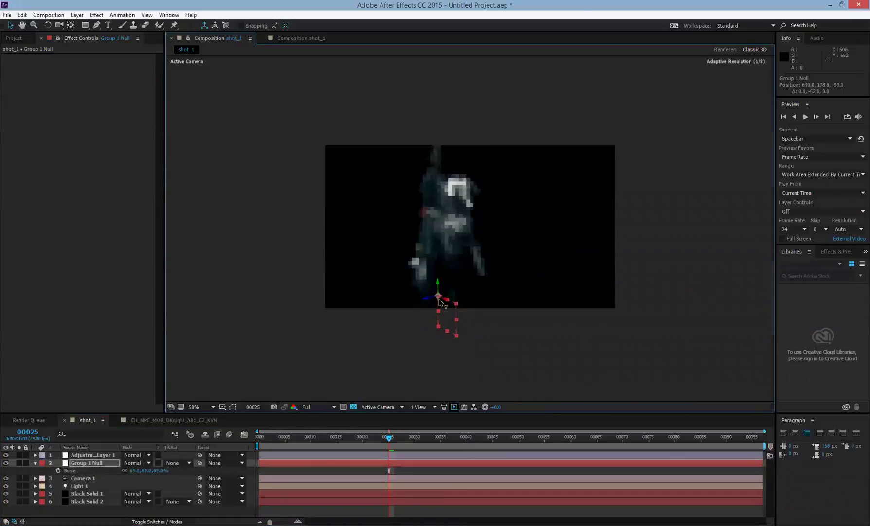
- Play back shot_1 to check the resized knight's framing throughout the animation
{"action": "scroll", "coordinate": [500, 260], "scroll_direction": "up", "scroll_amount": 2}
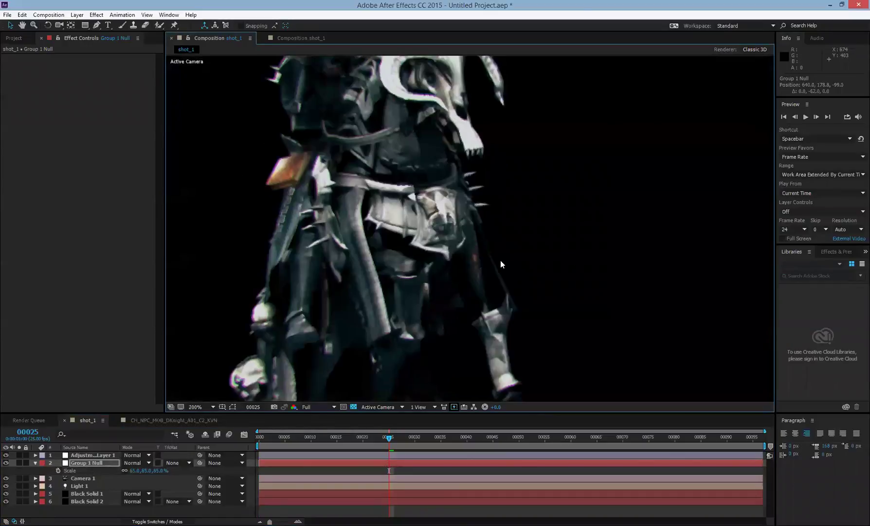
{"action": "scroll", "coordinate": [501, 260], "scroll_direction": "down", "scroll_amount": 1}
{"action": "key", "text": "space"}
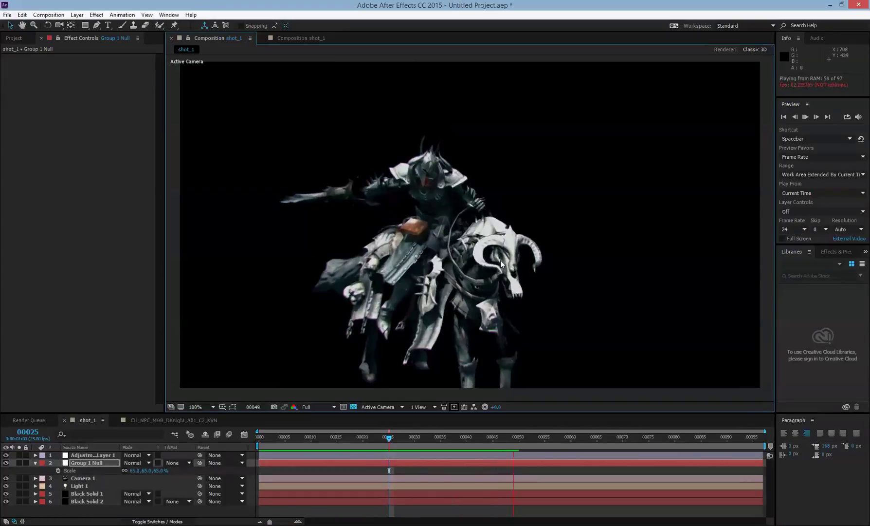
{"action": "key", "text": "space"}
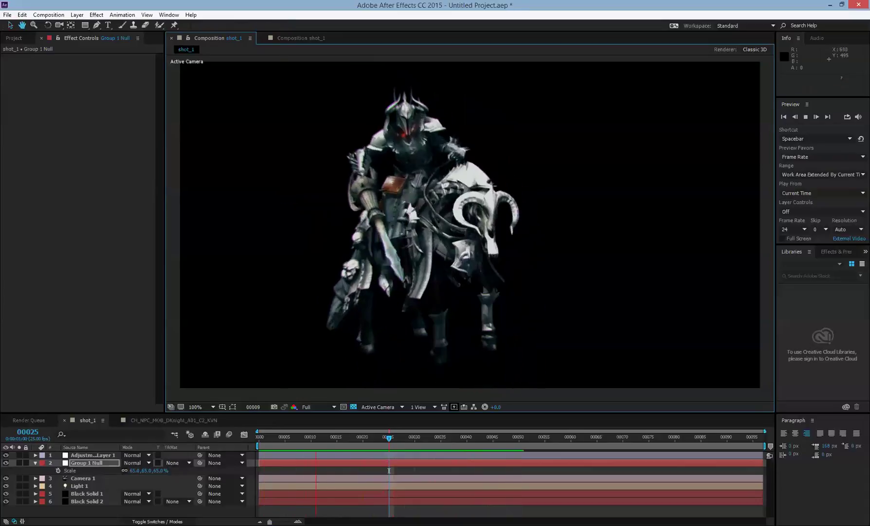
{"action": "key", "text": "space"}
- In the Element scene setup of Black Solid 1, set the Drak_Night.0001 model's alignment to From Model
{"action": "left_click", "coordinate": [14, 38]}
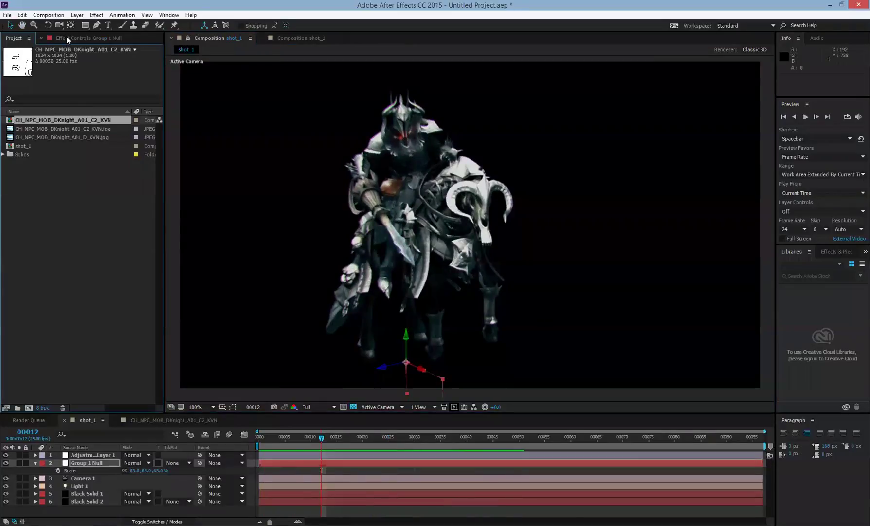
{"action": "left_click", "coordinate": [67, 38]}
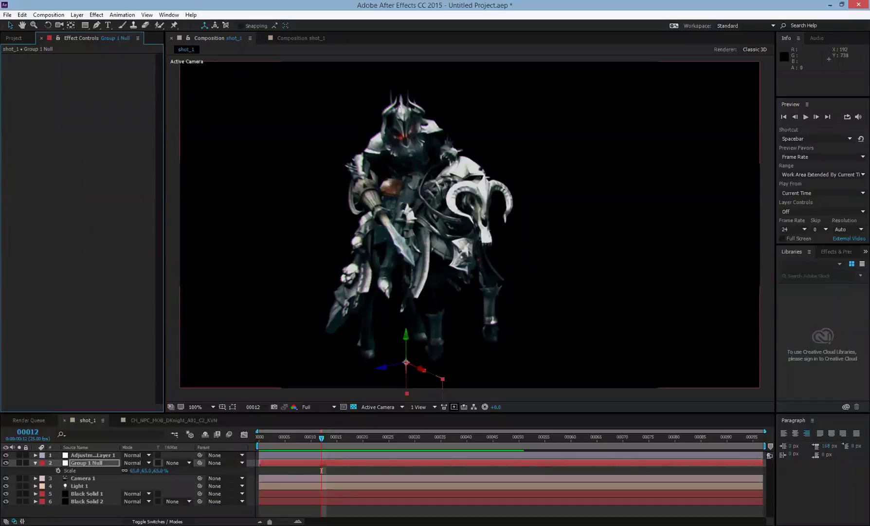
{"action": "left_click", "coordinate": [86, 493]}
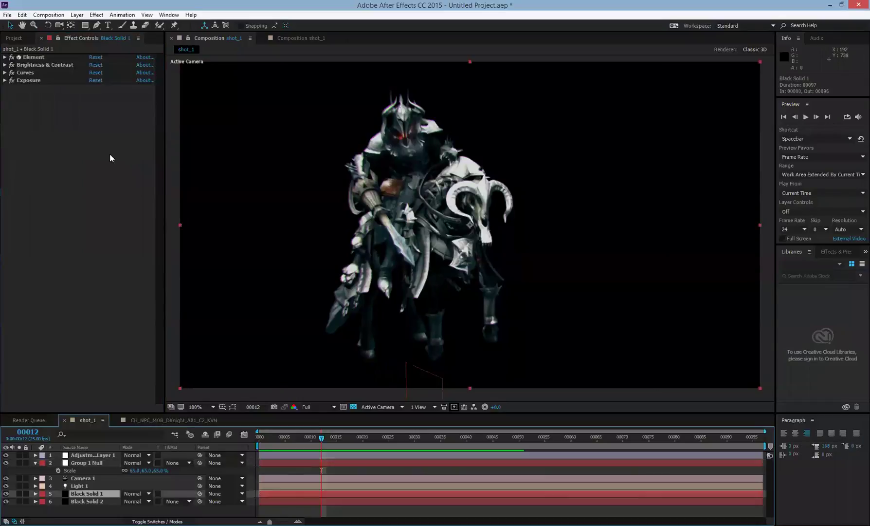
{"action": "left_click", "coordinate": [5, 56]}
{"action": "left_click", "coordinate": [55, 86]}
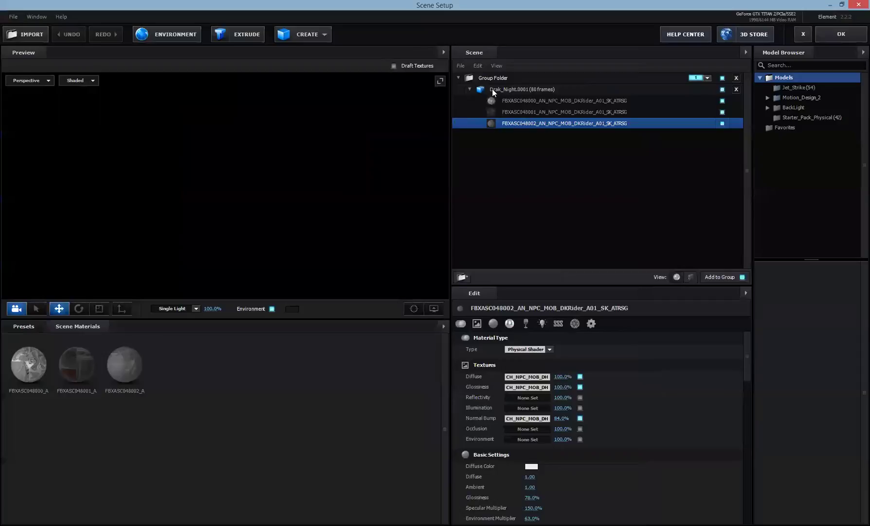
{"action": "left_click", "coordinate": [492, 88]}
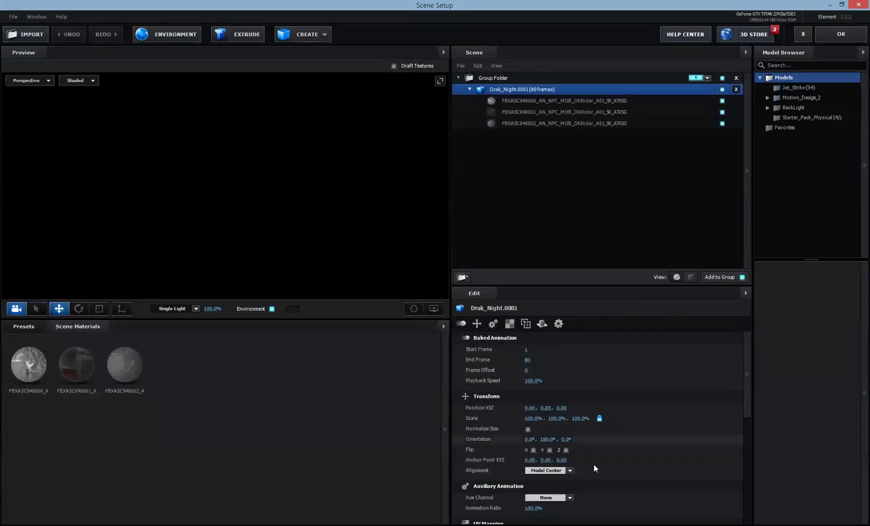
{"action": "left_click", "coordinate": [549, 470]}
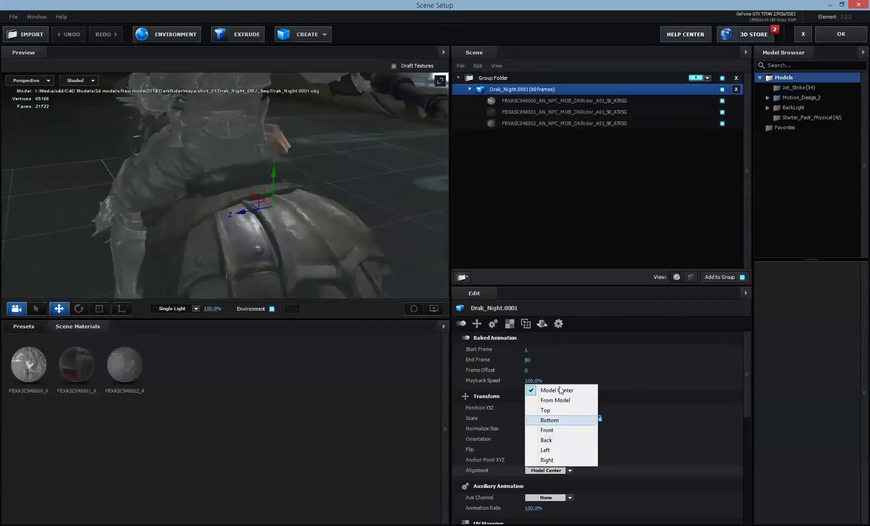
{"action": "left_click", "coordinate": [560, 399]}
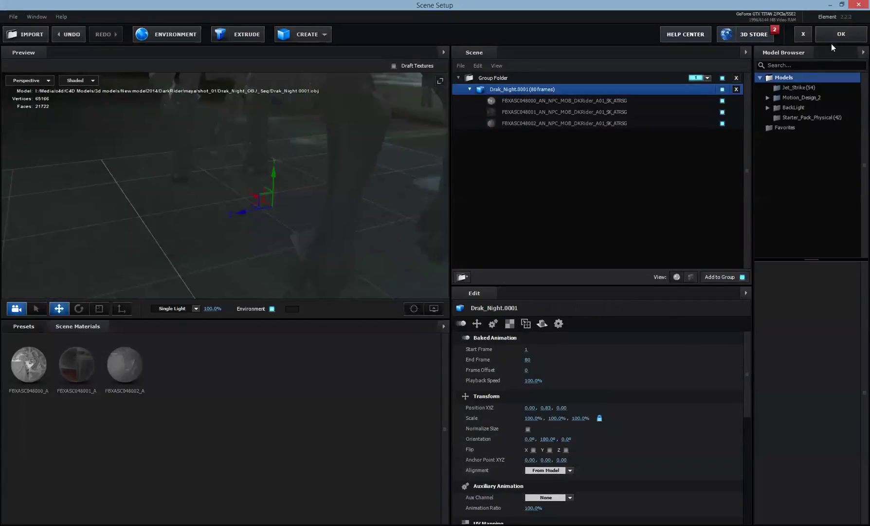
{"action": "left_click", "coordinate": [831, 40]}
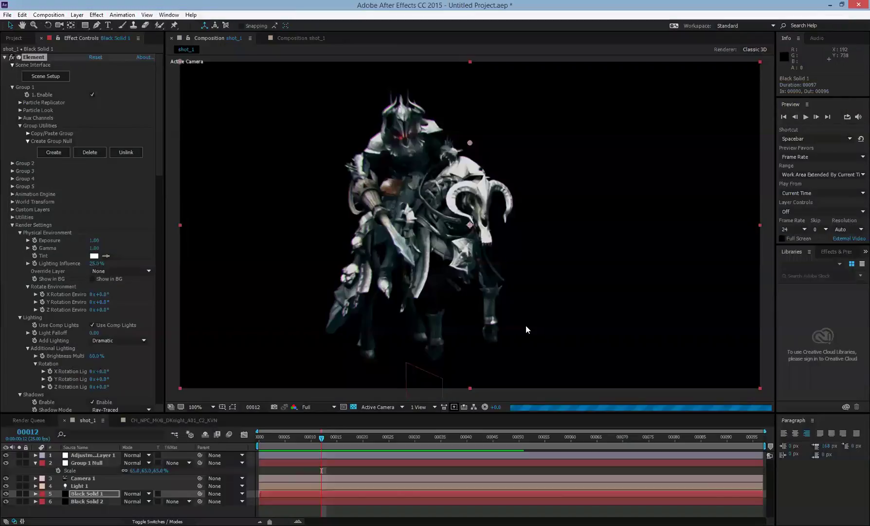
- Move Group 1 Null down to keep the whole knight in frame, and preview the animation
{"action": "left_click", "coordinate": [100, 463]}
{"action": "left_click_drag", "start_coordinate": [406, 335], "coordinate": [408, 398]}
{"action": "key", "text": "space"}
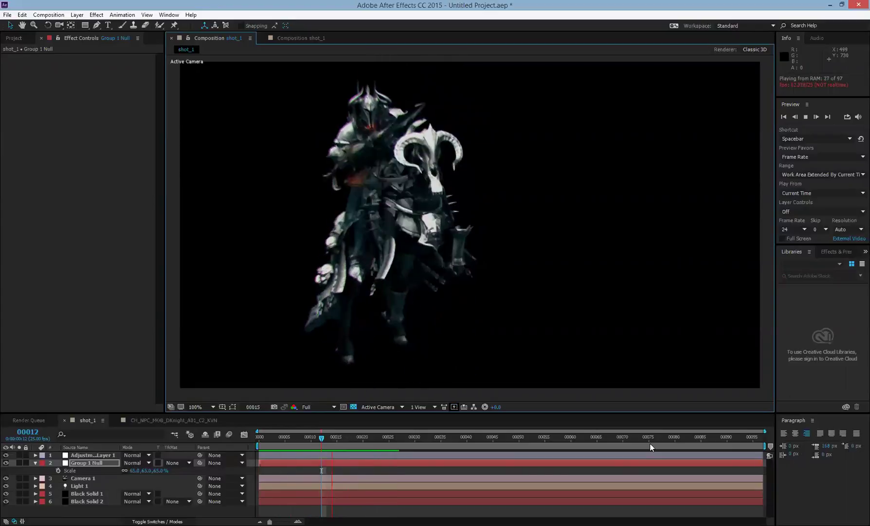
{"action": "key", "text": "space"}
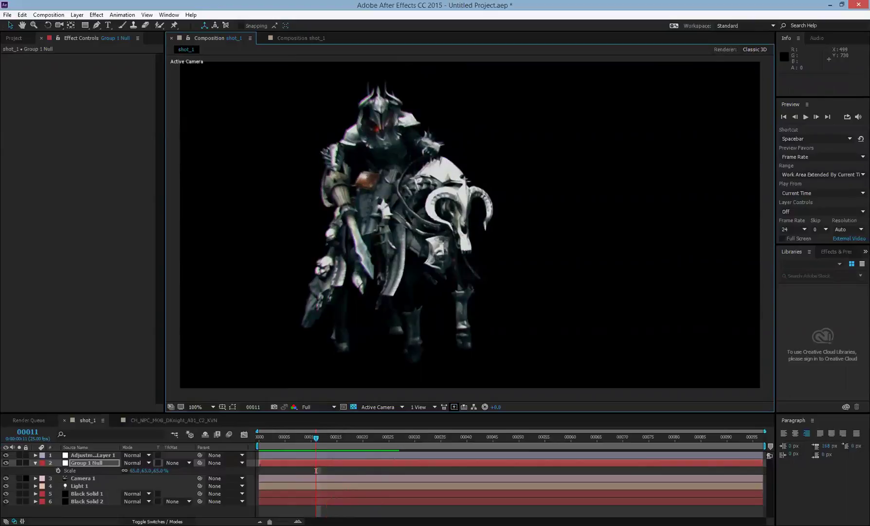
- Create a new composition from shot_1 in the project
{"action": "left_click", "coordinate": [13, 38]}
{"action": "left_click", "coordinate": [18, 146]}
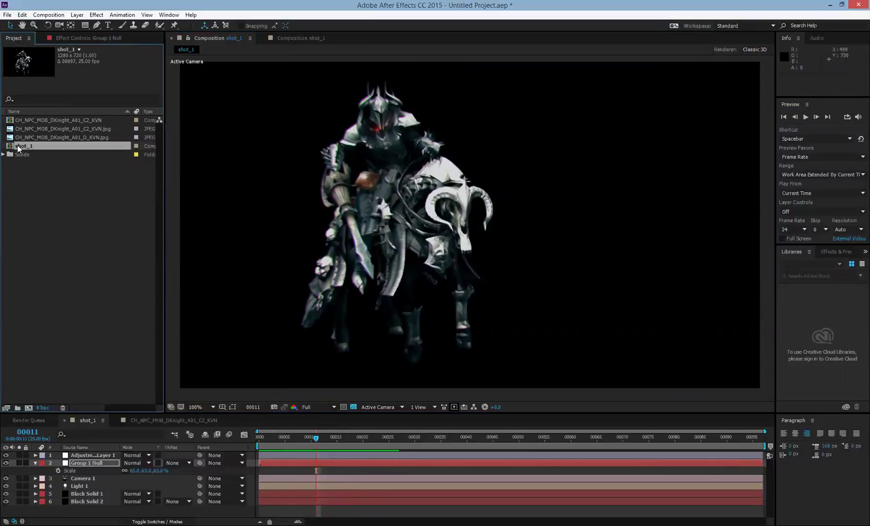
{"action": "left_click_drag", "start_coordinate": [17, 146], "coordinate": [29, 407]}
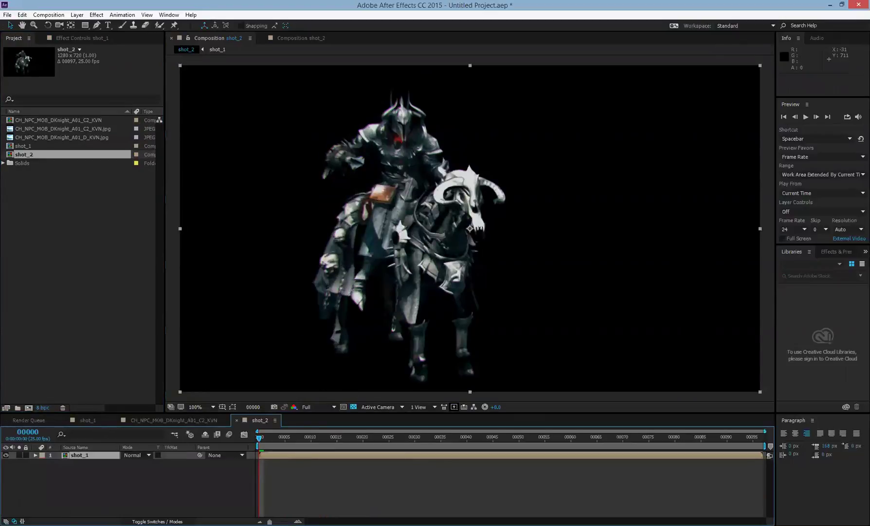
- Apply the Pixel Motion Blur effect to the shot_1 layer in shot_2 and go to frame 4
{"action": "left_click", "coordinate": [97, 14]}
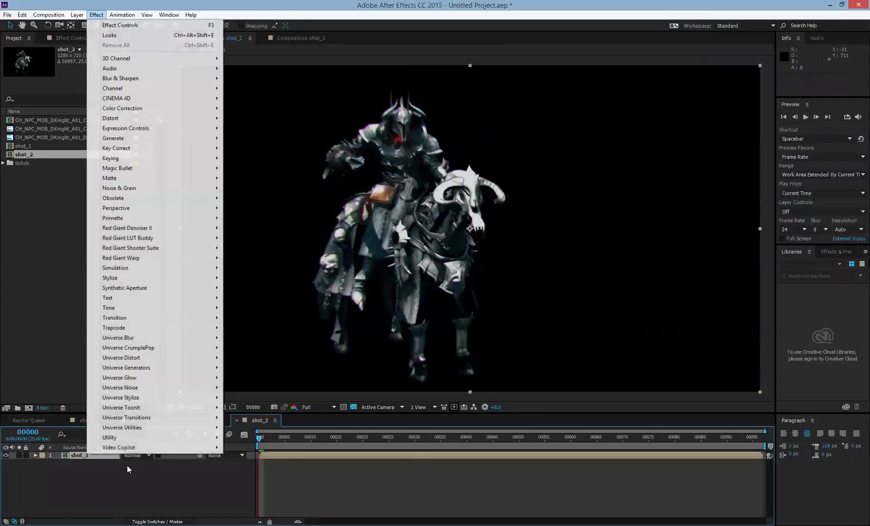
{"action": "mouse_move", "coordinate": [140, 308]}
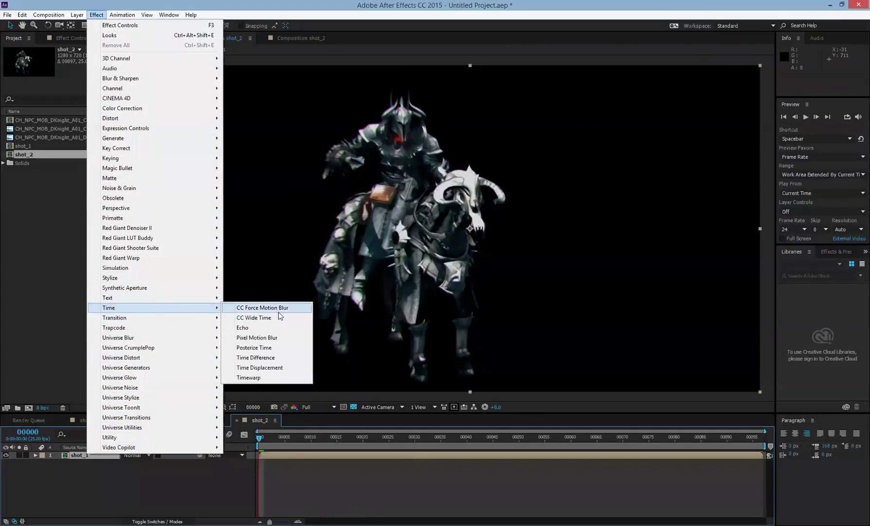
{"action": "left_click", "coordinate": [261, 338]}
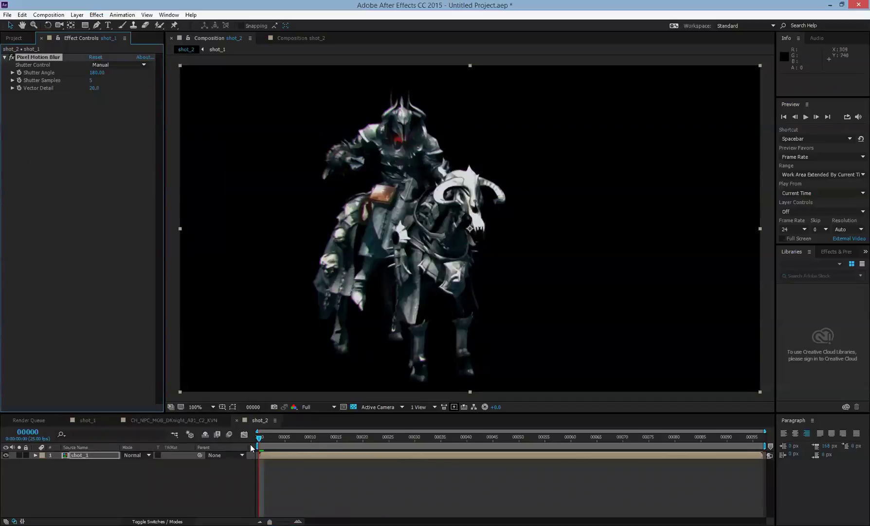
{"action": "left_click_drag", "start_coordinate": [258, 437], "coordinate": [280, 440]}
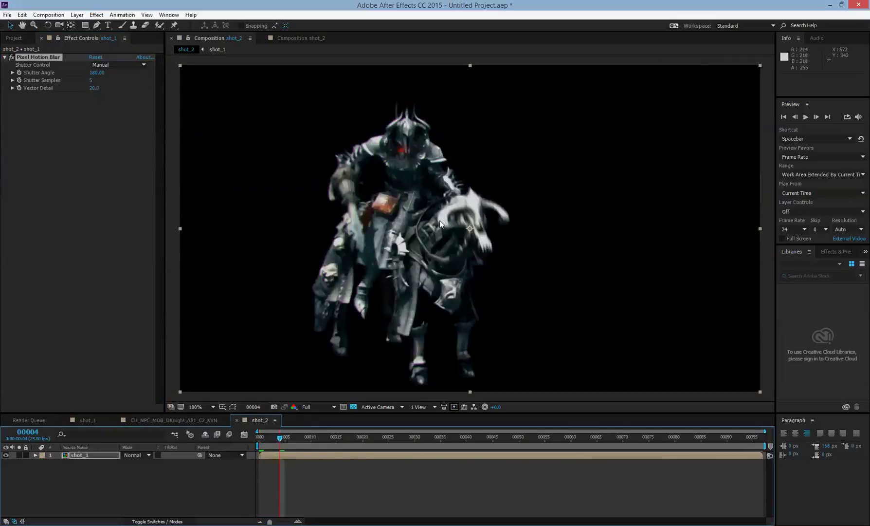
- Set Pixel Motion Blur's Shutter Samples to 15 and check the blur on the horse's skull at frames 4 and 2
{"action": "scroll", "coordinate": [439, 220], "scroll_direction": "up", "scroll_amount": 4}
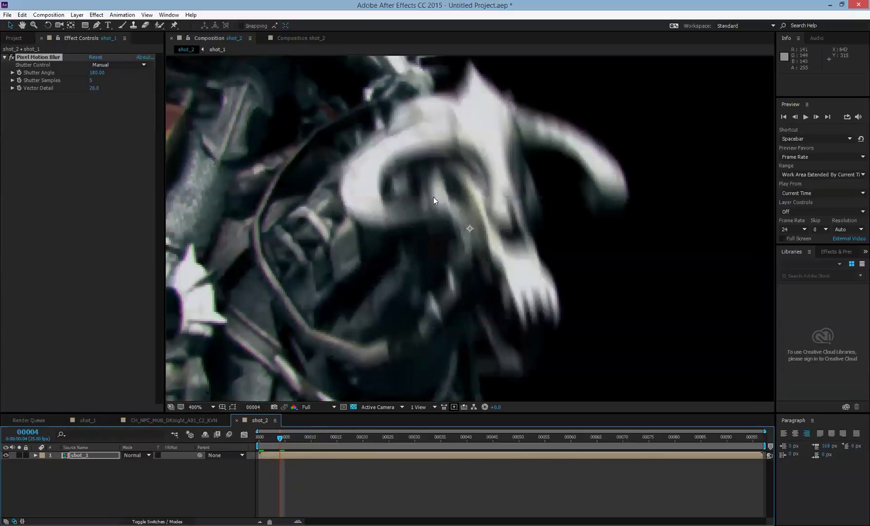
{"action": "scroll", "coordinate": [453, 191], "scroll_direction": "down", "scroll_amount": 4}
{"action": "scroll", "coordinate": [453, 192], "scroll_direction": "up", "scroll_amount": 4}
{"action": "left_click_drag", "start_coordinate": [88, 80], "coordinate": [250, 165]}
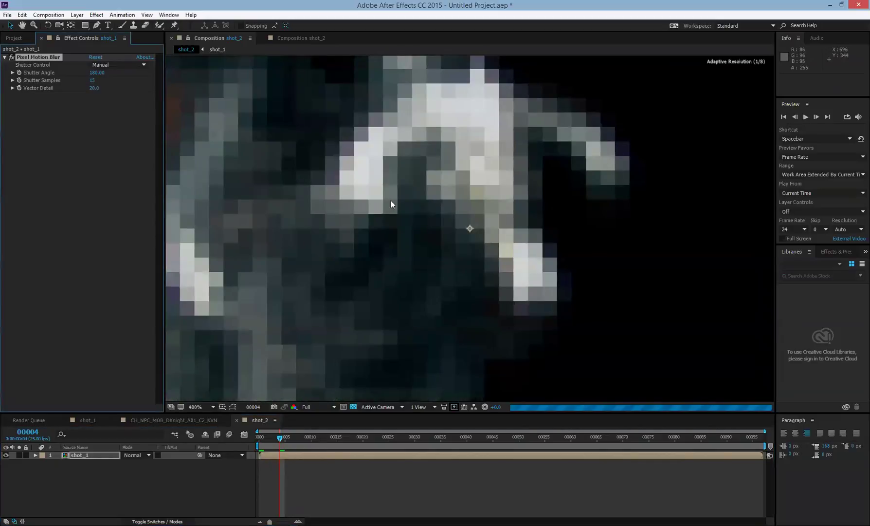
{"action": "scroll", "coordinate": [404, 204], "scroll_direction": "down", "scroll_amount": 4}
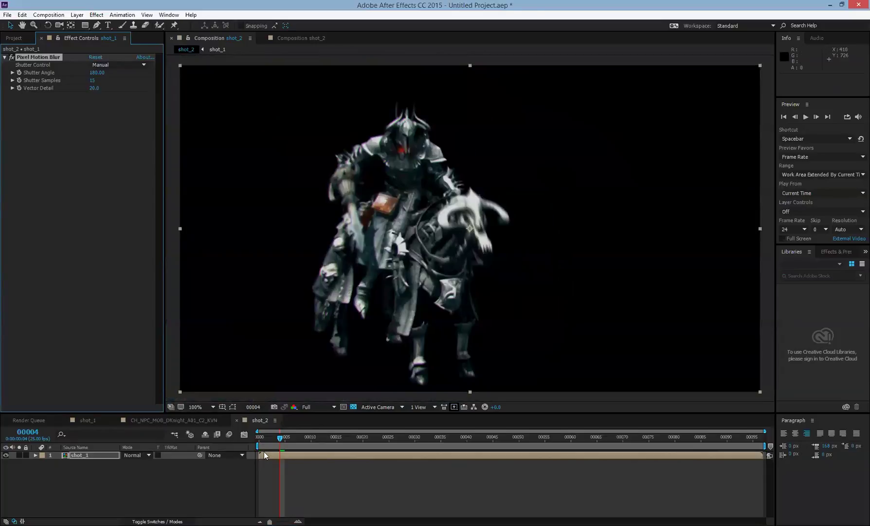
{"action": "mouse_move", "coordinate": [281, 438]}
{"action": "left_mouse_down"}
{"action": "mouse_move", "coordinate": [316, 440]}
{"action": "mouse_move", "coordinate": [273, 443]}
{"action": "left_mouse_up"}
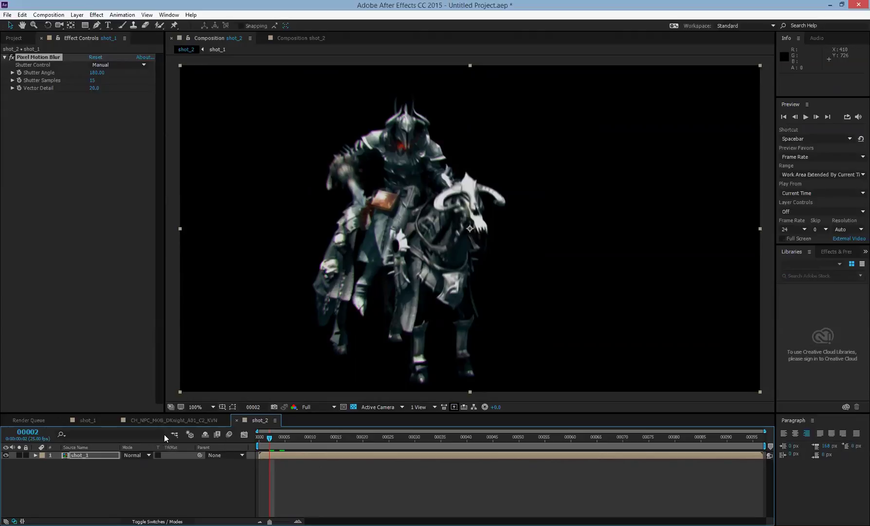
- Review the Group 1 Null and Black Solid 1 layers in shot_1, and return to shot_2
{"action": "left_click", "coordinate": [93, 417]}
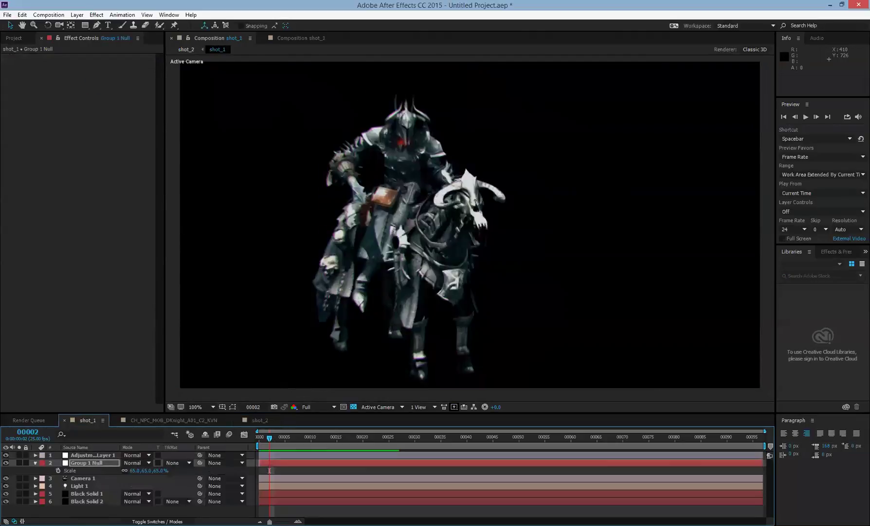
{"action": "left_click", "coordinate": [35, 462]}
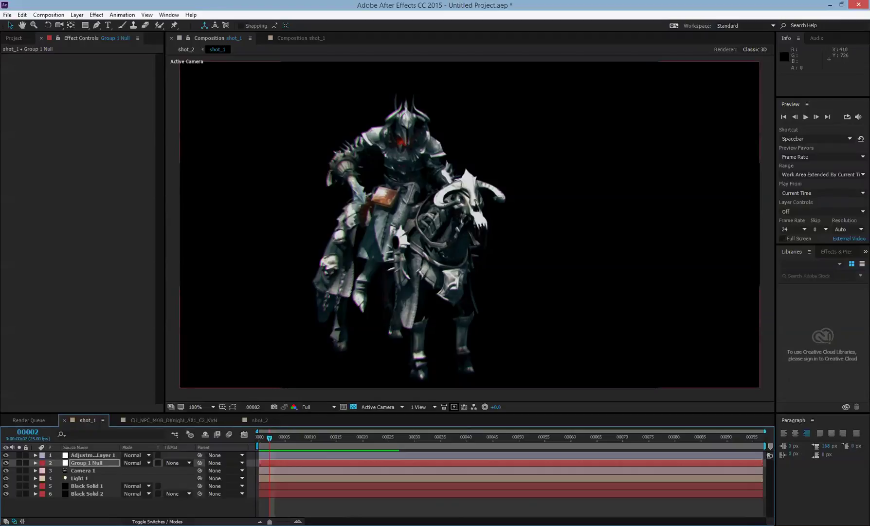
{"action": "left_click", "coordinate": [86, 485]}
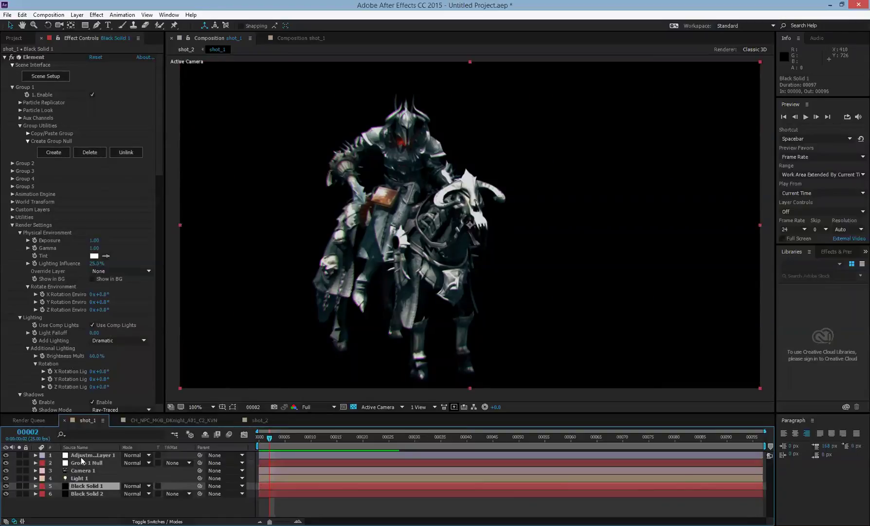
{"action": "left_click", "coordinate": [259, 420]}
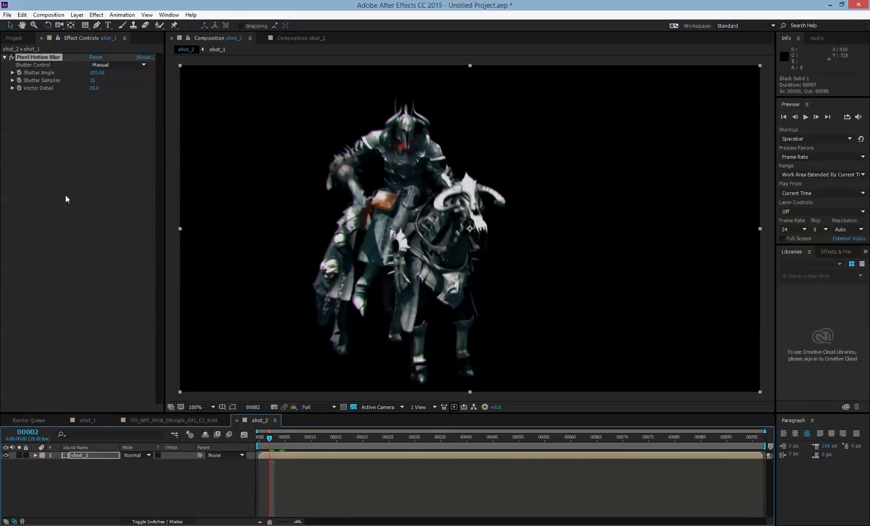
- Turn off Pixel Motion Blur on the shot_1 layer and apply CC Force Motion Blur instead
{"action": "left_click", "coordinate": [97, 15]}
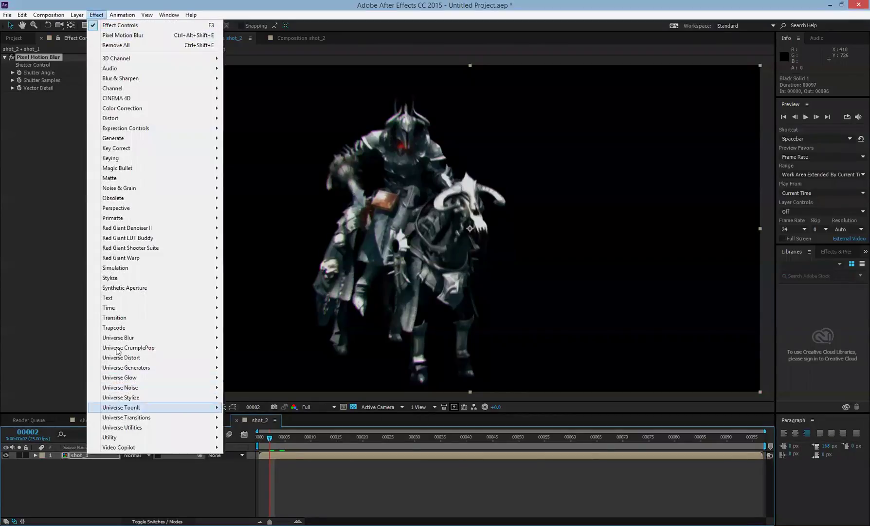
{"action": "mouse_move", "coordinate": [124, 307]}
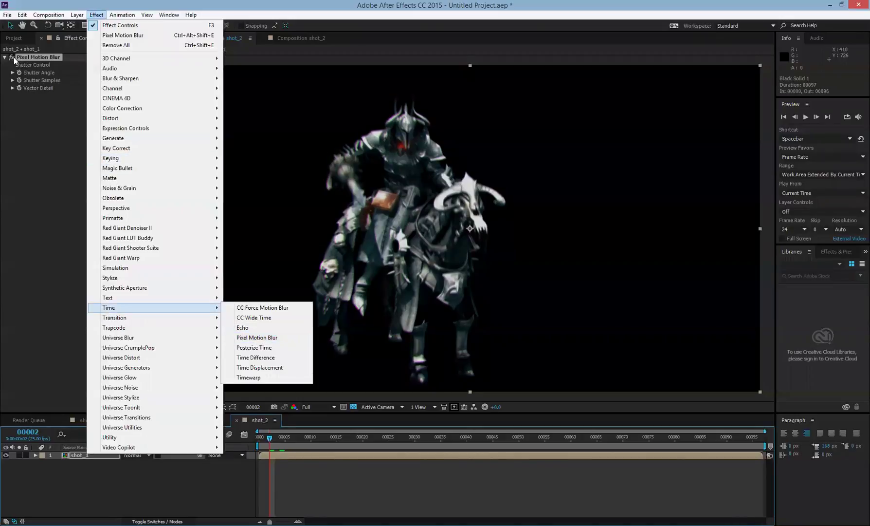
{"action": "left_click", "coordinate": [44, 106]}
{"action": "left_click", "coordinate": [96, 14]}
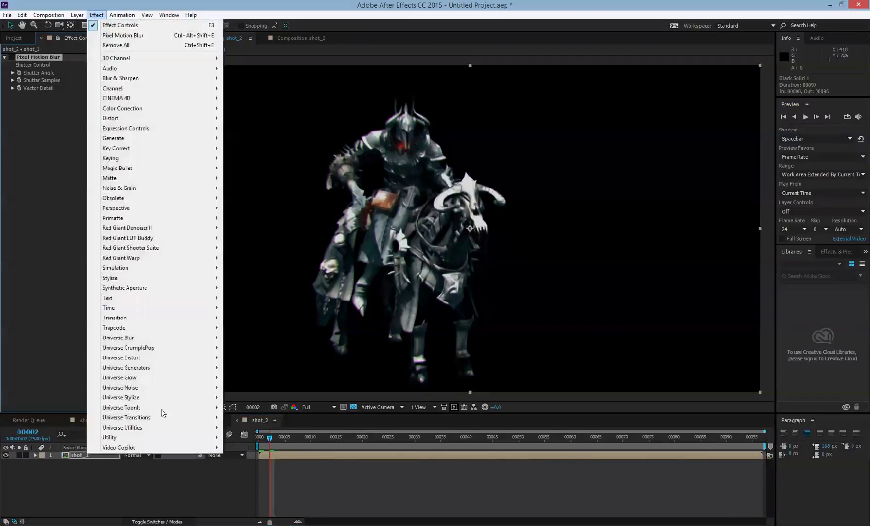
{"action": "mouse_move", "coordinate": [177, 308]}
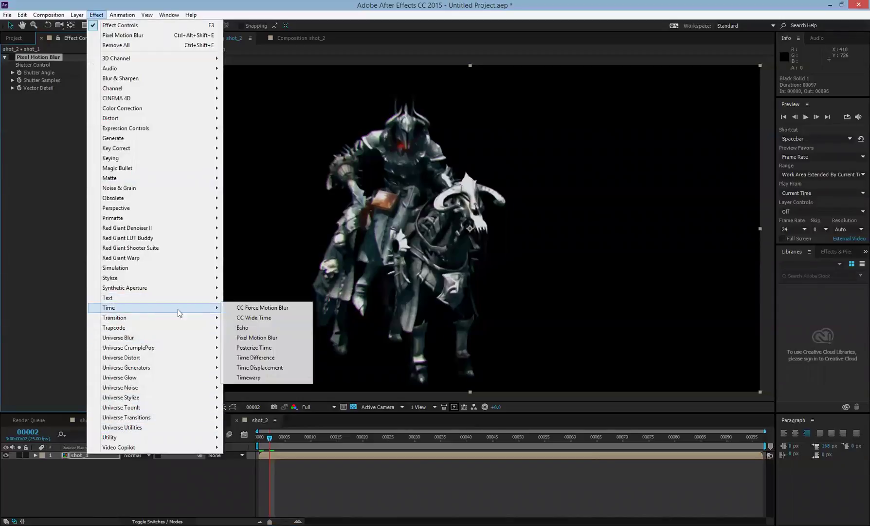
{"action": "left_click", "coordinate": [258, 308]}
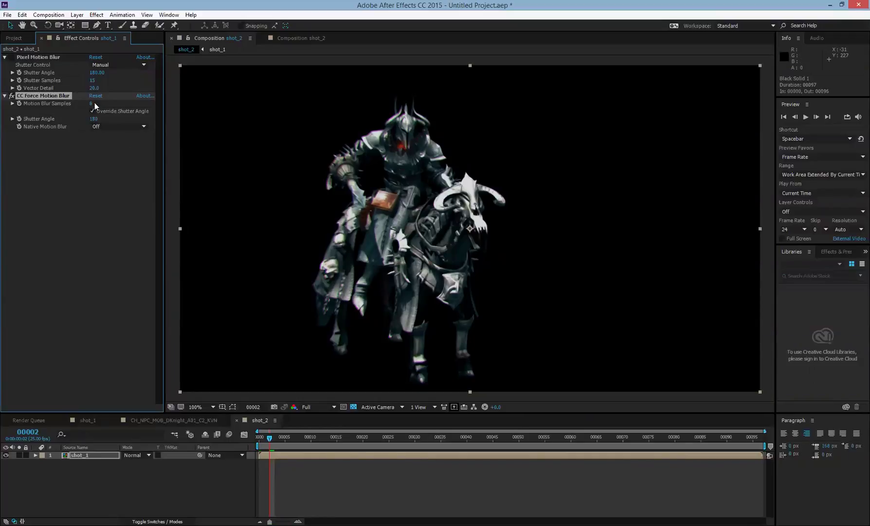
- Set CC Force Motion Blur to 23 Motion Blur Samples with a larger Shutter Angle, and check it at frame 12
{"action": "left_click_drag", "start_coordinate": [90, 103], "coordinate": [98, 104]}
{"action": "key", "text": "period"}
{"action": "left_click_drag", "start_coordinate": [98, 120], "coordinate": [103, 120]}
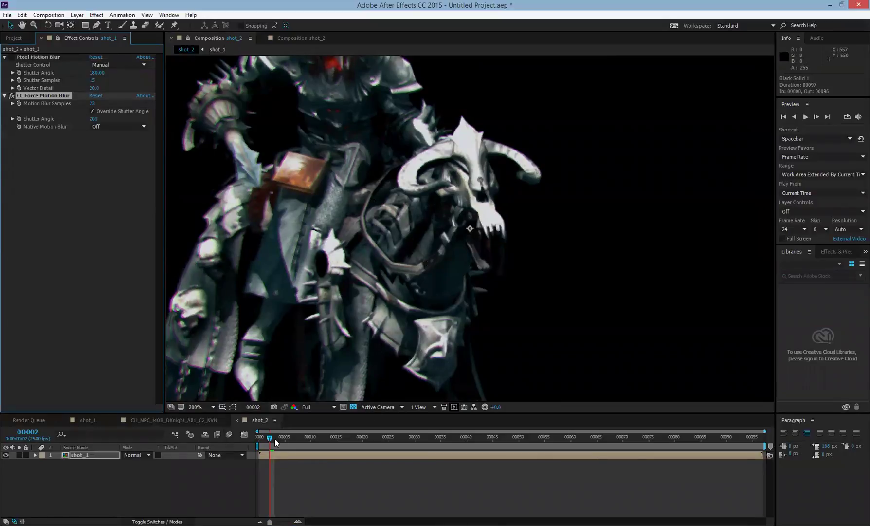
{"action": "left_click_drag", "start_coordinate": [283, 439], "coordinate": [319, 440]}
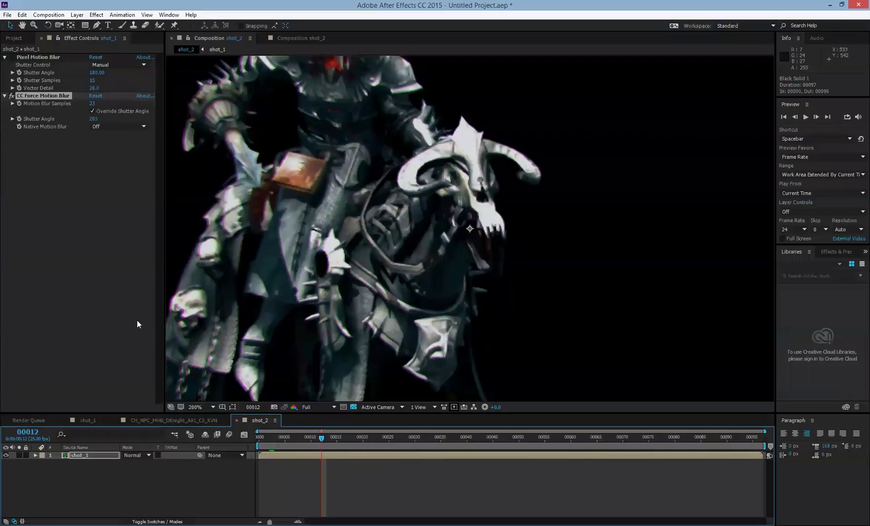
- Turn off CC Force Motion Blur, turn Pixel Motion Blur back on, and check the blur on nearby frames
{"action": "left_click", "coordinate": [11, 97]}
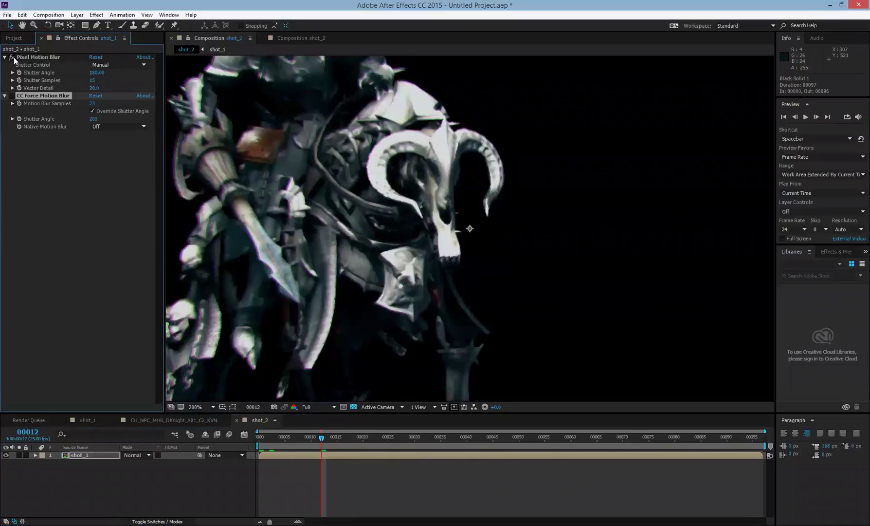
{"action": "left_click", "coordinate": [14, 57]}
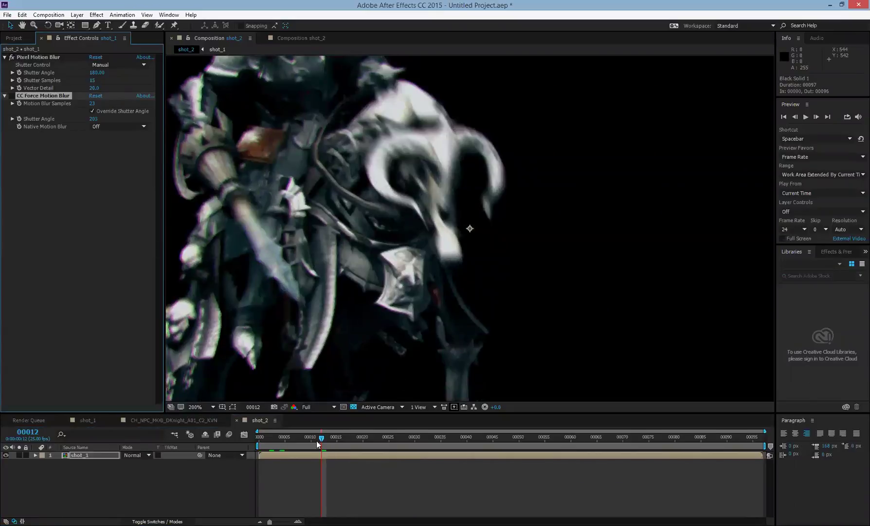
{"action": "mouse_move", "coordinate": [311, 441]}
{"action": "left_mouse_down"}
{"action": "mouse_move", "coordinate": [298, 441]}
{"action": "mouse_move", "coordinate": [305, 440]}
{"action": "left_mouse_up"}
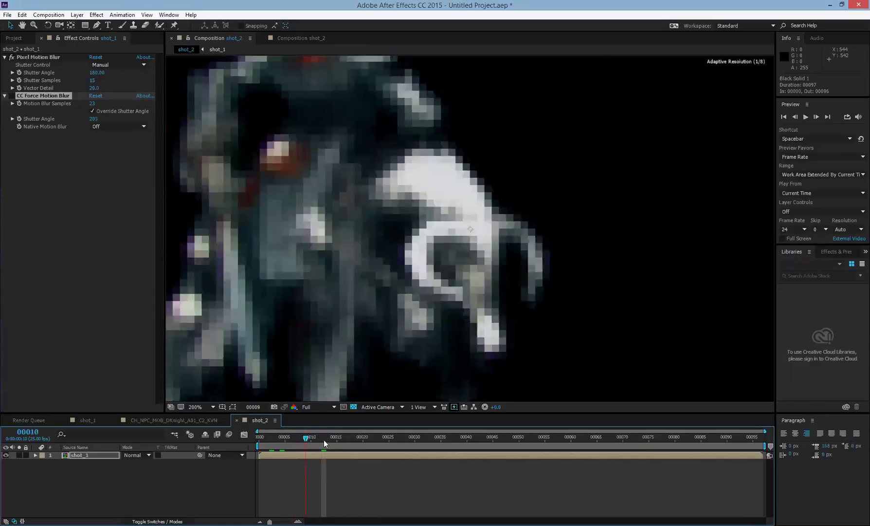
- Compare the knight's movement around frames 12 to 18 in shot_1 with the motion-blurred version in shot_2
{"action": "left_click", "coordinate": [173, 419]}
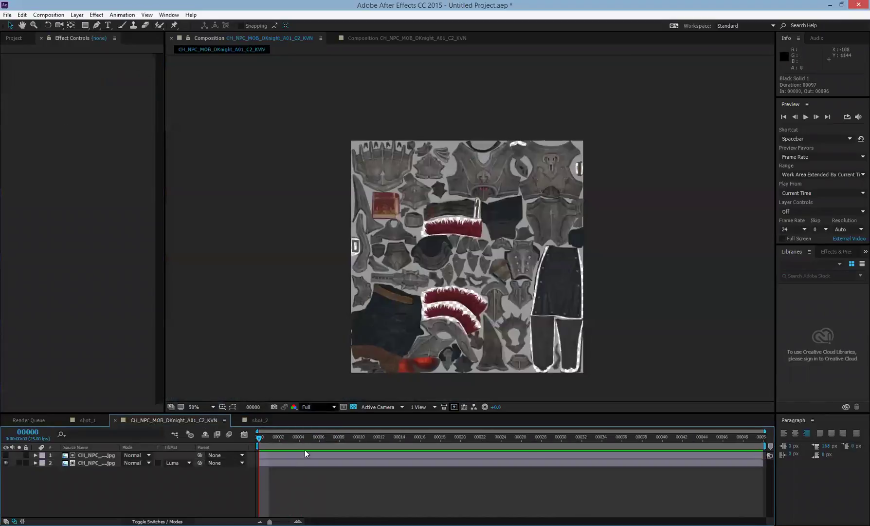
{"action": "left_click", "coordinate": [89, 422]}
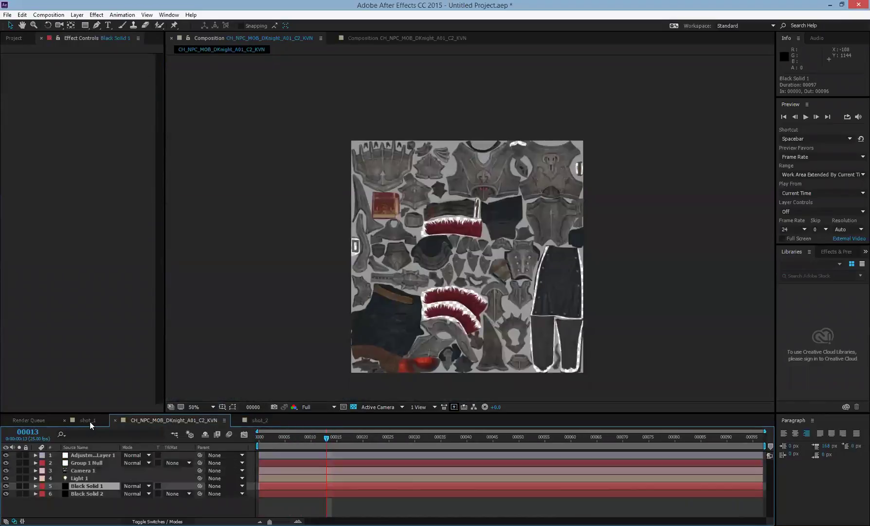
{"action": "key", "text": "Page_Down"}
{"action": "left_click", "coordinate": [352, 438]}
{"action": "key", "text": "period"}
{"action": "key", "text": "period"}
{"action": "key", "text": "comma"}
{"action": "key", "text": "comma"}
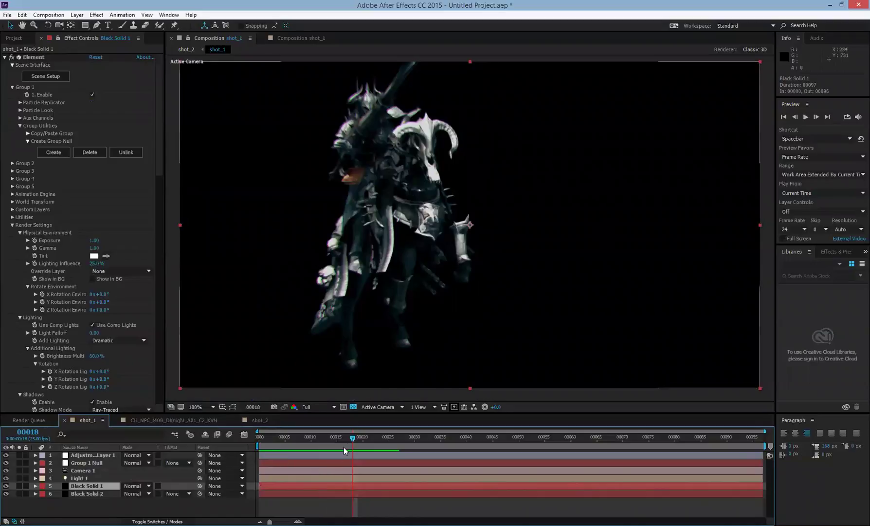
{"action": "left_click_drag", "start_coordinate": [351, 438], "coordinate": [321, 438]}
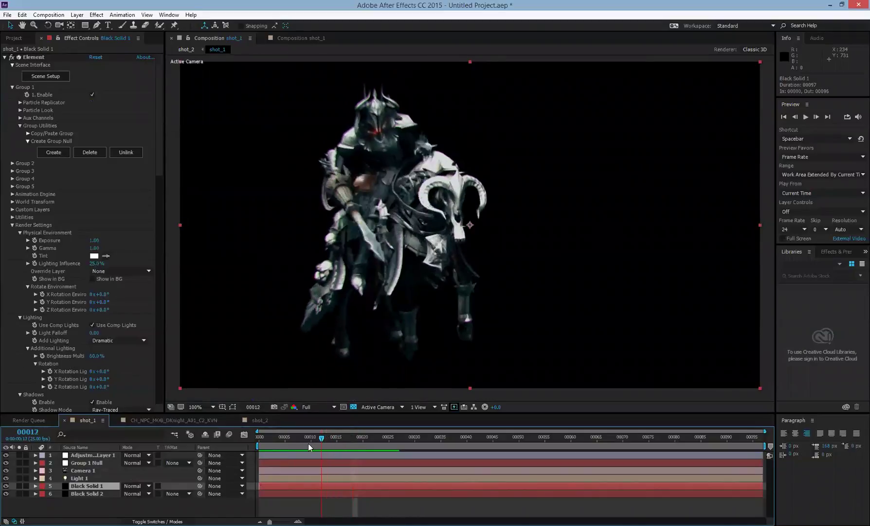
{"action": "key", "text": "Page_Down"}
{"action": "left_click", "coordinate": [261, 420]}
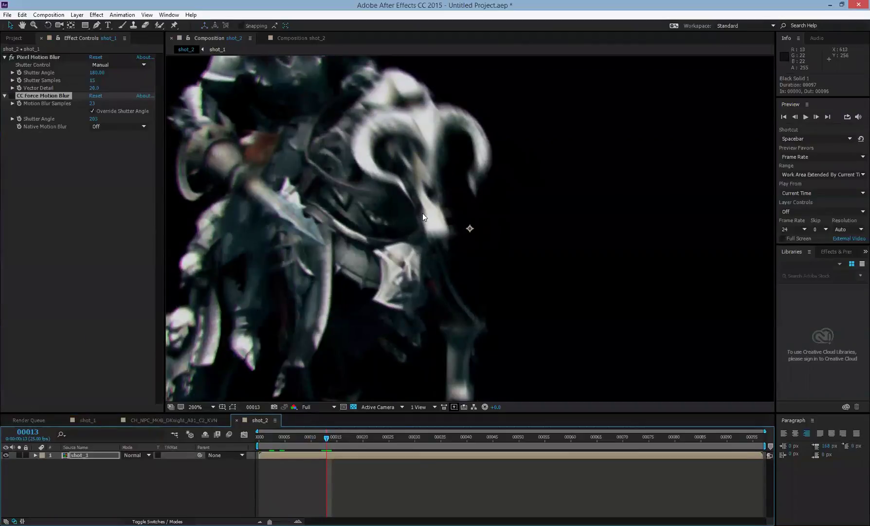
- View shot_2 at 100% and play back the animation to check the Pixel Motion Blur result
{"action": "key", "text": "slash"}
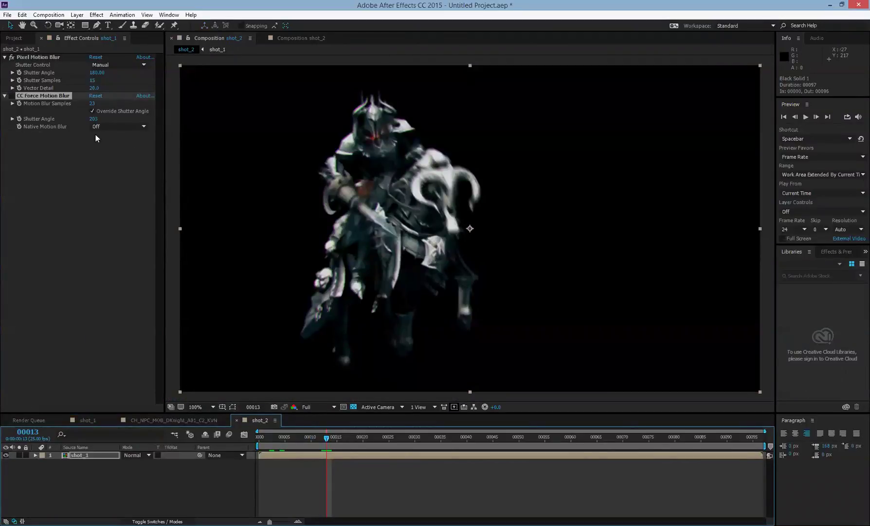
{"action": "key", "text": "space"}
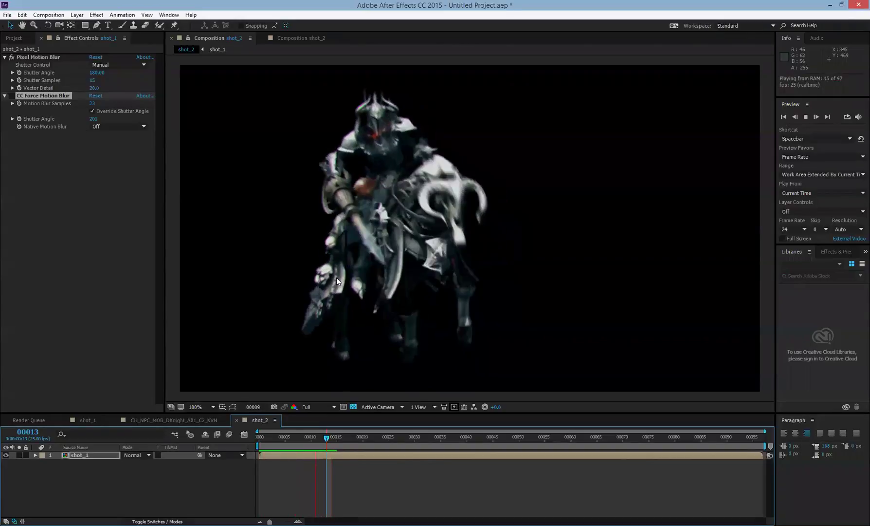
{"action": "key", "text": "space"}
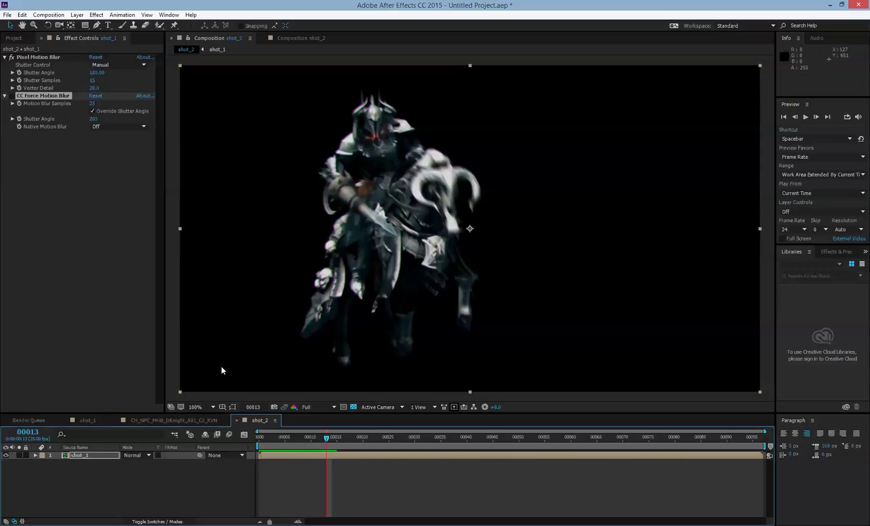
{"action": "left_click", "coordinate": [307, 334]}
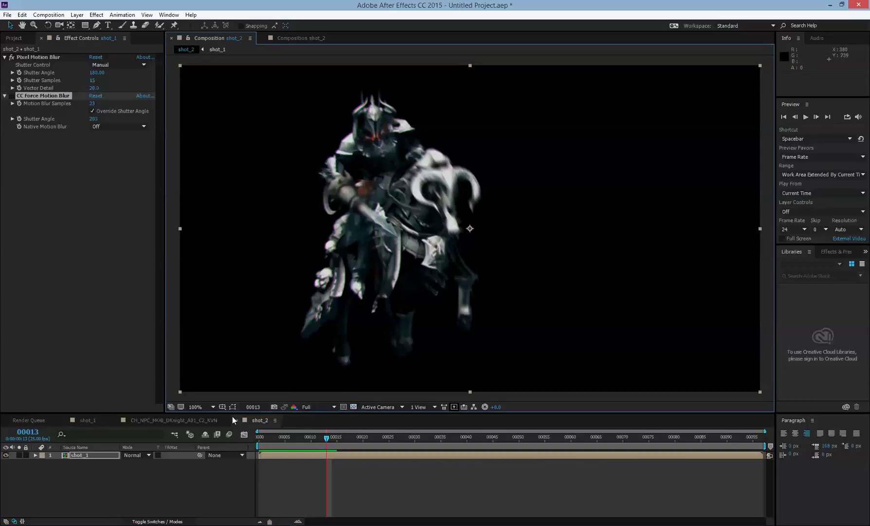
- Hide the Black Solid 2 background in shot_1 and show the transparency grid to check the knight's cutout in both compositions
{"action": "left_click", "coordinate": [88, 420]}
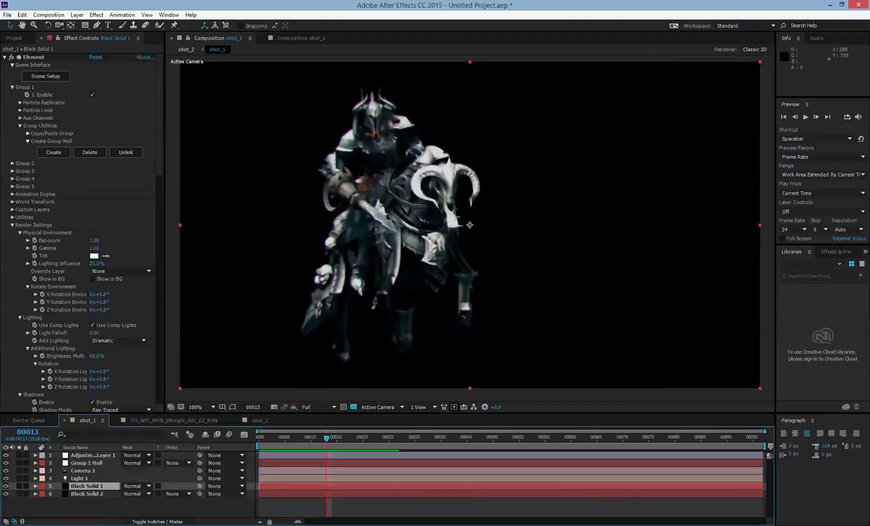
{"action": "left_click", "coordinate": [6, 493]}
{"action": "left_click", "coordinate": [260, 419]}
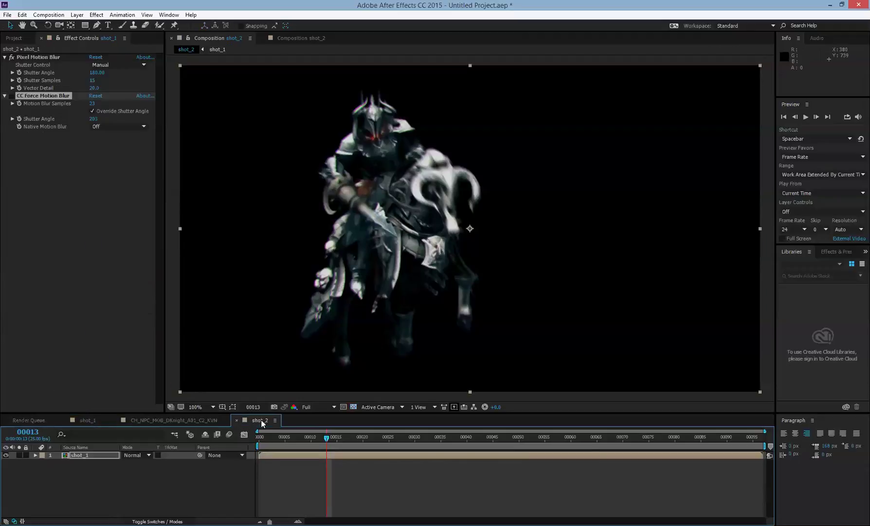
{"action": "left_click", "coordinate": [354, 407]}
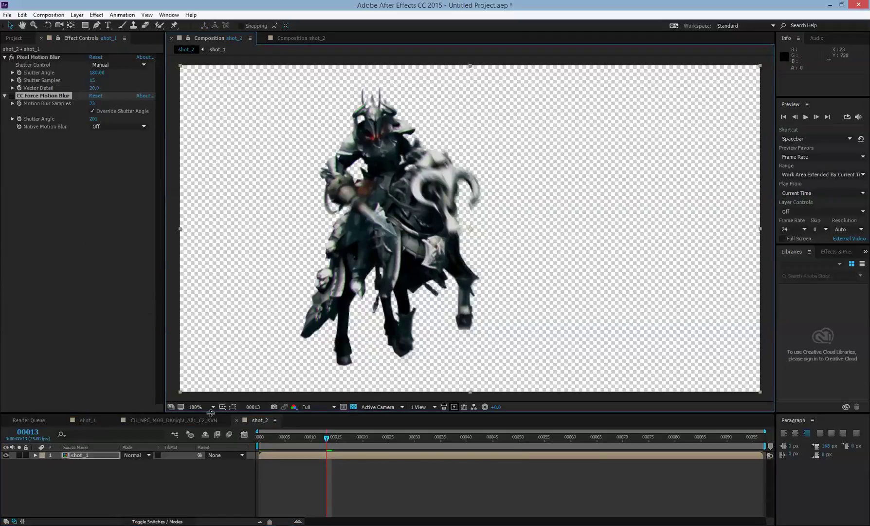
{"action": "left_click", "coordinate": [87, 419]}
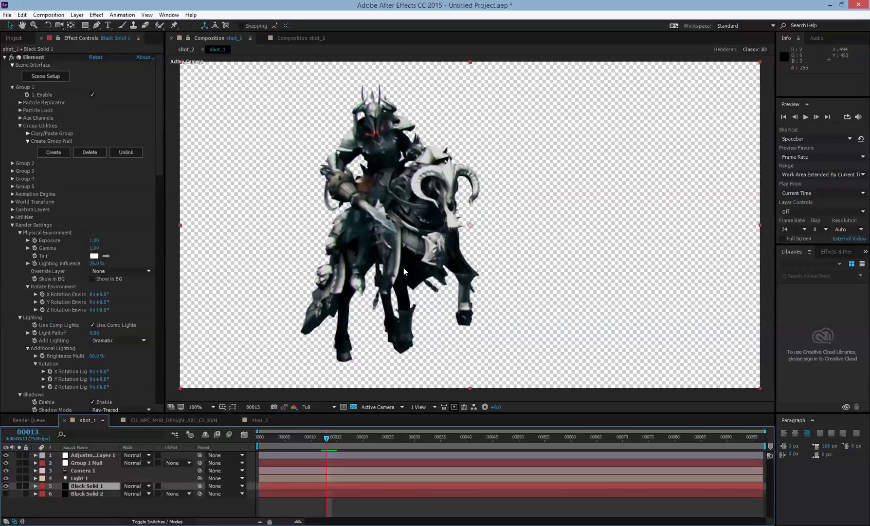
- Orbit the camera to another side of the knight in shot_1 and look through the available effect categories
{"action": "left_click_drag", "start_coordinate": [430, 231], "coordinate": [449, 232]}
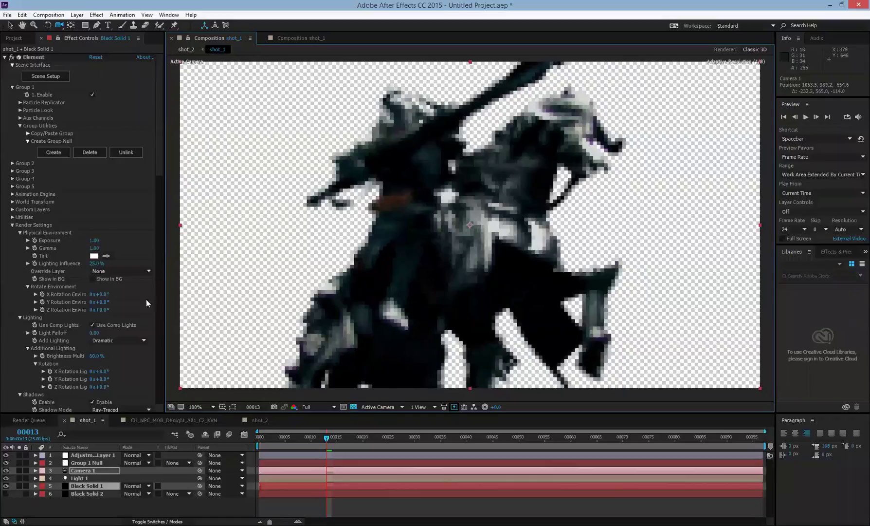
{"action": "key", "text": "alt+t"}
{"action": "mouse_move", "coordinate": [139, 307]}
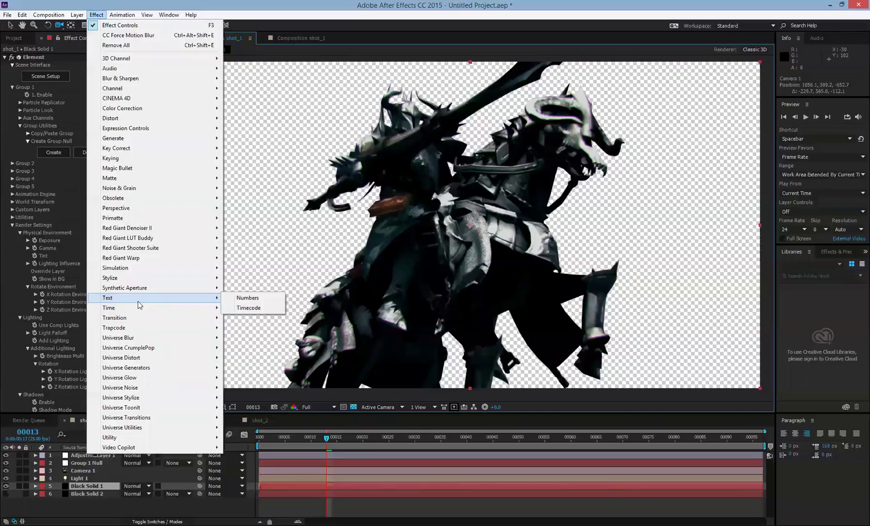
{"action": "mouse_move", "coordinate": [140, 249]}
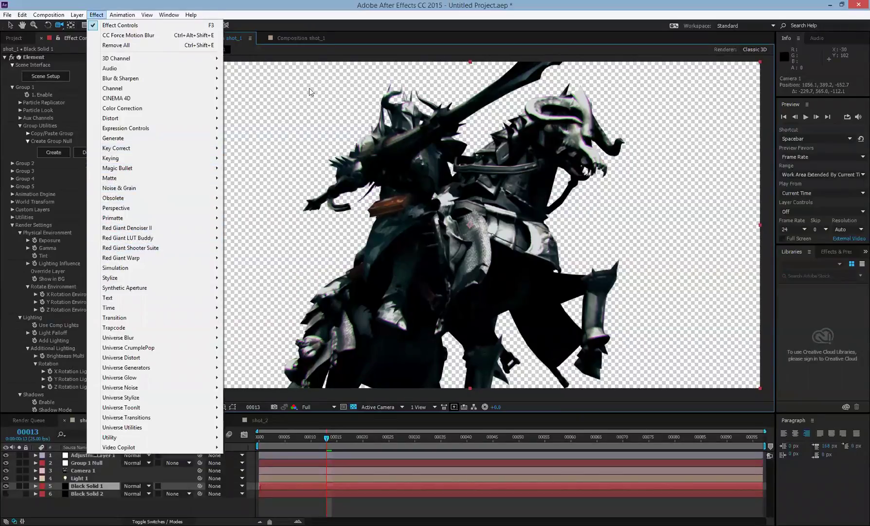
{"action": "left_click", "coordinate": [320, 10]}
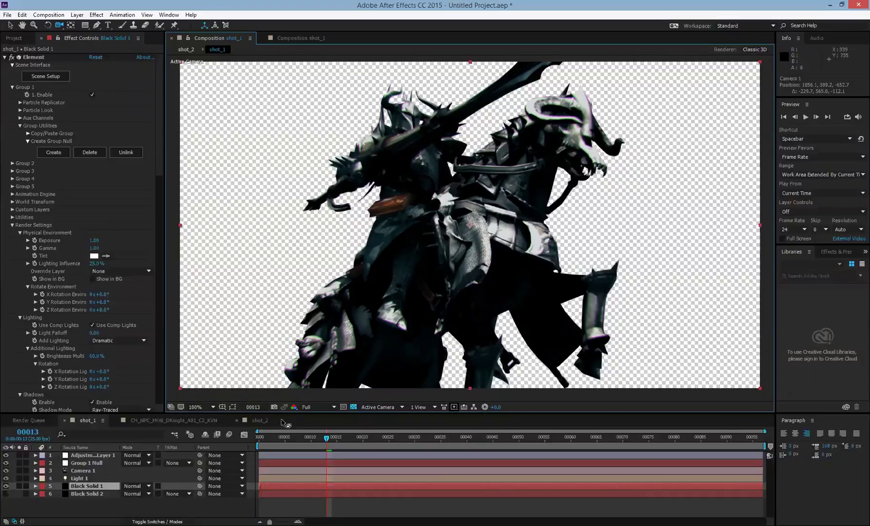
- Set the Shutter Angle of the disabled CC Force Motion Blur to 172 in shot_2 and return to shot_1
{"action": "left_click", "coordinate": [260, 420]}
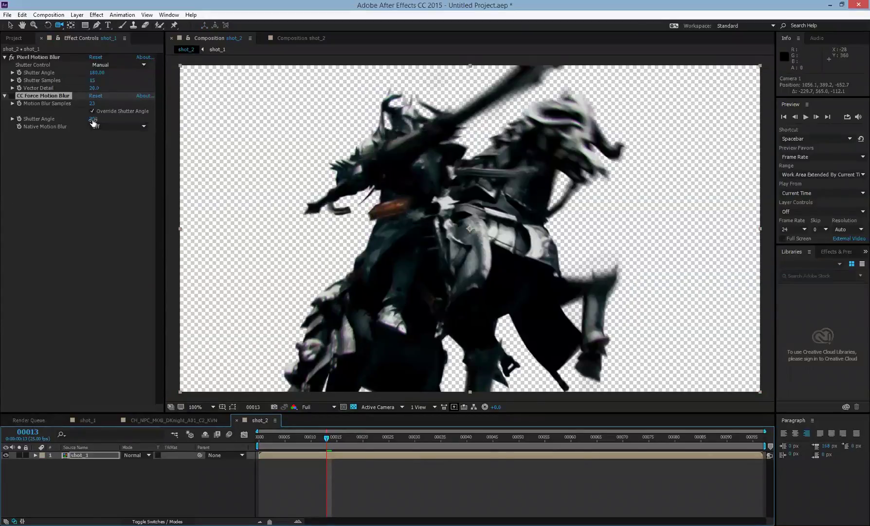
{"action": "left_click_drag", "start_coordinate": [91, 122], "coordinate": [80, 120]}
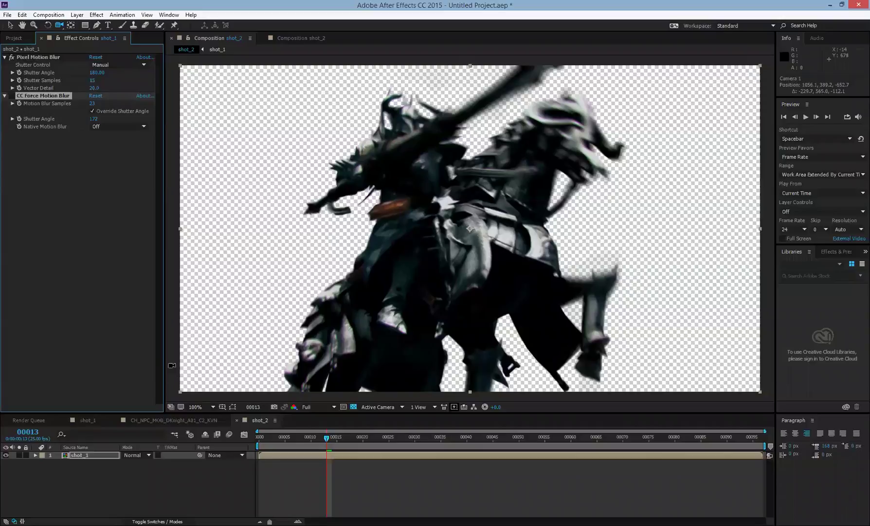
{"action": "left_click", "coordinate": [88, 420]}
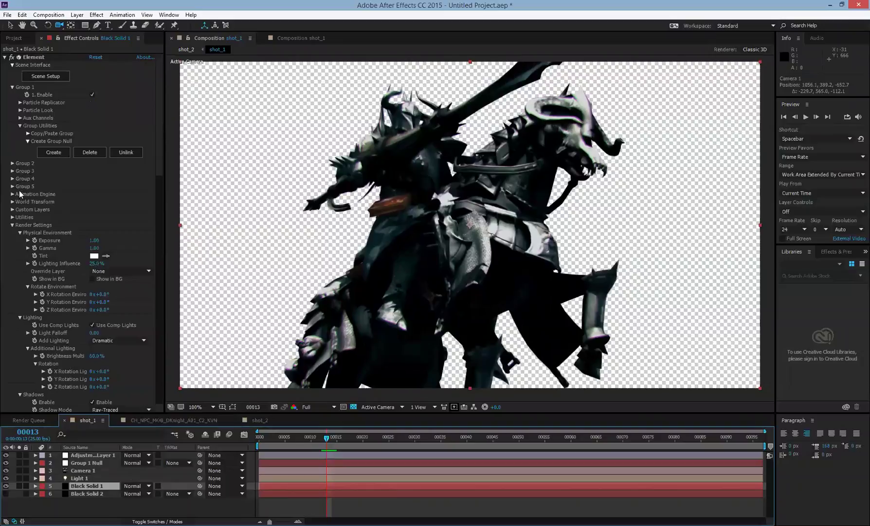
- Examine the knight's group folder assignment in Element's Scene Setup and go back to the composition
{"action": "left_click", "coordinate": [64, 77]}
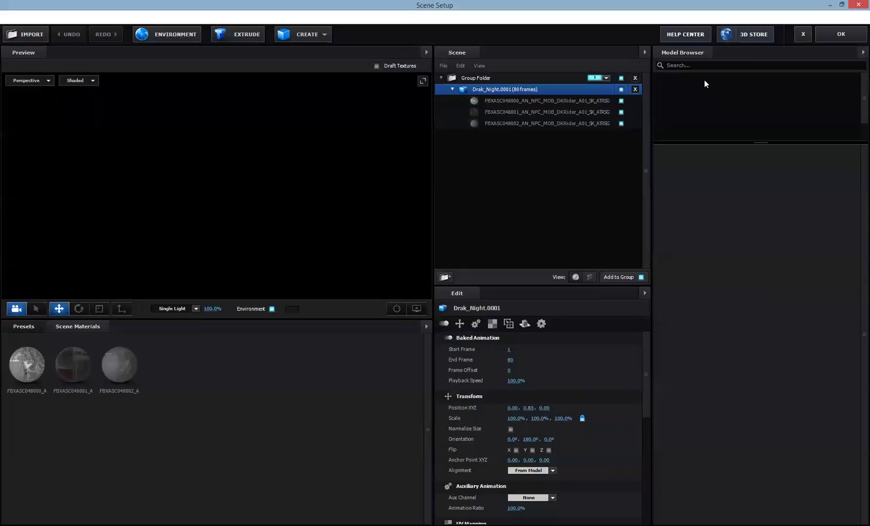
{"action": "left_click", "coordinate": [702, 79]}
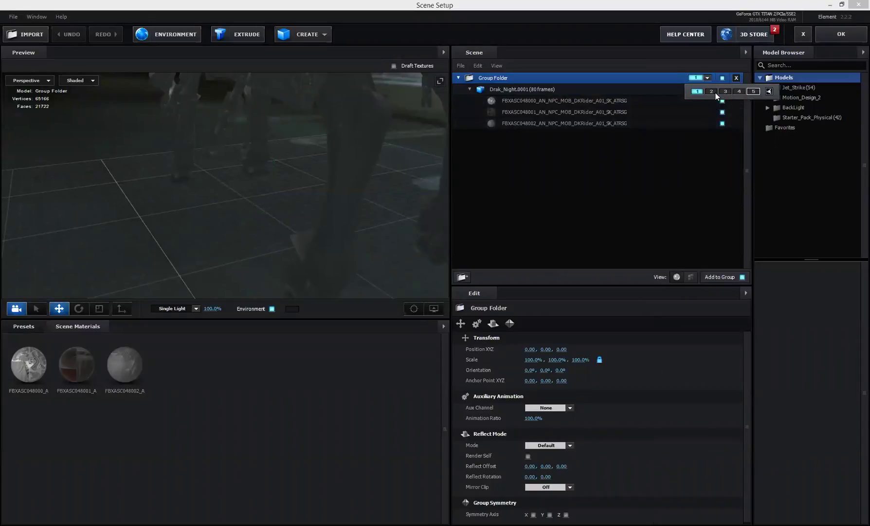
{"action": "left_click", "coordinate": [837, 35]}
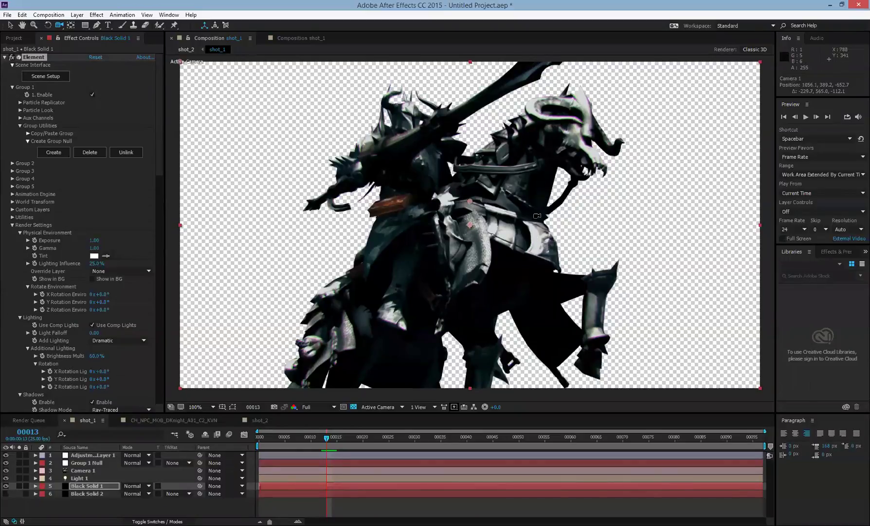
- Orbit the camera around the knight and turn off the Curves and Brightness & Contrast effects on Black Solid 1
{"action": "left_click_drag", "start_coordinate": [537, 215], "coordinate": [515, 267]}
{"action": "left_click_drag", "start_coordinate": [544, 266], "coordinate": [336, 341]}
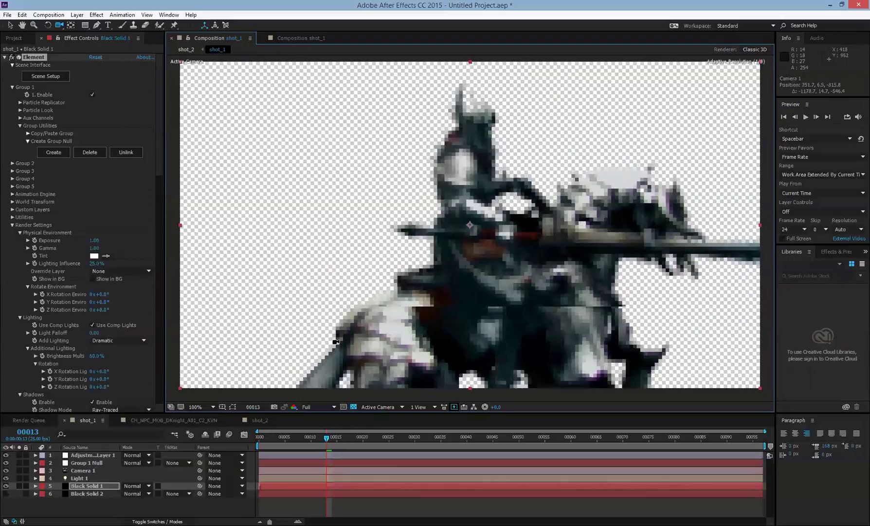
{"action": "left_click_drag", "start_coordinate": [182, 448], "coordinate": [177, 459]}
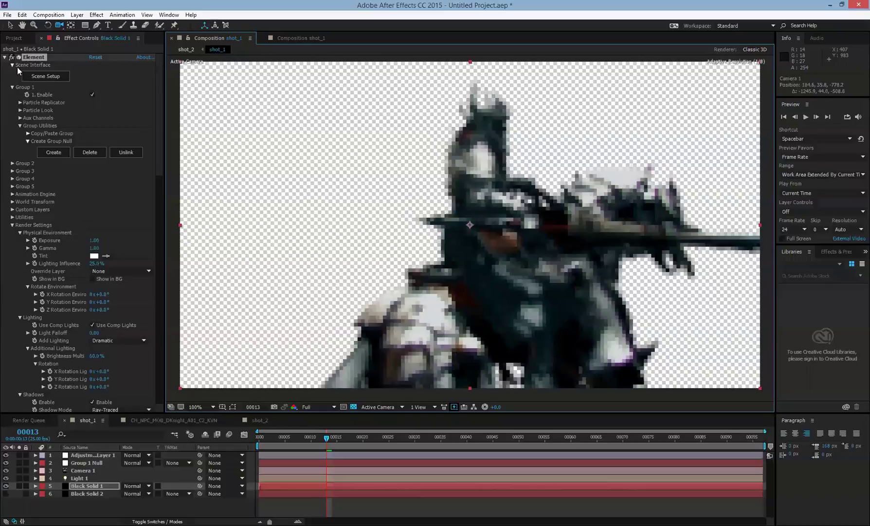
{"action": "left_click_drag", "start_coordinate": [18, 70], "coordinate": [2, 58]}
{"action": "left_click", "coordinate": [4, 57]}
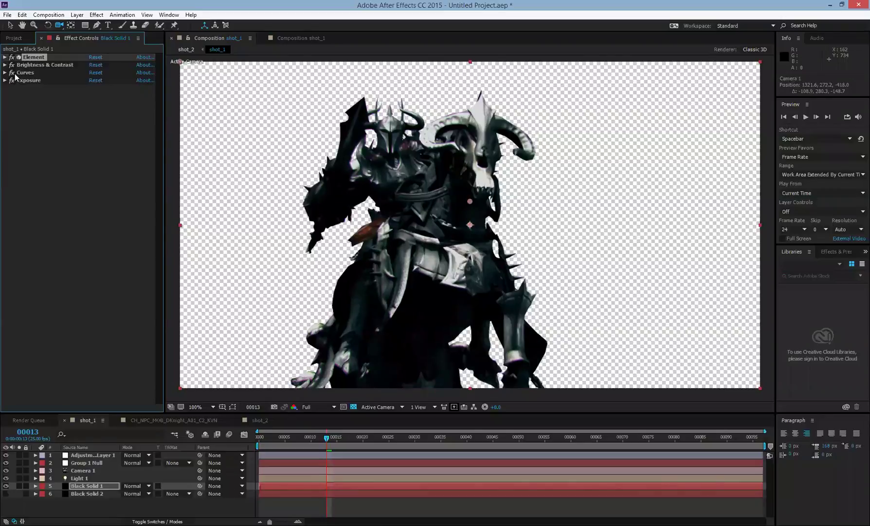
{"action": "left_click", "coordinate": [12, 73]}
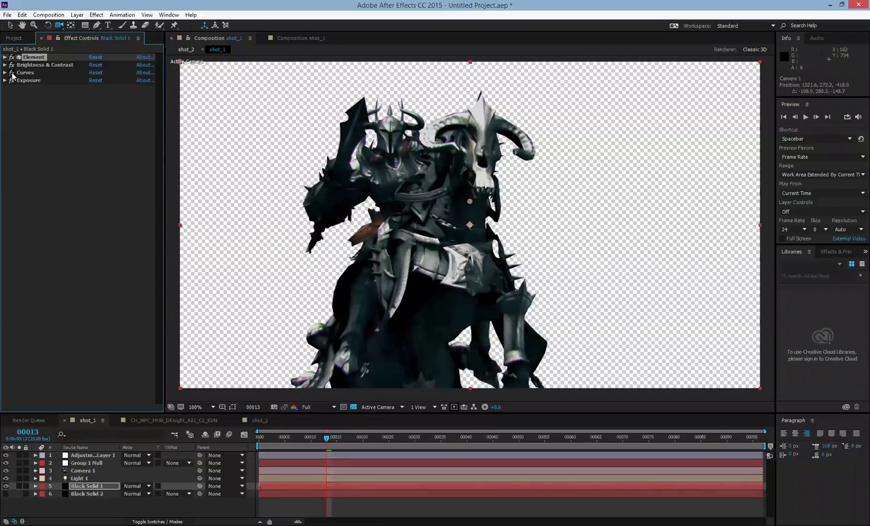
{"action": "left_click", "coordinate": [12, 72]}
{"action": "left_click", "coordinate": [11, 65]}
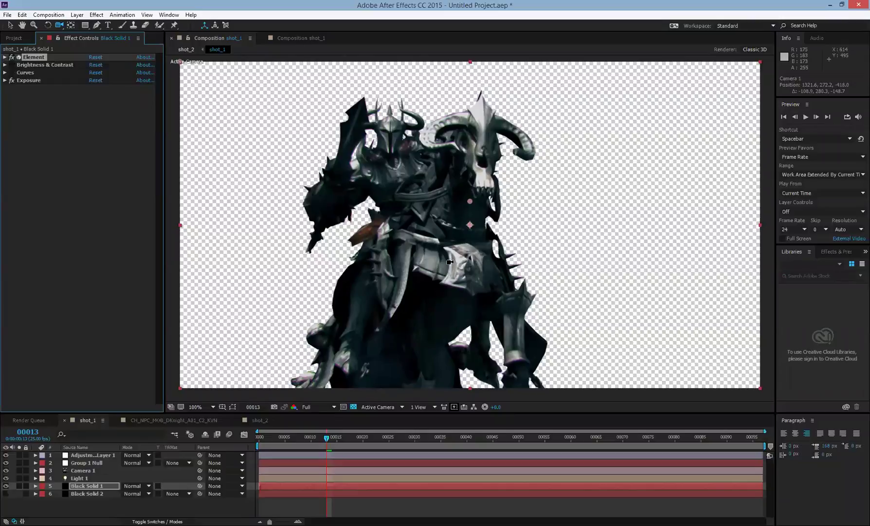
- Orbit the camera to inspect the ungraded knight from several sides and switch off the transparency grid
{"action": "left_click_drag", "start_coordinate": [488, 242], "coordinate": [465, 261]}
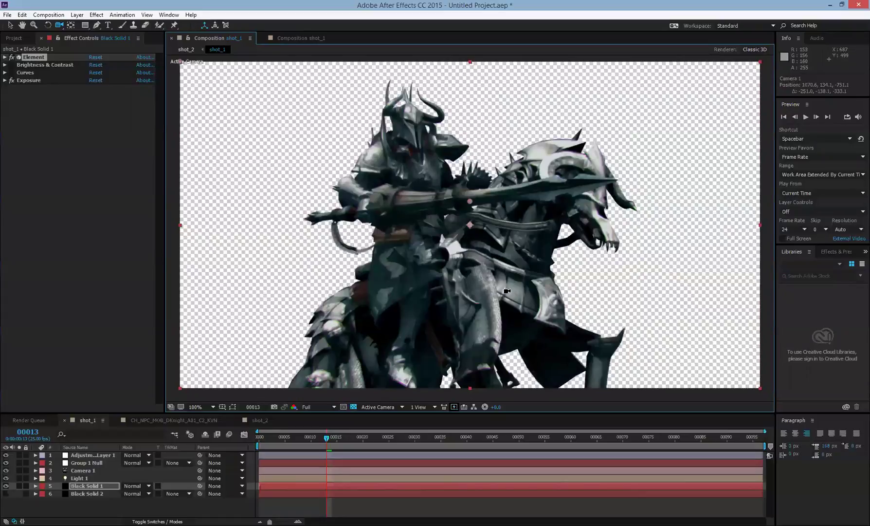
{"action": "mouse_move", "coordinate": [472, 260]}
{"action": "left_mouse_down"}
{"action": "mouse_move", "coordinate": [509, 259]}
{"action": "mouse_move", "coordinate": [532, 243]}
{"action": "left_mouse_up"}
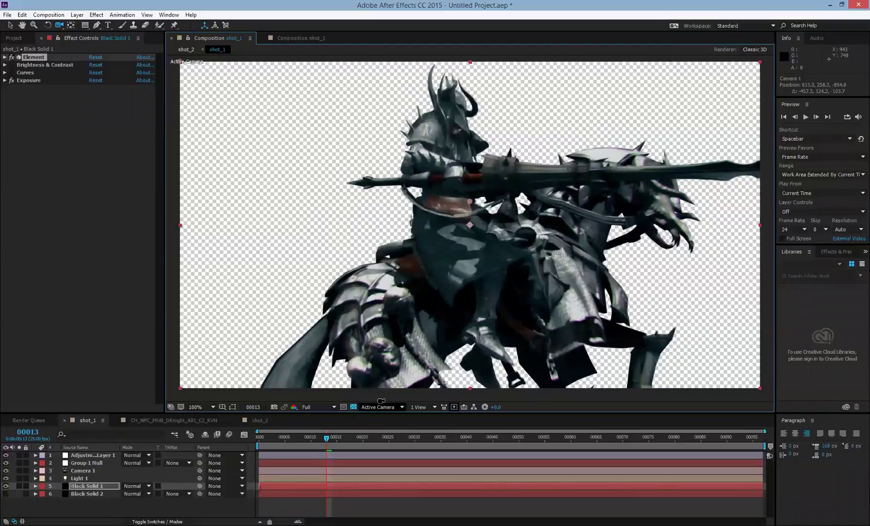
{"action": "left_click", "coordinate": [354, 407]}
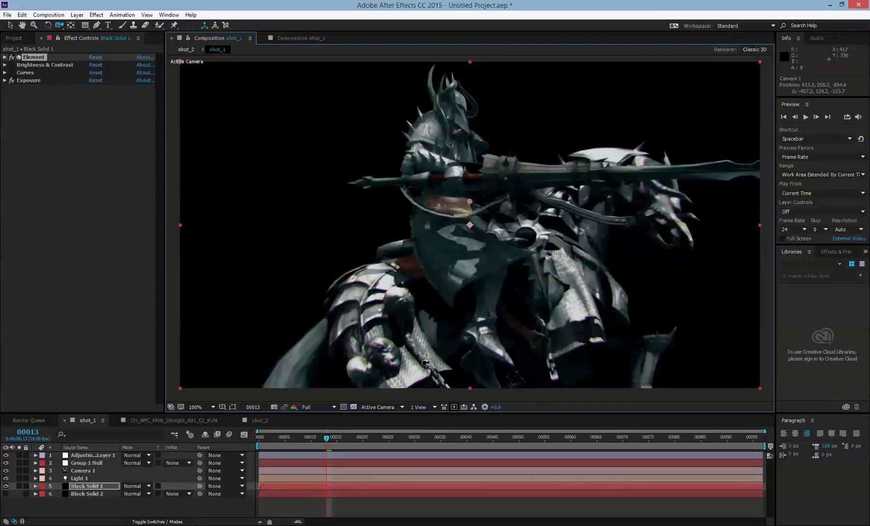
{"action": "left_click_drag", "start_coordinate": [554, 257], "coordinate": [427, 274]}
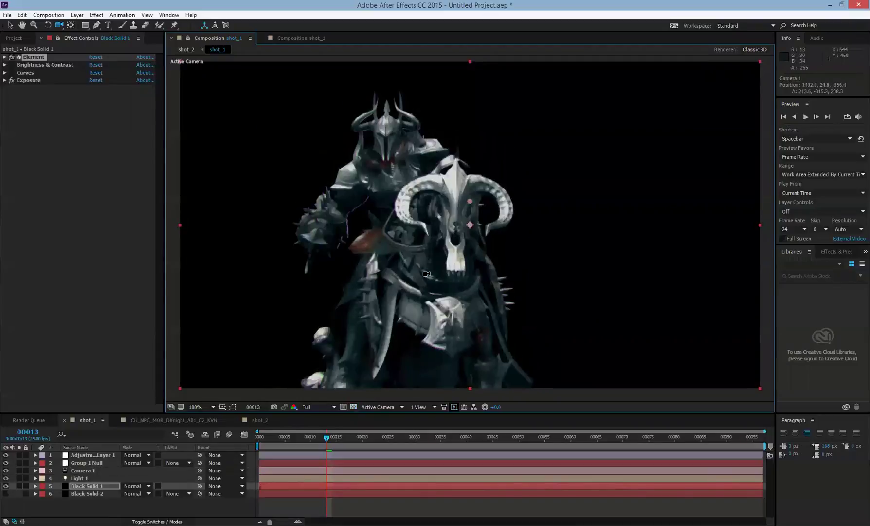
- Compare the grading on Black Solid 1, leave Brightness & Contrast, Curves and Exposure off, and hide Adjustment Layer 1
{"action": "left_click", "coordinate": [12, 69]}
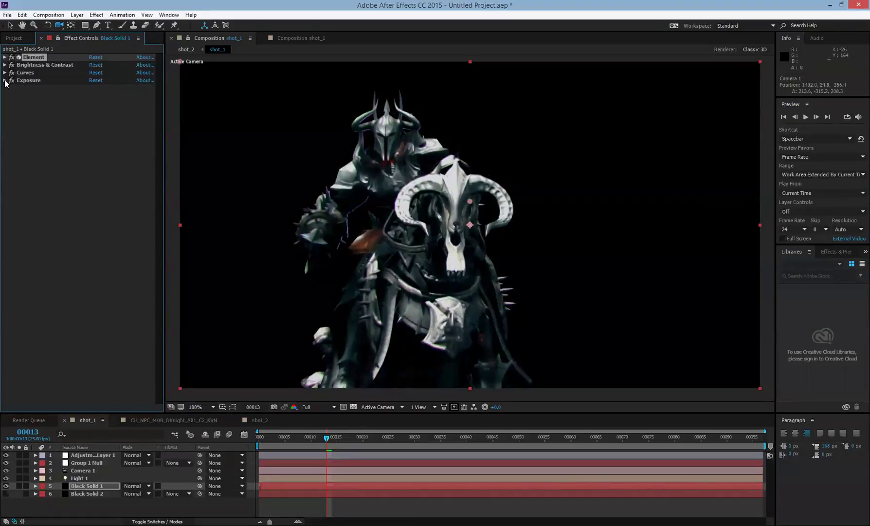
{"action": "left_click", "coordinate": [12, 72]}
{"action": "left_click", "coordinate": [11, 64]}
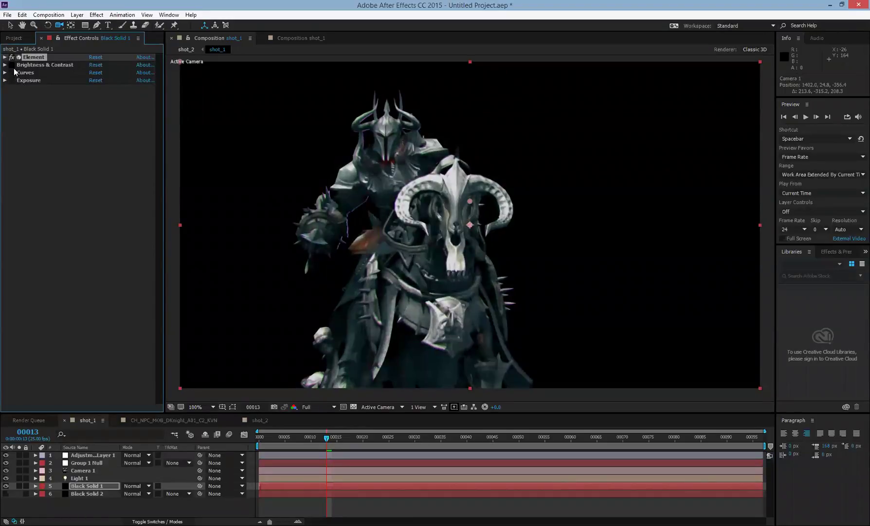
{"action": "left_click", "coordinate": [12, 80]}
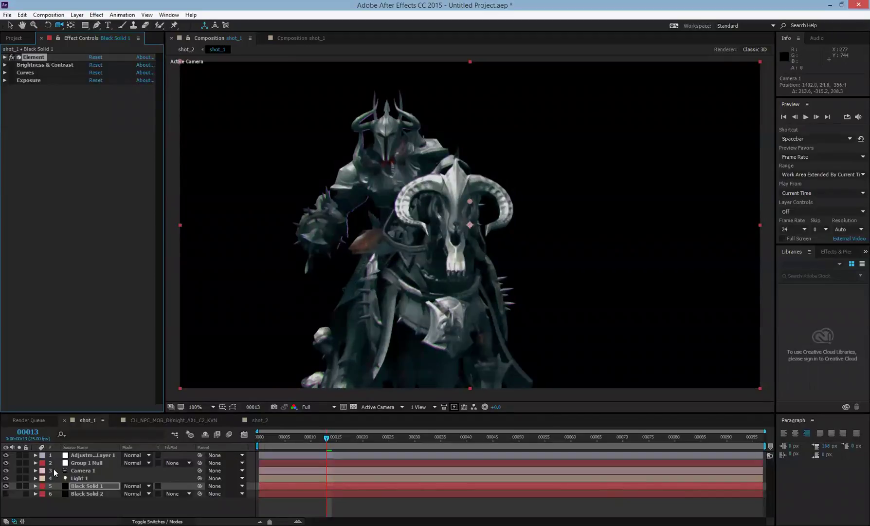
{"action": "left_click", "coordinate": [6, 455]}
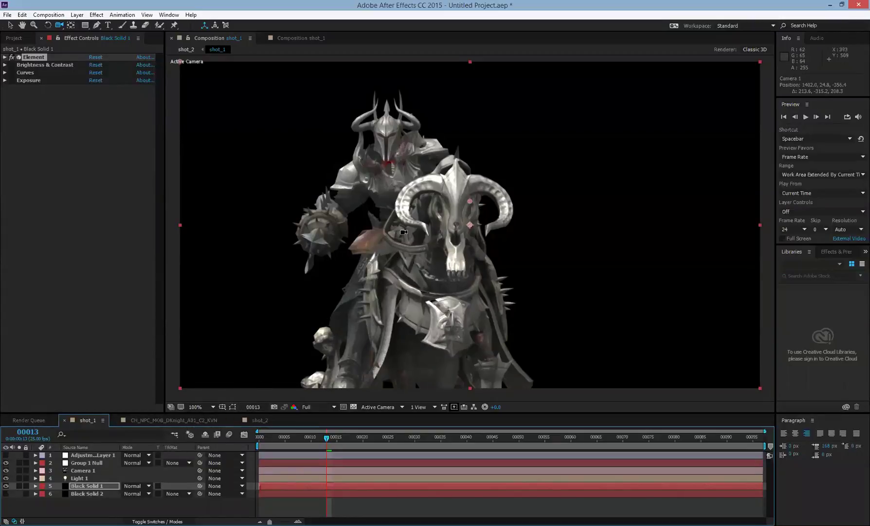
{"action": "left_click_drag", "start_coordinate": [400, 234], "coordinate": [347, 233]}
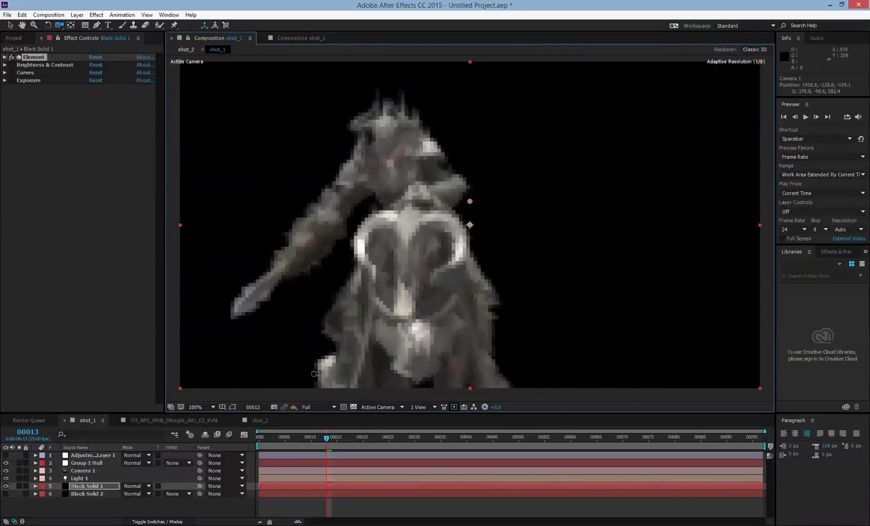
- Add a second light of type Spot, named Light 2, to shot_1
{"action": "left_click", "coordinate": [78, 15]}
{"action": "mouse_move", "coordinate": [125, 24]}
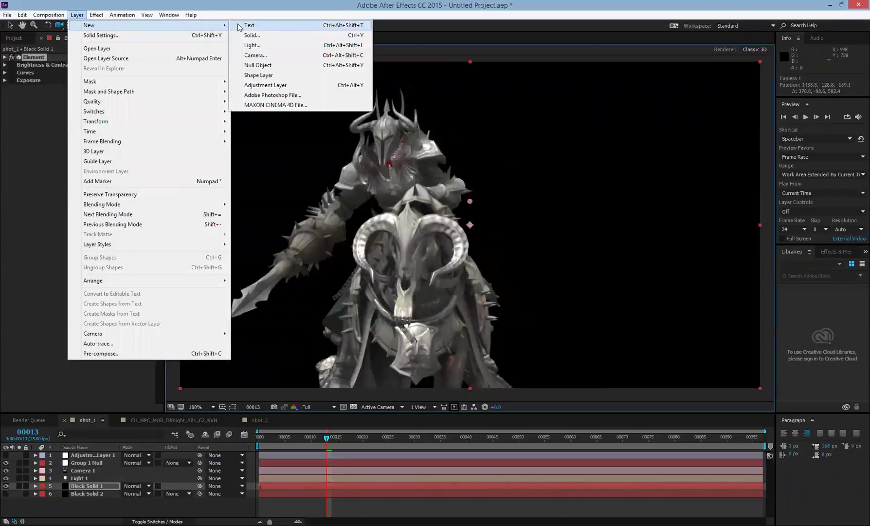
{"action": "left_click", "coordinate": [260, 44]}
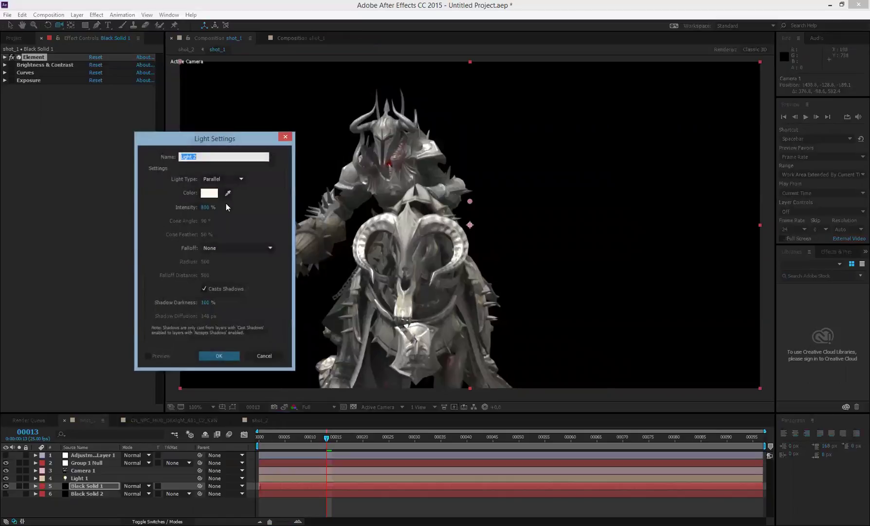
{"action": "left_click", "coordinate": [240, 180]}
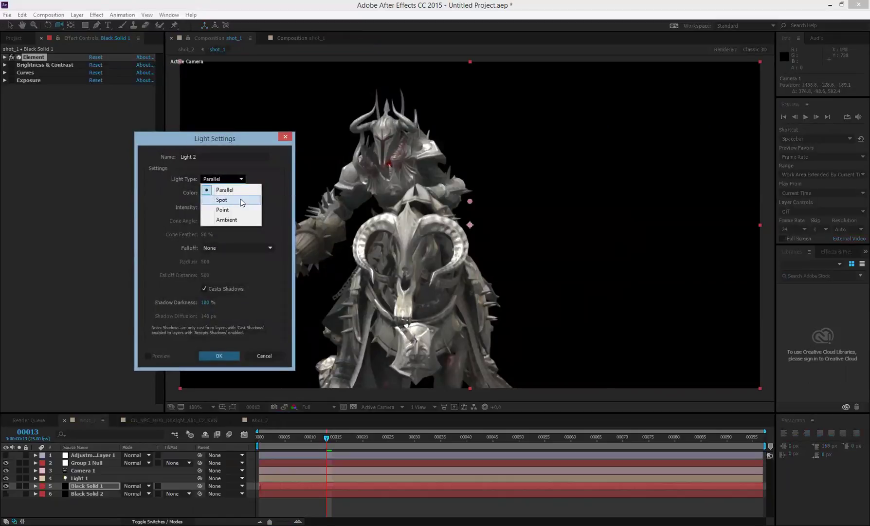
{"action": "left_click", "coordinate": [241, 198]}
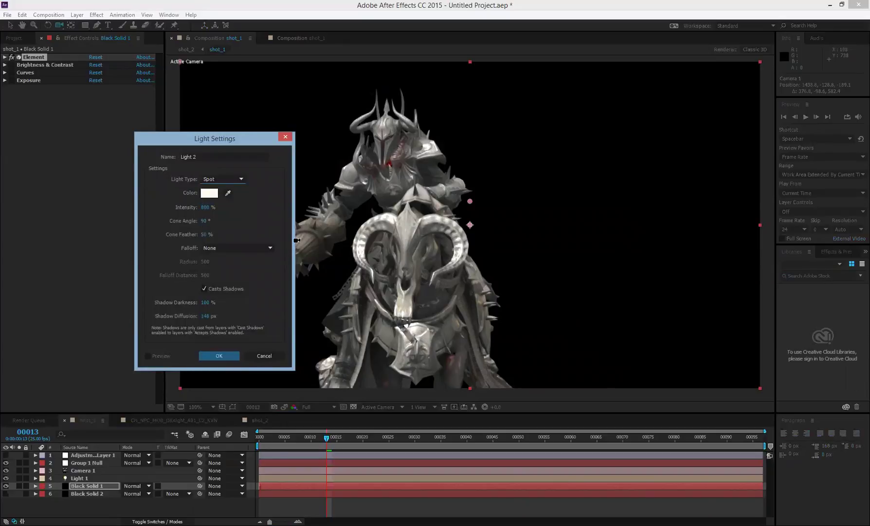
{"action": "left_click", "coordinate": [228, 358]}
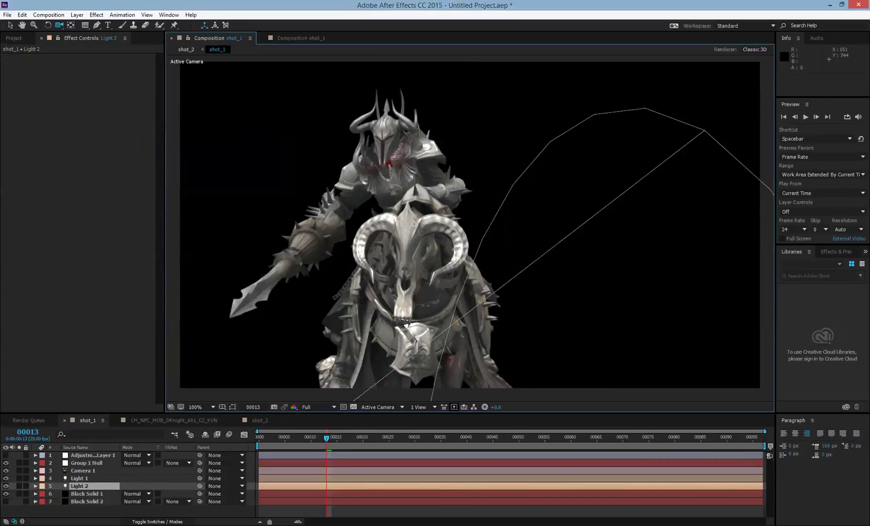
- Move Light 2 to a position above and to the left of the knight
{"action": "key", "text": "comma"}
{"action": "key", "text": "comma"}
{"action": "key", "text": "comma"}
{"action": "key", "text": "comma"}
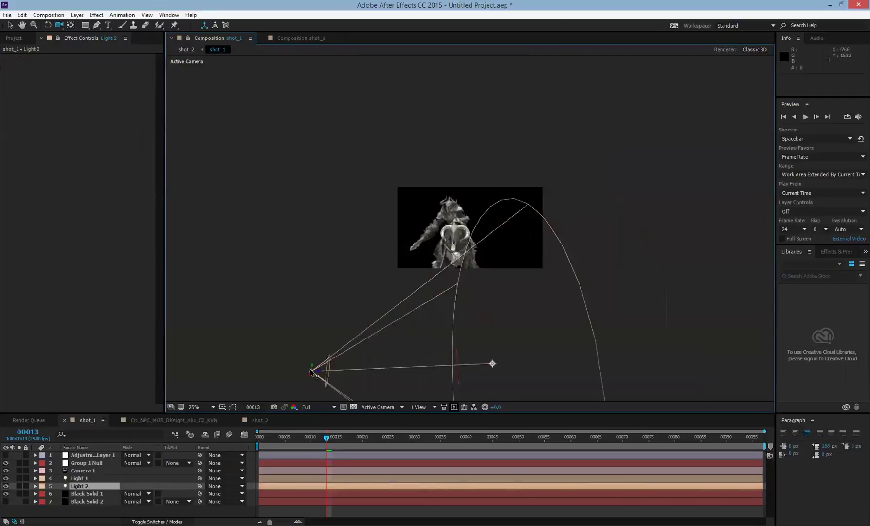
{"action": "left_click_drag", "start_coordinate": [312, 368], "coordinate": [273, 298]}
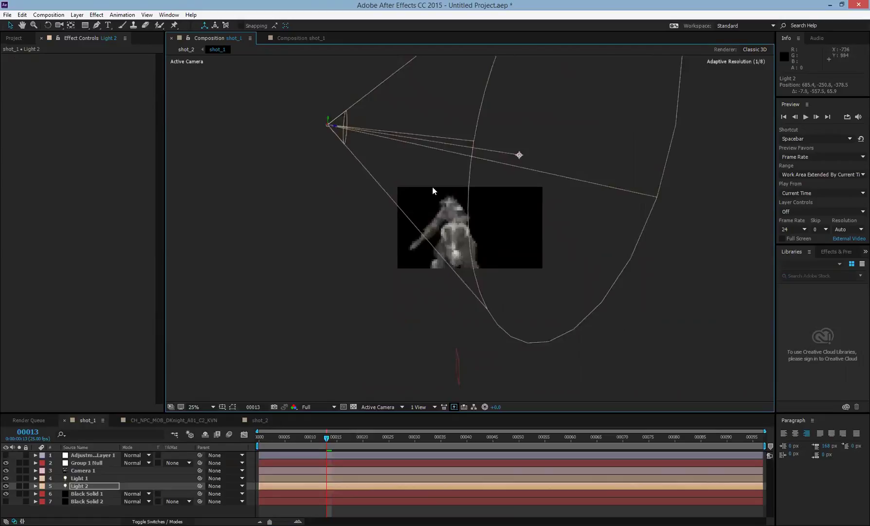
- Move Light 2's point of interest so the spot light aims diagonally down at the knight
{"action": "left_click_drag", "start_coordinate": [518, 152], "coordinate": [333, 138]}
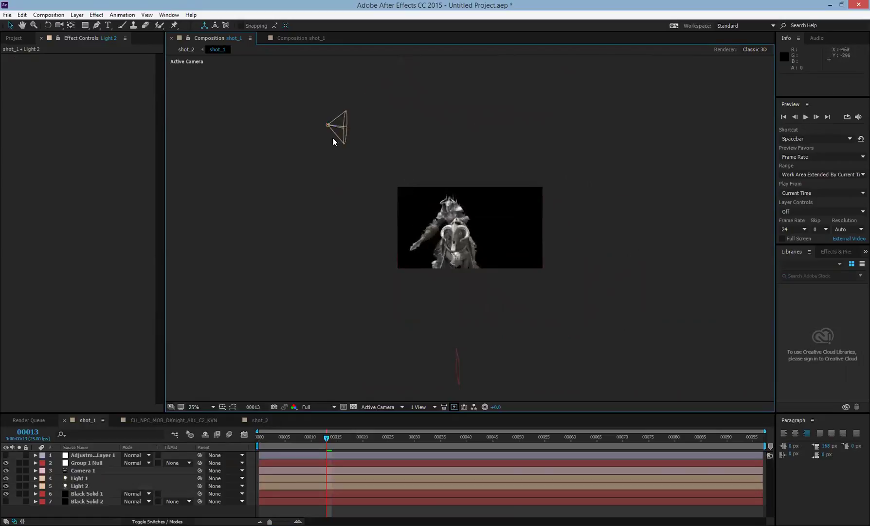
{"action": "left_click", "coordinate": [329, 125]}
{"action": "left_click_drag", "start_coordinate": [515, 166], "coordinate": [445, 253]}
{"action": "key", "text": "slash"}
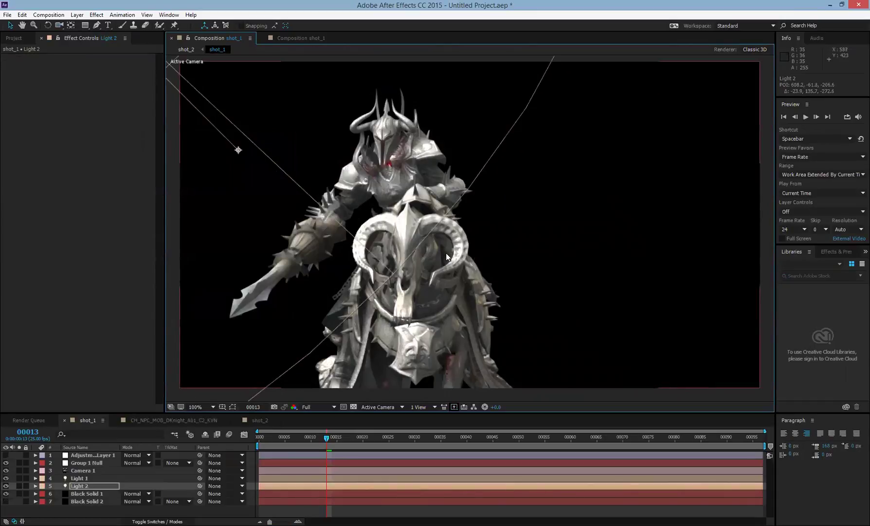
- Set the color of the spot light Light 2 to orange (FF7C07)
{"action": "key", "text": "comma"}
{"action": "key", "text": "a"}
{"action": "key", "text": "a"}
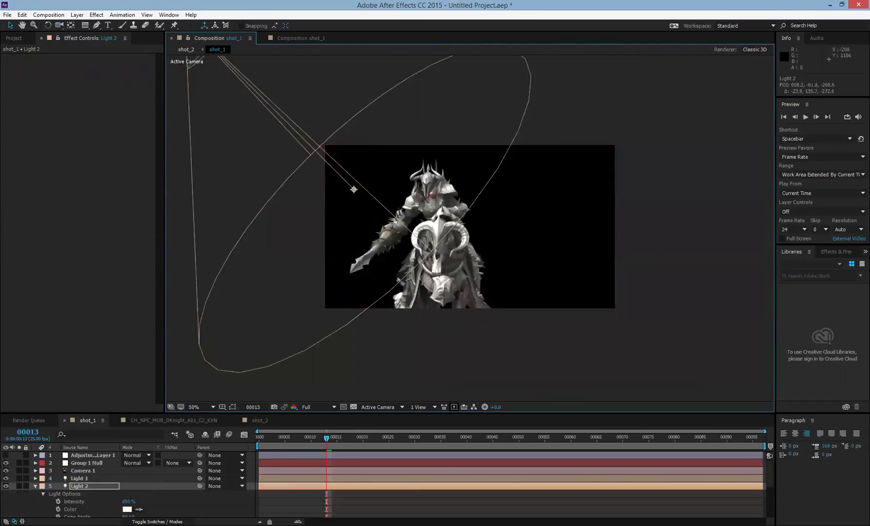
{"action": "left_click", "coordinate": [127, 509]}
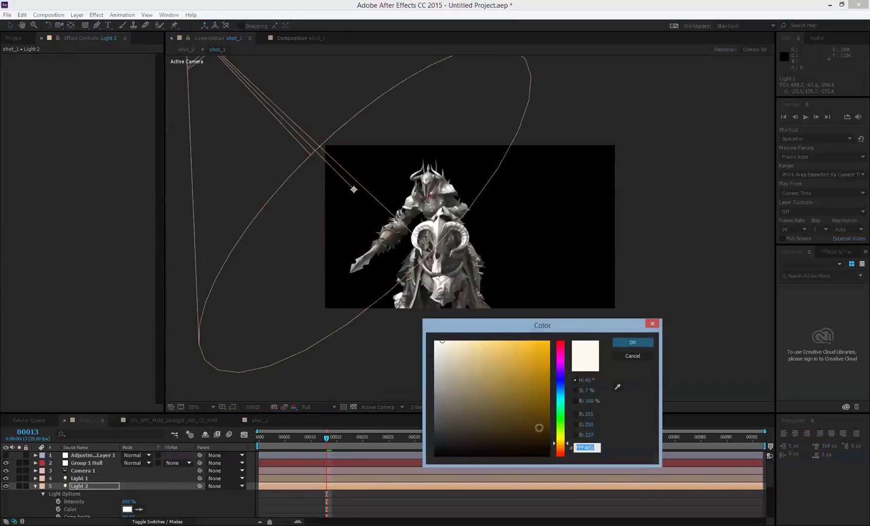
{"action": "left_click", "coordinate": [560, 447]}
{"action": "left_click_drag", "start_coordinate": [549, 373], "coordinate": [550, 325]}
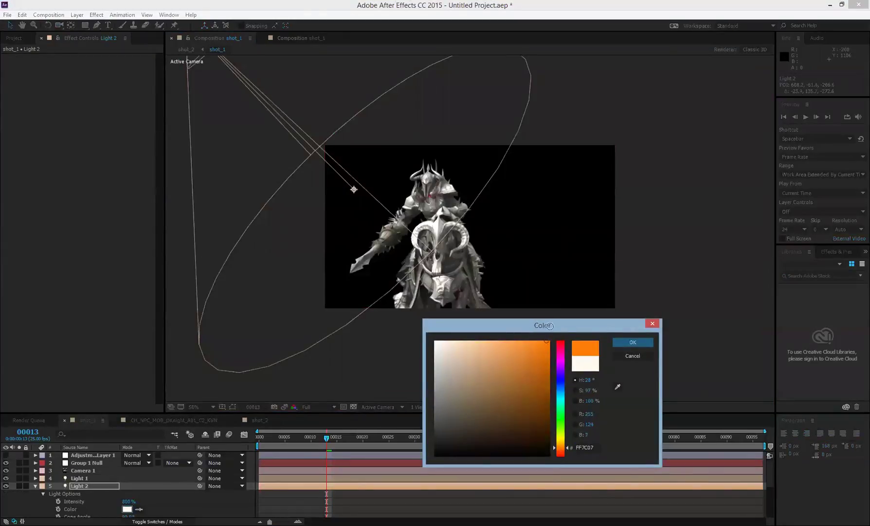
{"action": "left_click", "coordinate": [626, 343]}
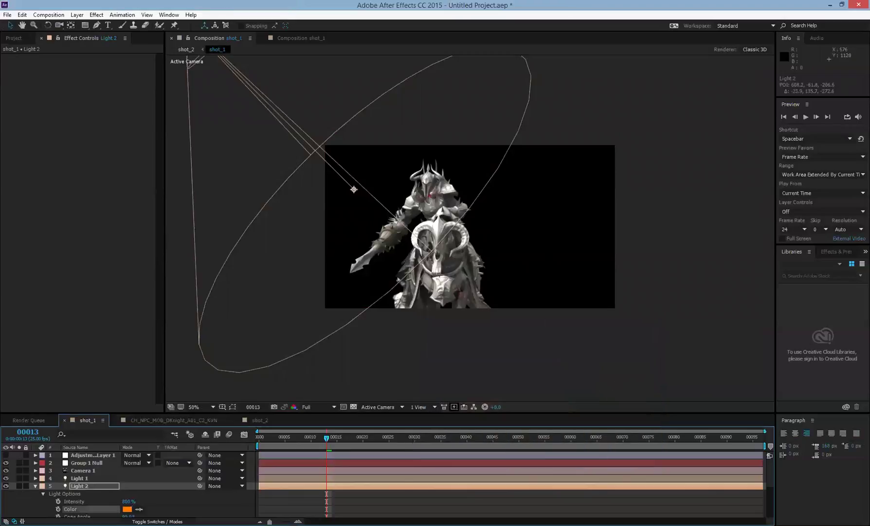
- Set Light 2's intensity to 752% and collapse its light options
{"action": "mouse_move", "coordinate": [129, 500]}
{"action": "left_mouse_down"}
{"action": "mouse_move", "coordinate": [141, 501]}
{"action": "mouse_move", "coordinate": [130, 501]}
{"action": "left_mouse_up"}
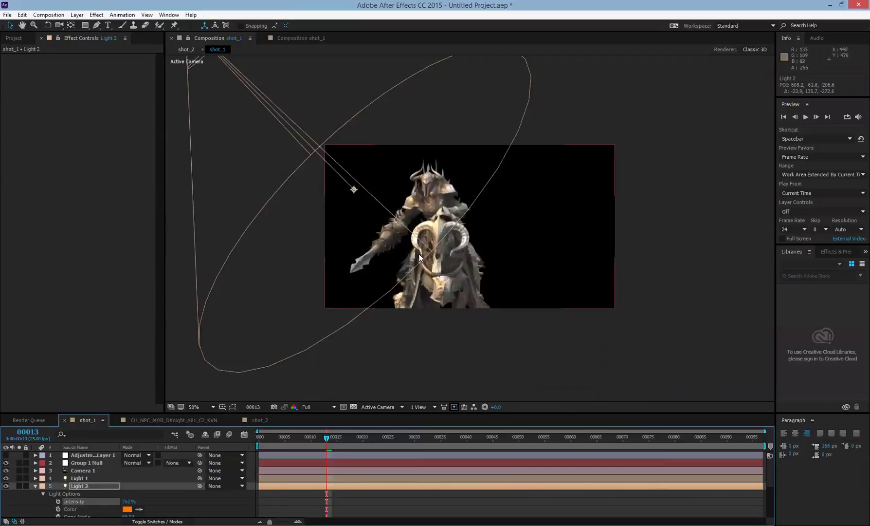
{"action": "key", "text": "period"}
{"action": "key", "text": "comma"}
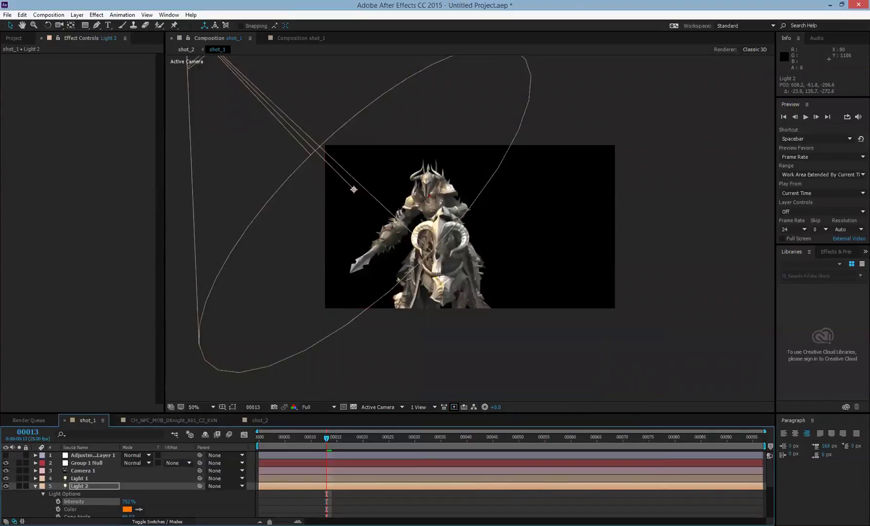
{"action": "key", "text": "ctrl+grave"}
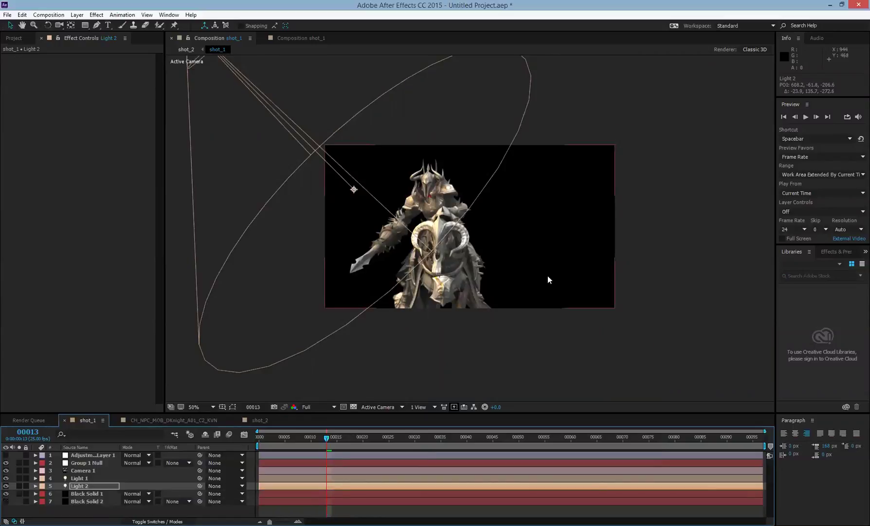
- Orbit Camera 1 around the knight to a low-angle front view looking up at the horse's skull and rider
{"action": "key", "text": "c"}
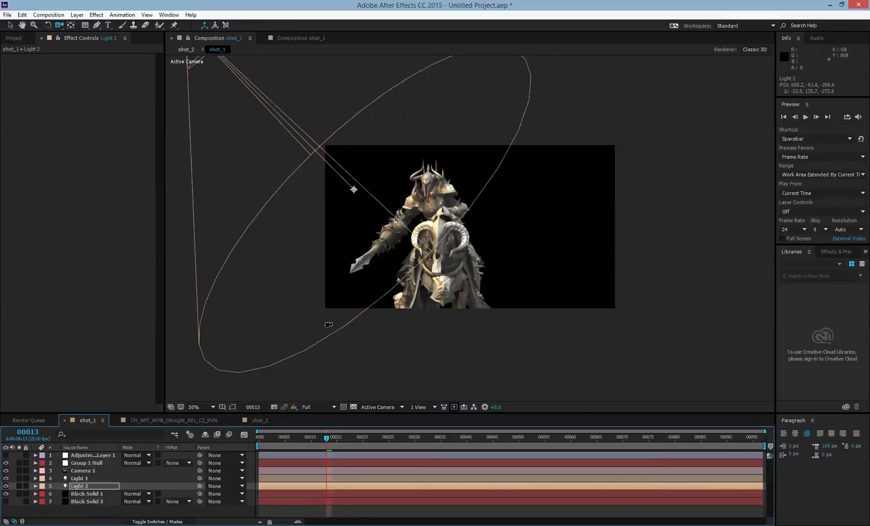
{"action": "left_click_drag", "start_coordinate": [392, 278], "coordinate": [322, 243]}
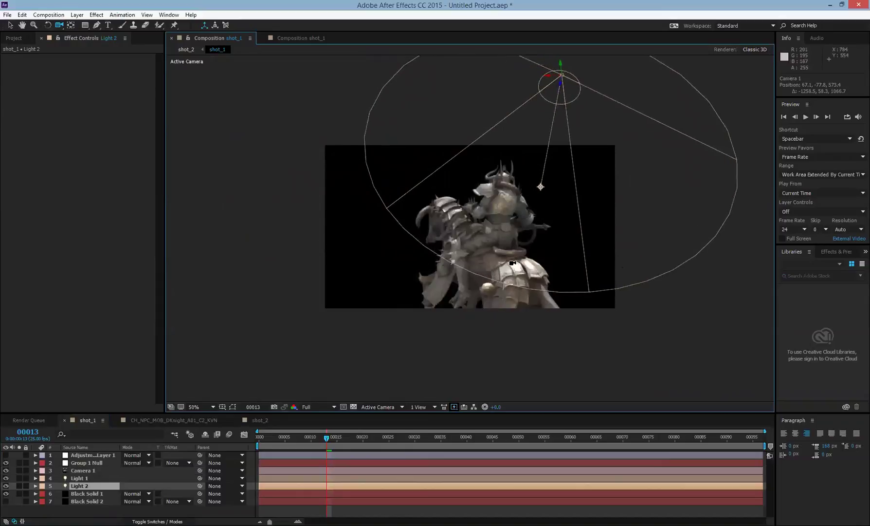
{"action": "left_click_drag", "start_coordinate": [472, 285], "coordinate": [487, 216]}
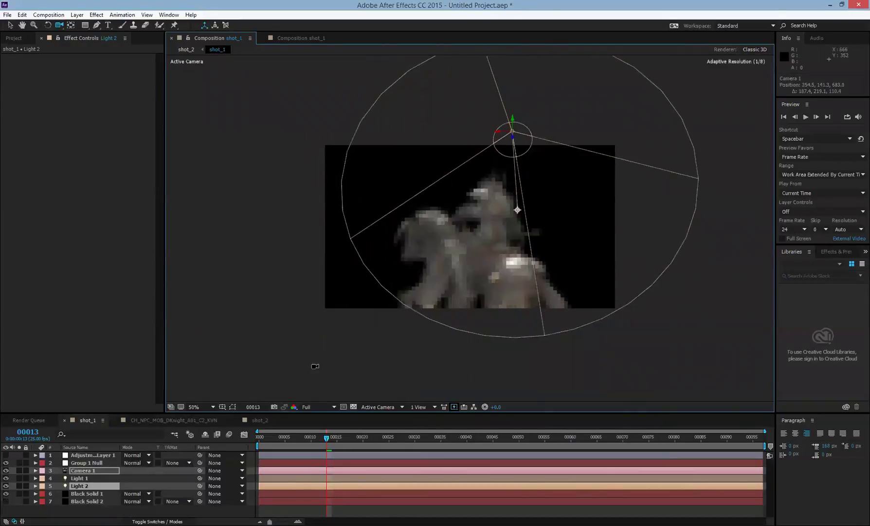
{"action": "left_click", "coordinate": [387, 379]}
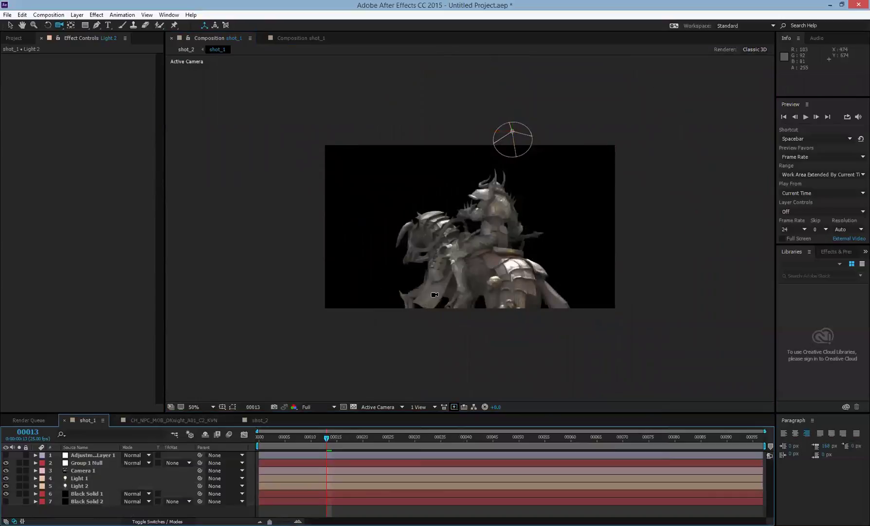
{"action": "key", "text": "slash"}
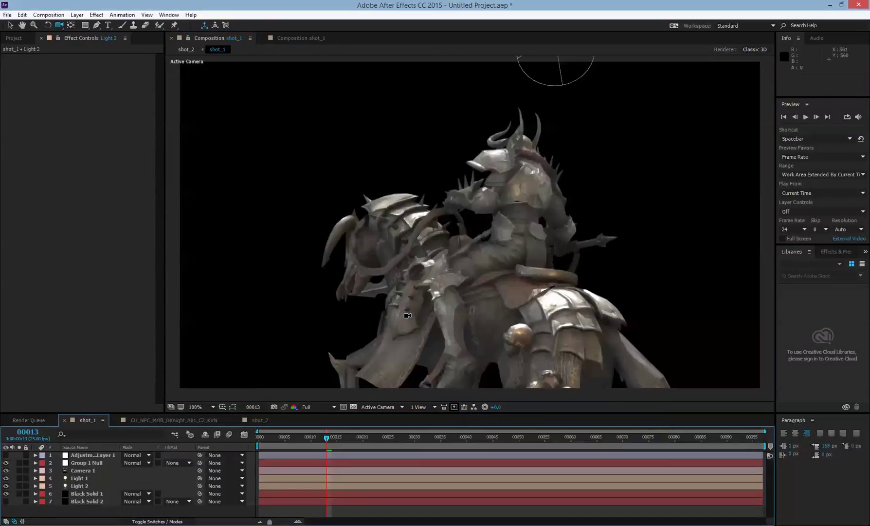
{"action": "left_click_drag", "start_coordinate": [482, 254], "coordinate": [424, 260]}
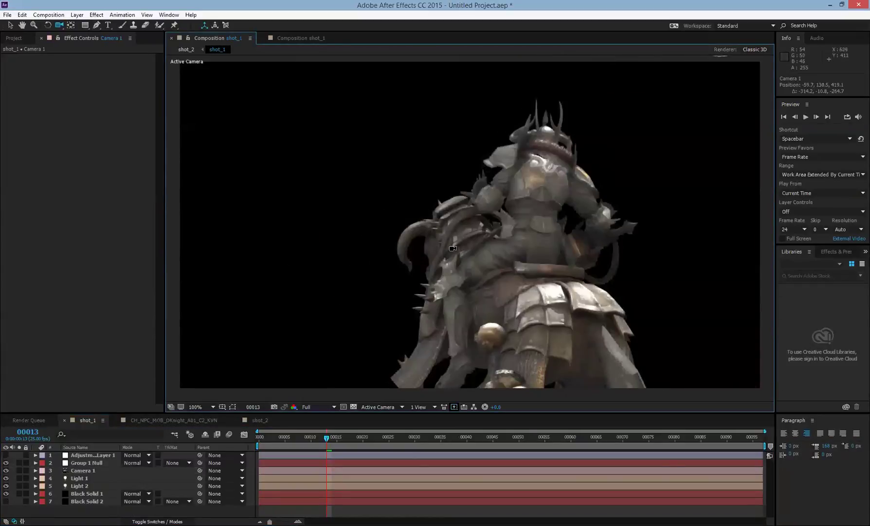
{"action": "left_click_drag", "start_coordinate": [489, 247], "coordinate": [590, 266]}
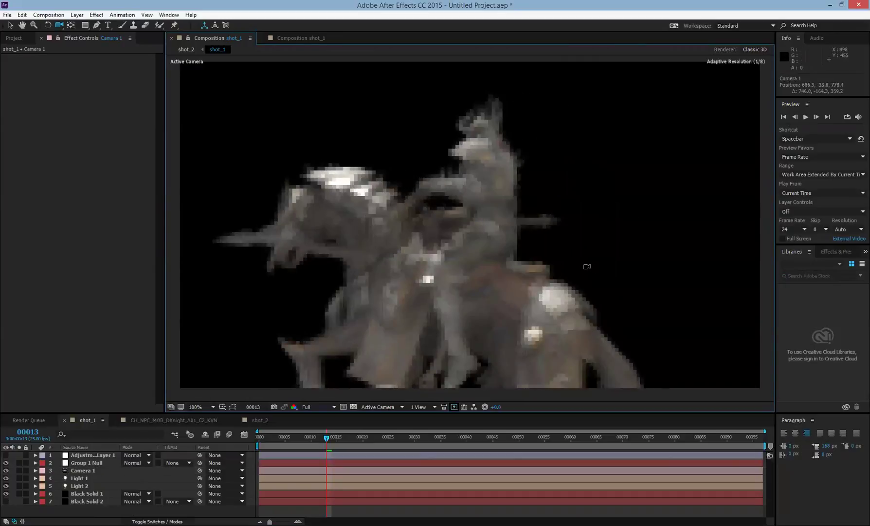
{"action": "left_click_drag", "start_coordinate": [489, 266], "coordinate": [558, 306]}
{"action": "left_click_drag", "start_coordinate": [439, 272], "coordinate": [185, 439]}
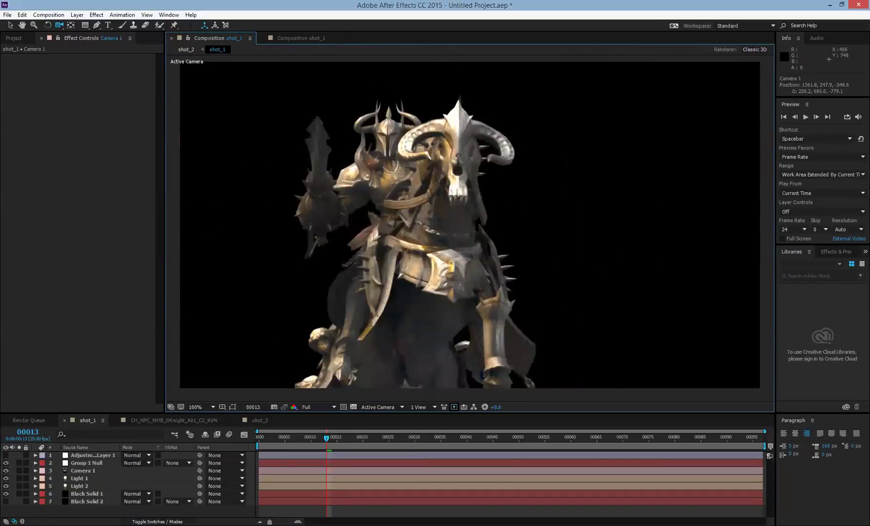
- Show Adjustment Layer 1 and Black Solid 2, and adjust the Red/Cyan amount of Chromatic Aberration in the Looks effect
{"action": "left_click", "coordinate": [81, 455]}
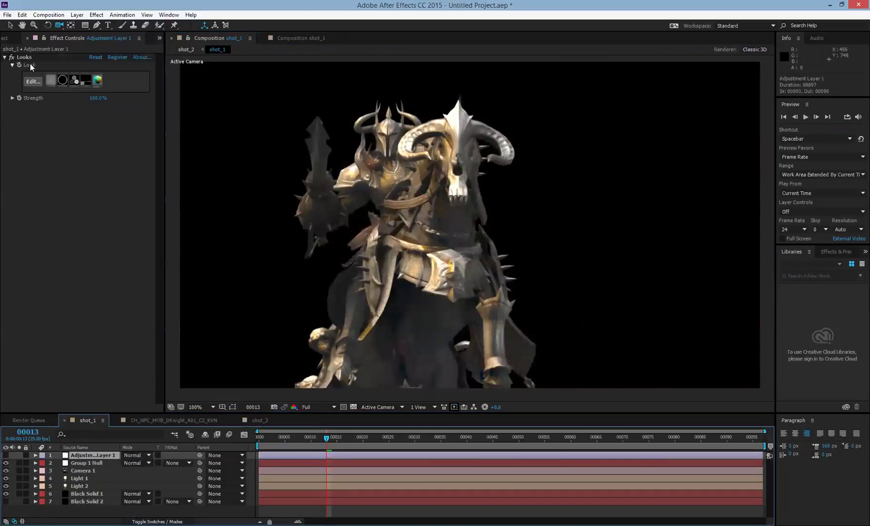
{"action": "left_click", "coordinate": [6, 455]}
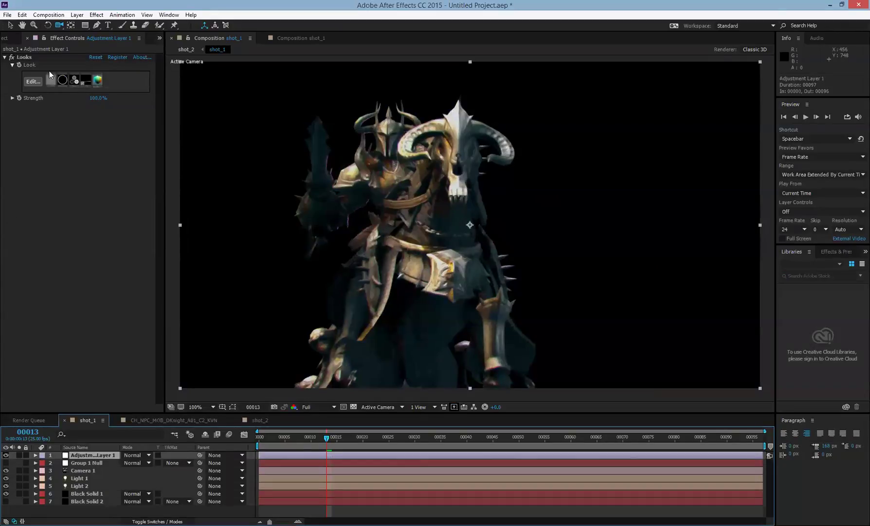
{"action": "left_click", "coordinate": [38, 83]}
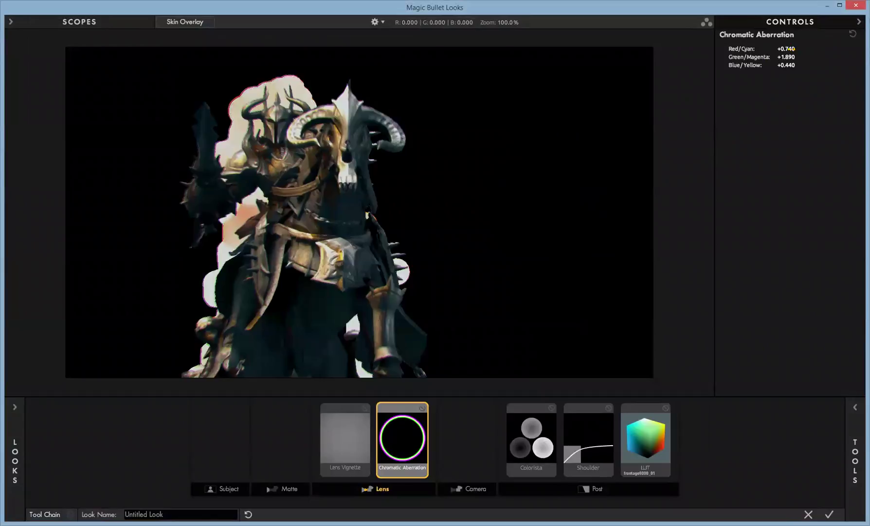
{"action": "left_click_drag", "start_coordinate": [786, 49], "coordinate": [775, 48]}
{"action": "left_click", "coordinate": [828, 514]}
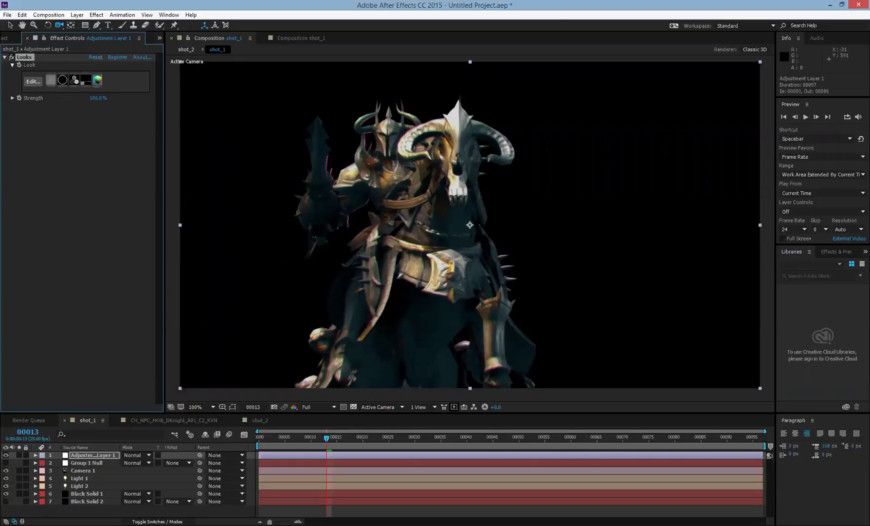
{"action": "left_click", "coordinate": [6, 501]}
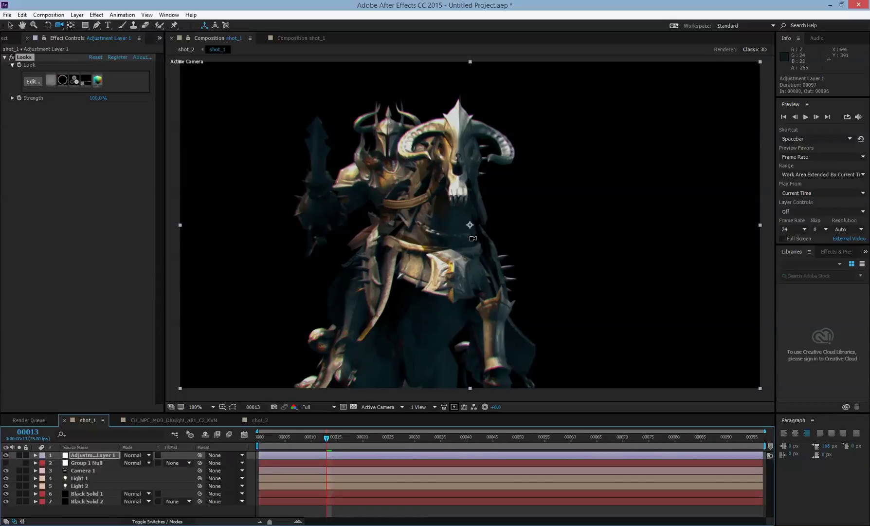
- Compare the knight in shot_2 with shot_1, orbit the camera in shot_1, and return to shot_2
{"action": "left_click", "coordinate": [260, 420]}
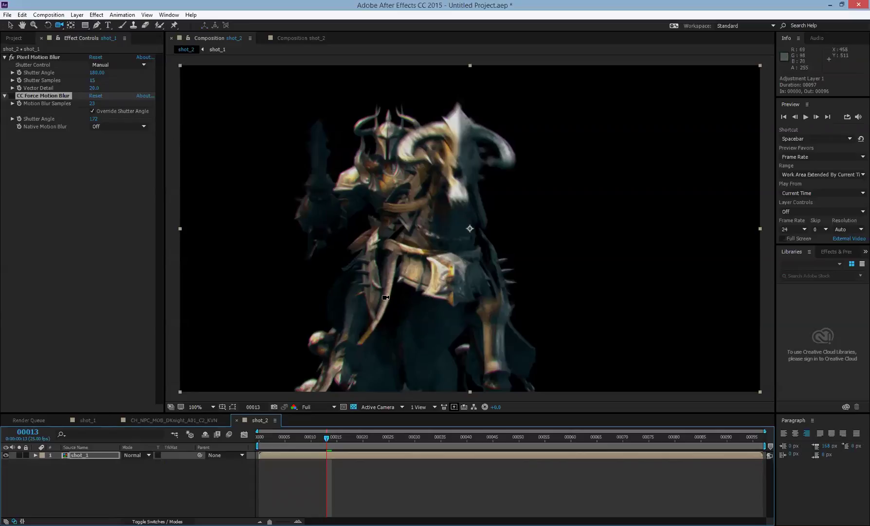
{"action": "left_click", "coordinate": [87, 420]}
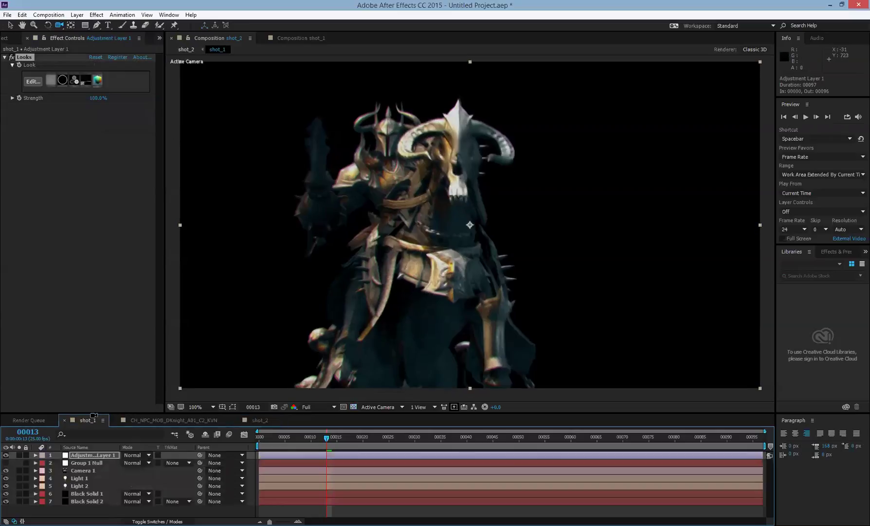
{"action": "left_click_drag", "start_coordinate": [435, 259], "coordinate": [297, 351]}
{"action": "left_click", "coordinate": [260, 420]}
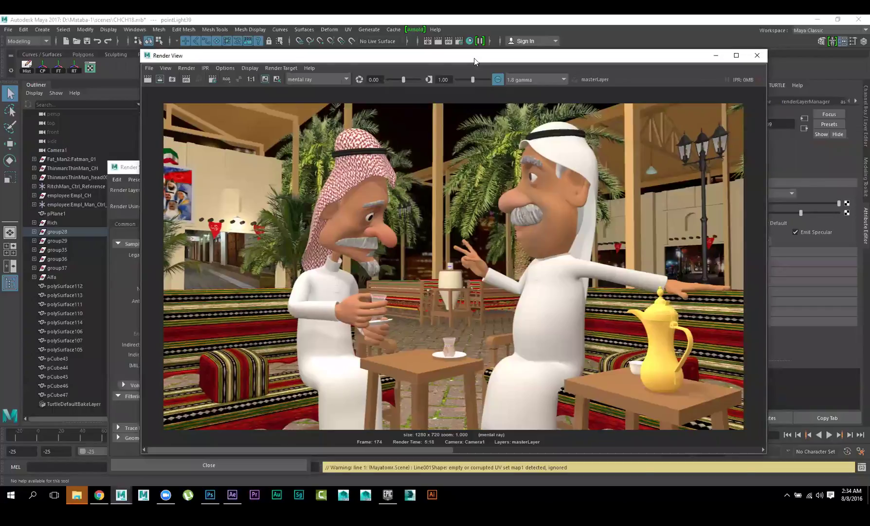
{"action": "left_click_drag", "start_coordinate": [474, 58], "coordinate": [464, 62]}
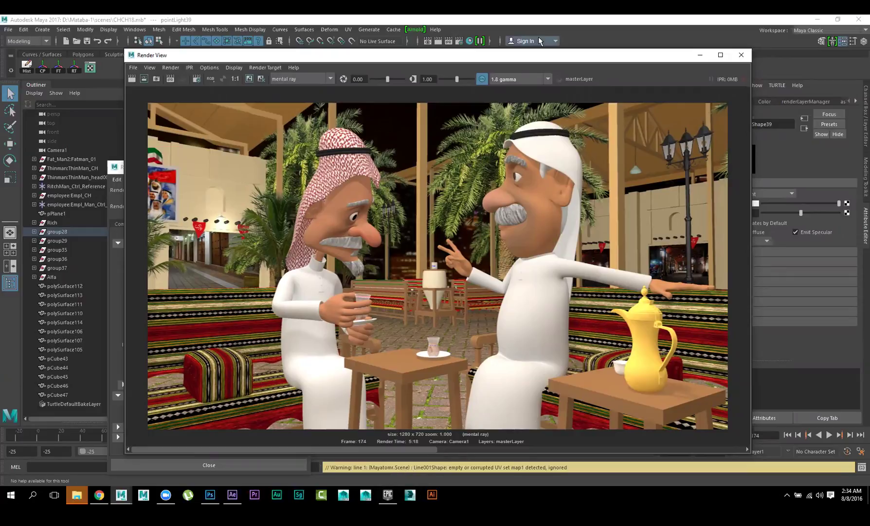
{"action": "left_click", "coordinate": [530, 23]}
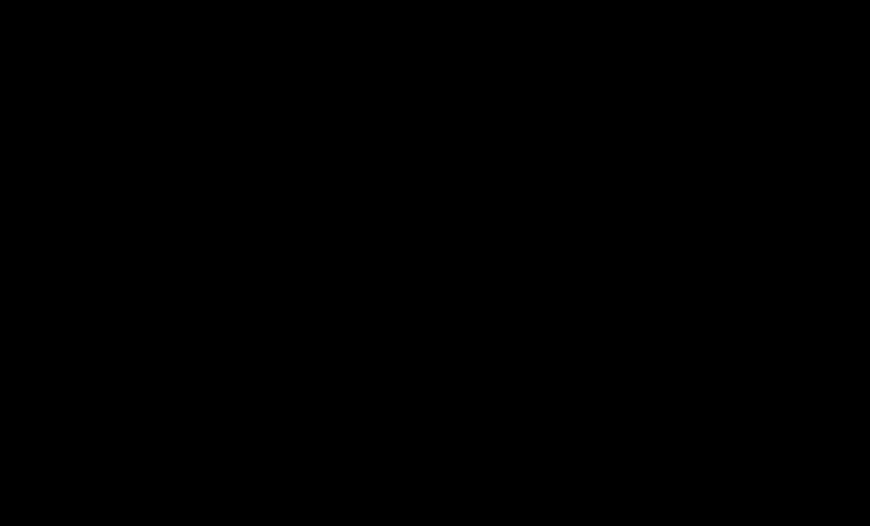